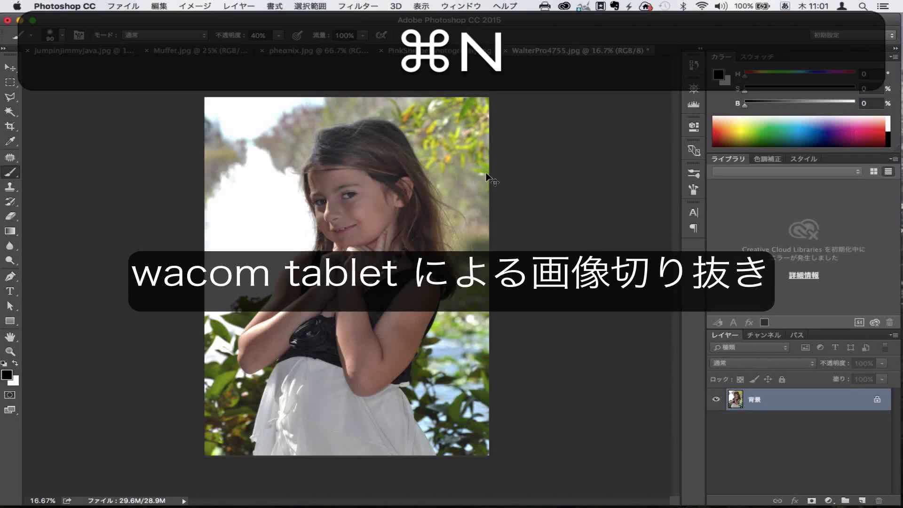
- Create a new POSTCARD document, 106 × 154 mm at 350 pixels/inch, with the Adobe RGB (1998) profile
{"action": "type", "text": "POSTCA"}
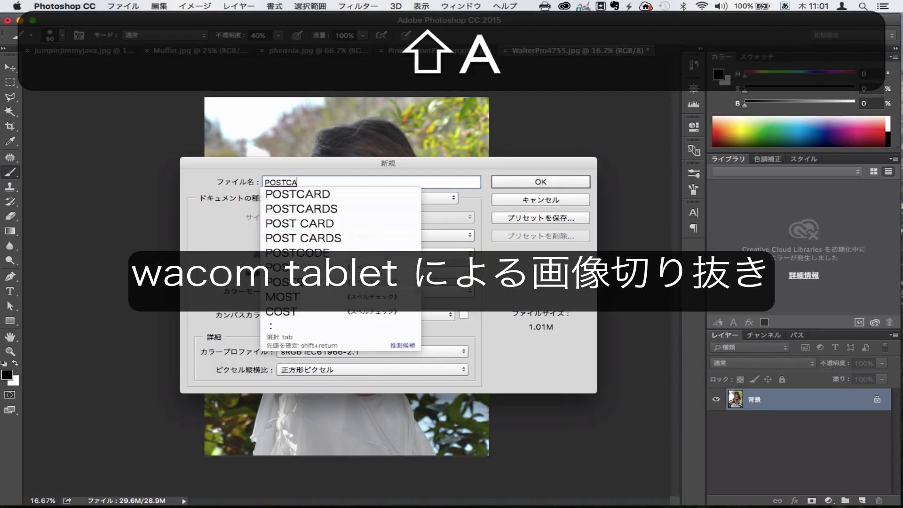
{"action": "type", "text": "RD"}
{"action": "key", "text": "Return"}
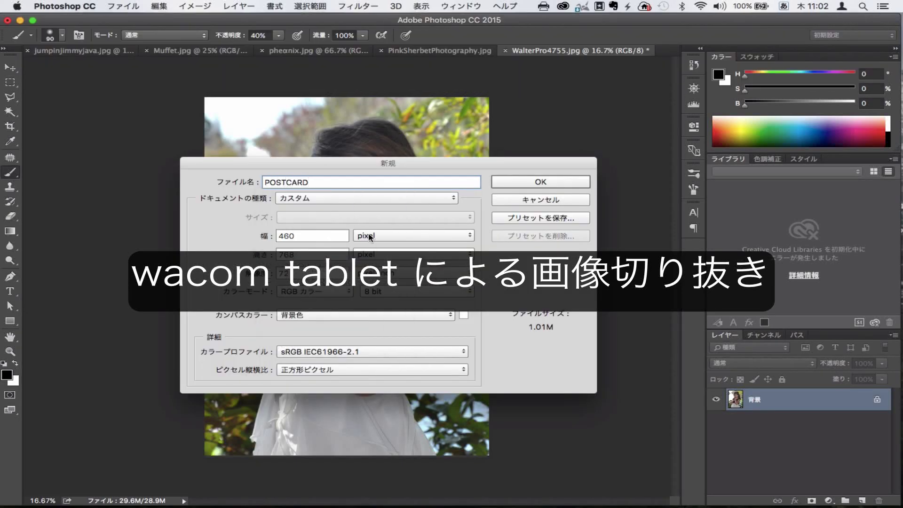
{"action": "left_click", "coordinate": [412, 234]}
{"action": "left_click", "coordinate": [416, 263]}
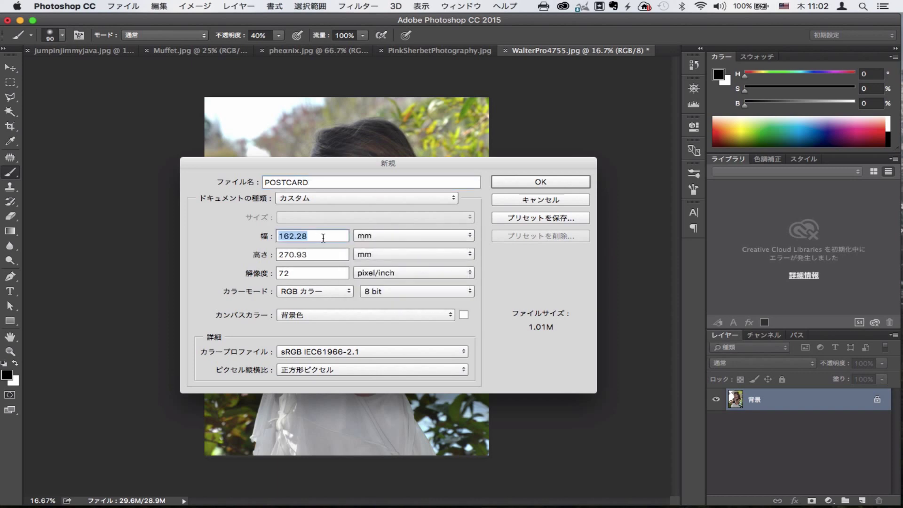
{"action": "type", "text": "106"}
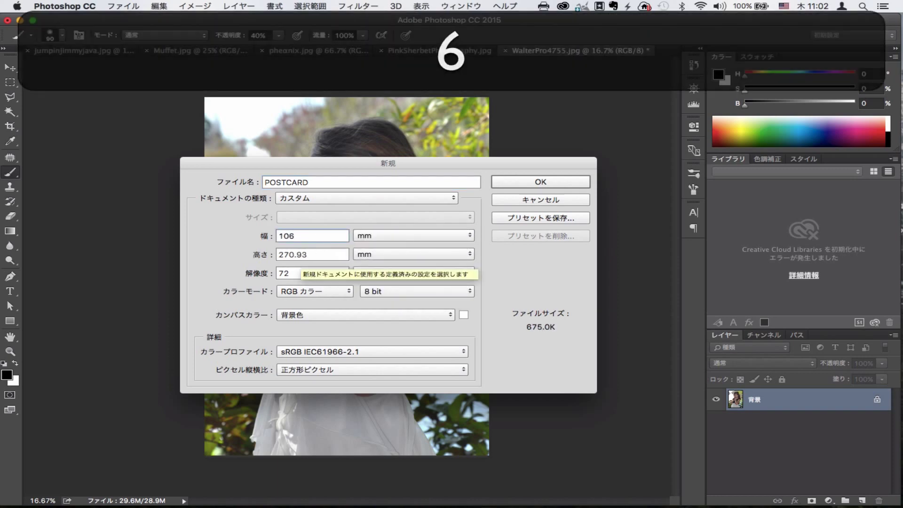
{"action": "key", "text": "Tab"}
{"action": "type", "text": "154"}
{"action": "key", "text": "Tab"}
{"action": "type", "text": "35"}
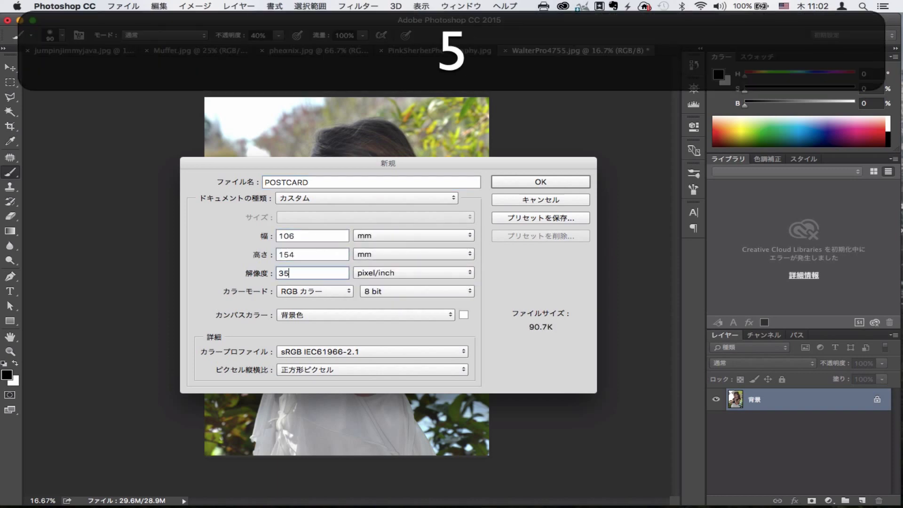
{"action": "type", "text": "0"}
{"action": "left_click", "coordinate": [355, 352]}
{"action": "left_click", "coordinate": [374, 320]}
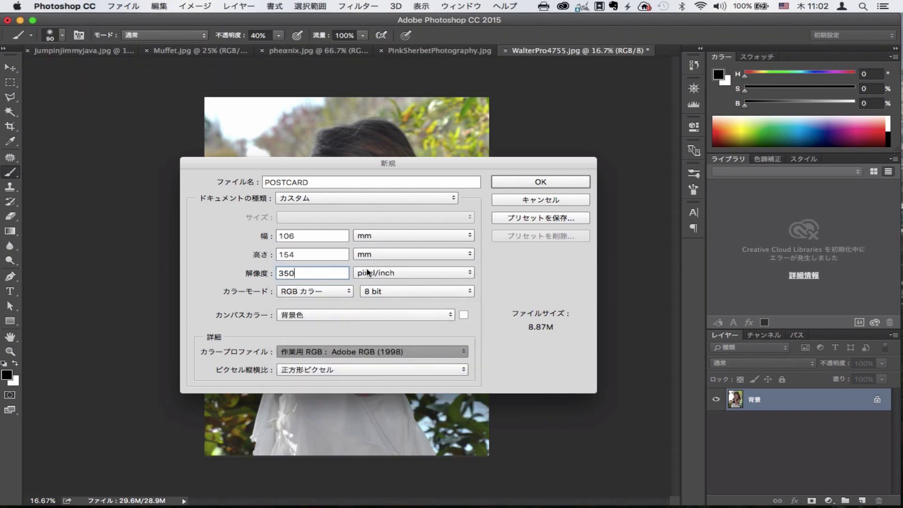
{"action": "left_click", "coordinate": [541, 182]}
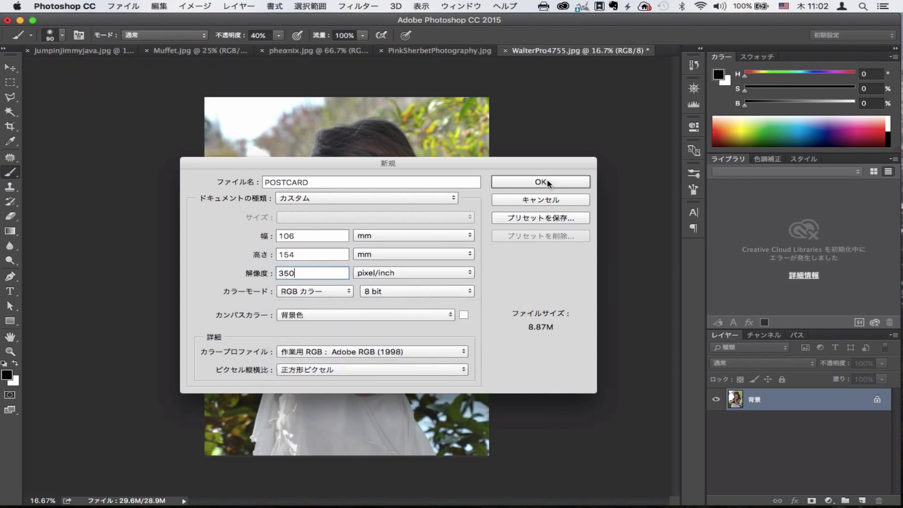
{"action": "left_click", "coordinate": [547, 182]}
- Paint a grey test stroke, then a black one at 100% brush opacity
{"action": "left_click_drag", "start_coordinate": [370, 141], "coordinate": [350, 276]}
{"action": "left_click", "coordinate": [279, 35]}
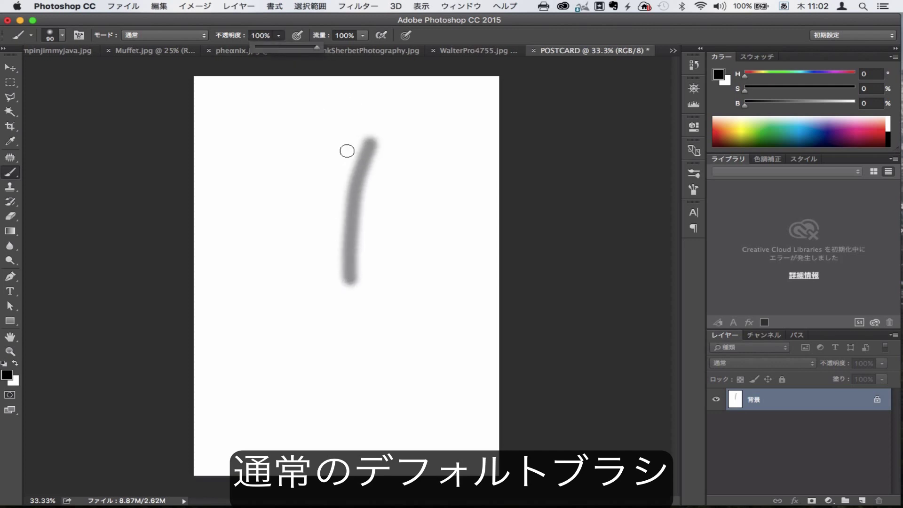
{"action": "left_click_drag", "start_coordinate": [346, 135], "coordinate": [331, 283]}
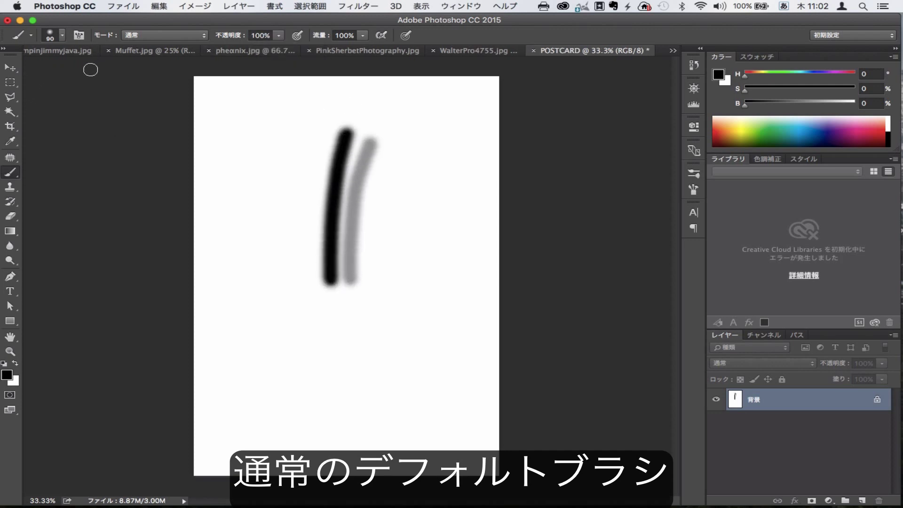
- Set Shape Dynamics size and Transfer opacity to Pen Pressure, then paint a tapered test stroke
{"action": "left_click", "coordinate": [692, 190]}
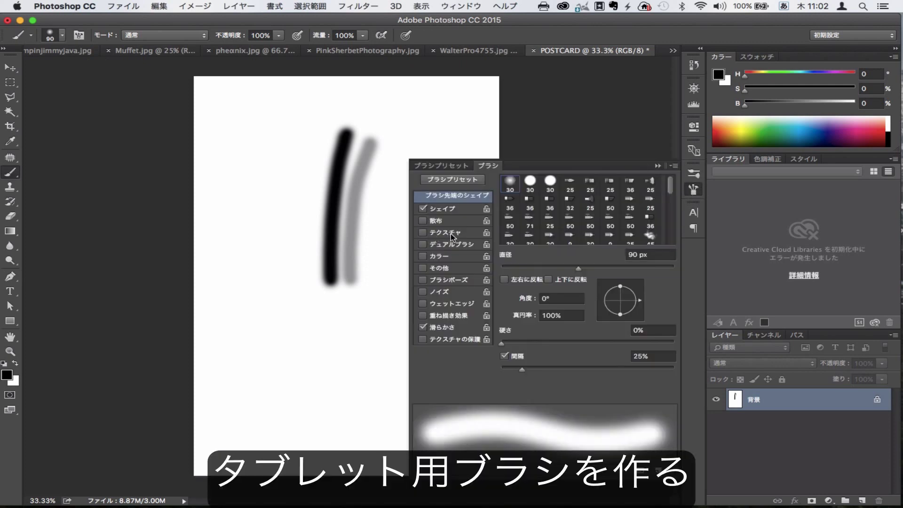
{"action": "left_click", "coordinate": [466, 210]}
{"action": "left_click", "coordinate": [574, 205]}
{"action": "left_click", "coordinate": [573, 222]}
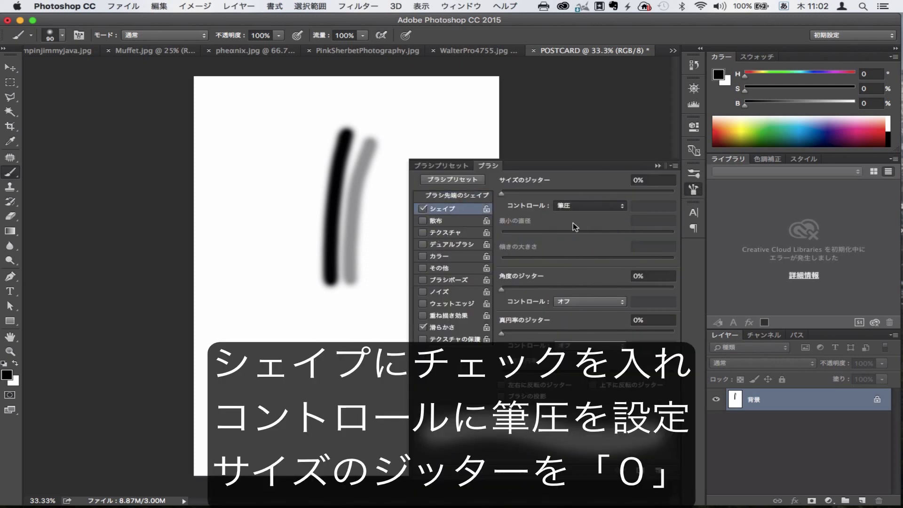
{"action": "left_click", "coordinate": [426, 268]}
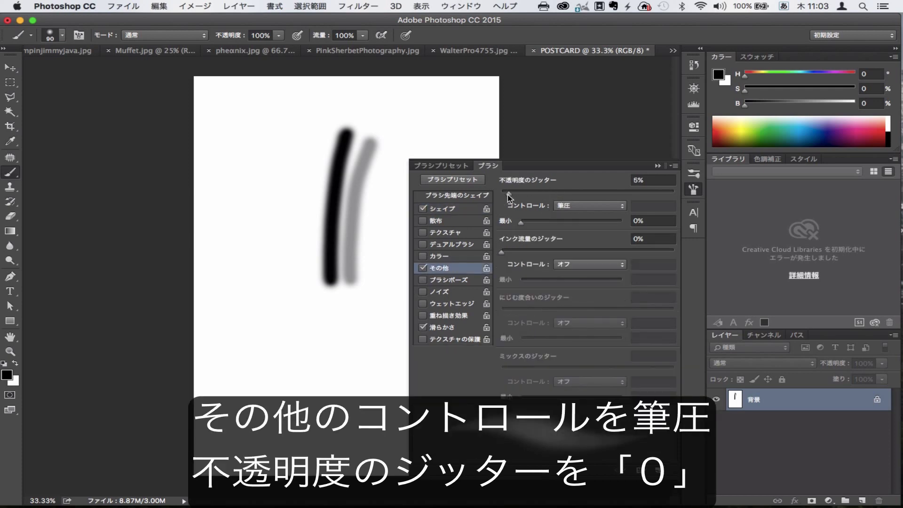
{"action": "left_click", "coordinate": [574, 205]}
{"action": "mouse_move", "coordinate": [296, 120]}
{"action": "left_mouse_down"}
{"action": "mouse_move", "coordinate": [285, 237]}
{"action": "mouse_move", "coordinate": [292, 339]}
{"action": "mouse_move", "coordinate": [238, 306]}
{"action": "mouse_move", "coordinate": [256, 146]}
{"action": "mouse_move", "coordinate": [257, 231]}
{"action": "mouse_move", "coordinate": [341, 363]}
{"action": "mouse_move", "coordinate": [369, 397]}
{"action": "mouse_move", "coordinate": [387, 399]}
{"action": "mouse_move", "coordinate": [277, 407]}
{"action": "left_mouse_up"}
{"action": "left_click", "coordinate": [693, 190]}
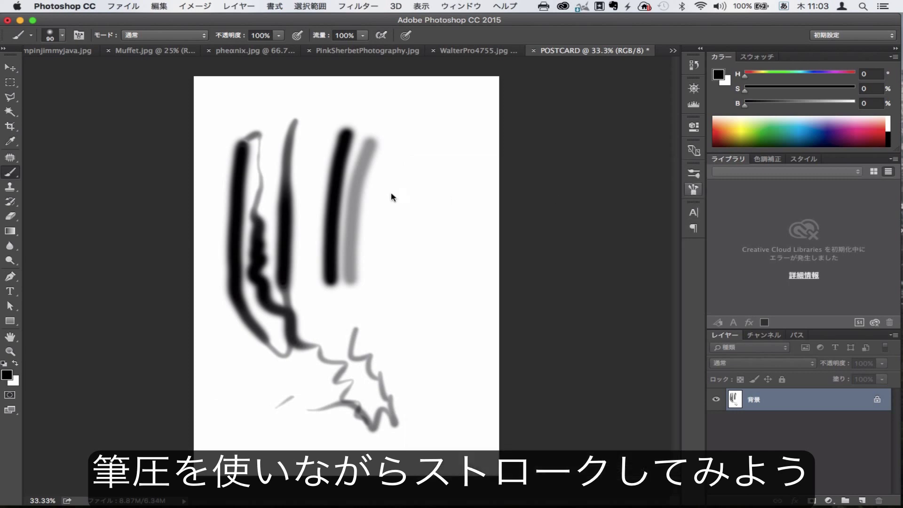
- Save the current 90 px pressure brush as a new preset named 筆圧筆
{"action": "left_click", "coordinate": [62, 36]}
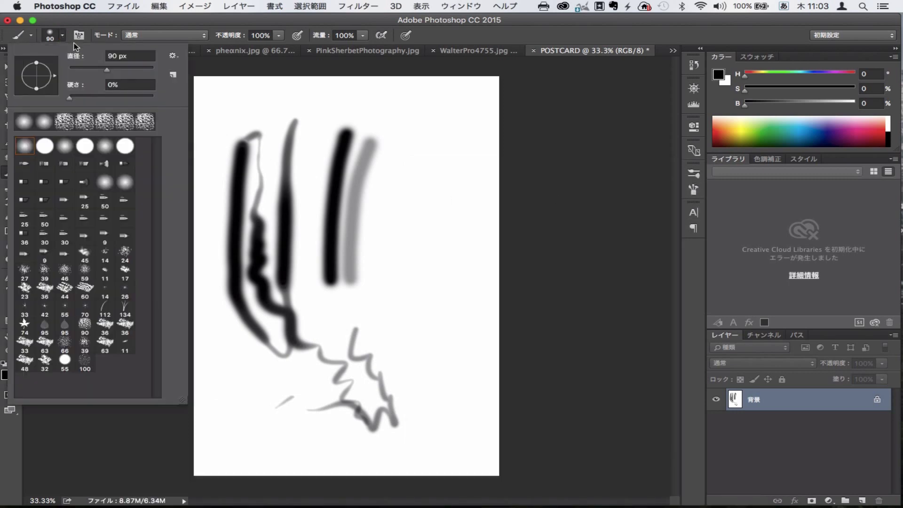
{"action": "left_click", "coordinate": [174, 76]}
{"action": "type", "text": "ひつ"}
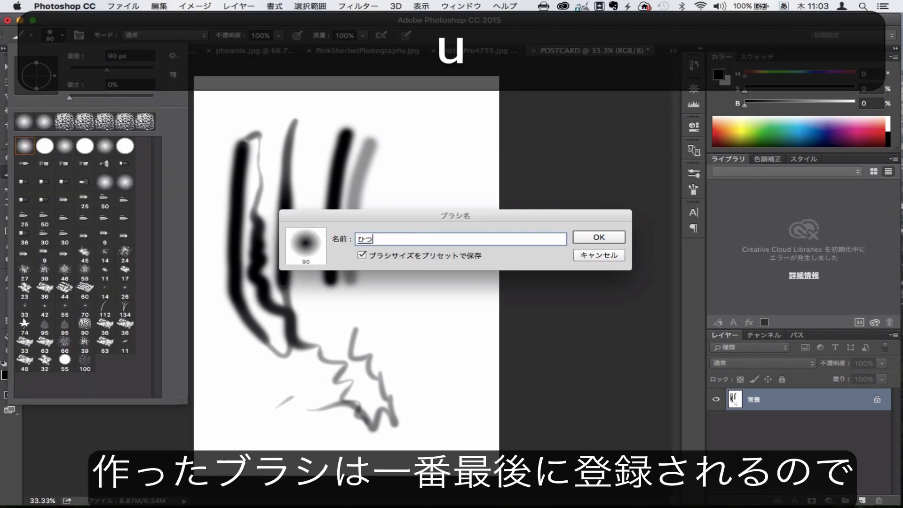
{"action": "key", "text": "BackSpace"}
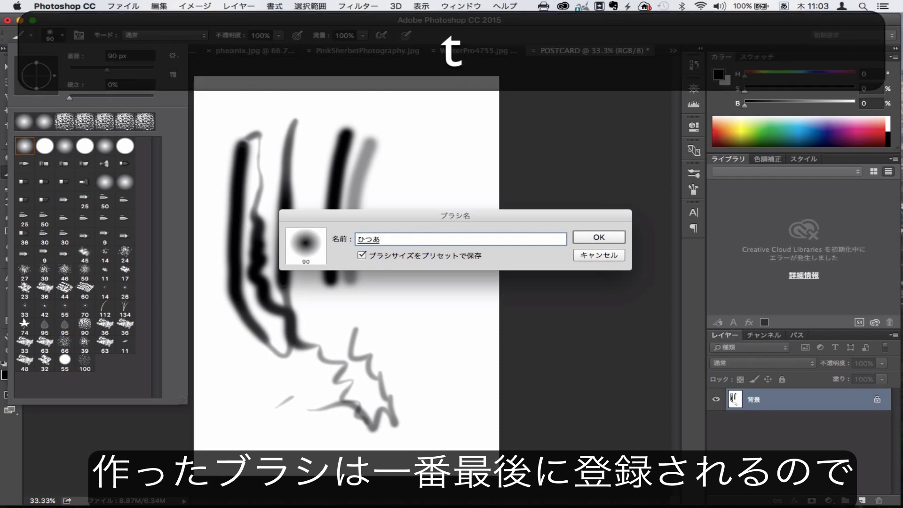
{"action": "key", "text": "space"}
{"action": "type", "text": "筆圧筆"}
{"action": "key", "text": "Return"}
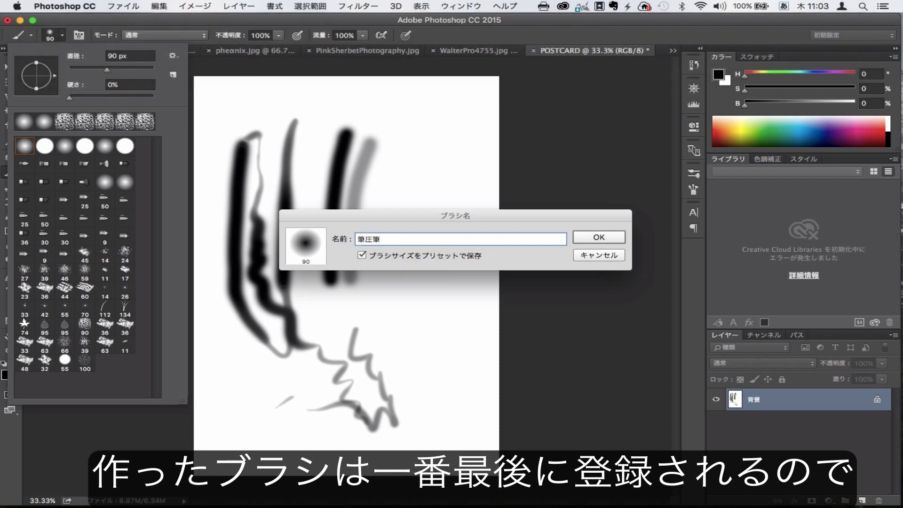
{"action": "key", "text": "Return"}
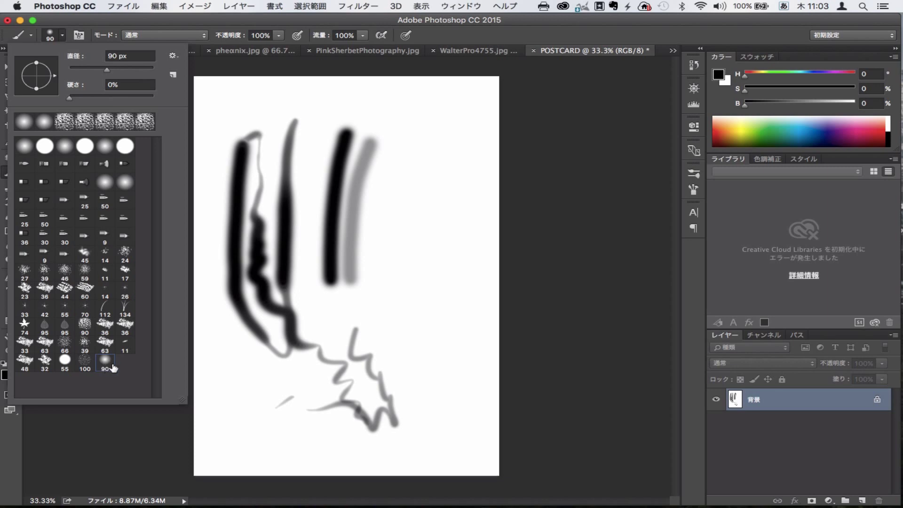
- Move the 筆圧筆 brush preset to the first slot in the Preset Manager
{"action": "left_click", "coordinate": [175, 60]}
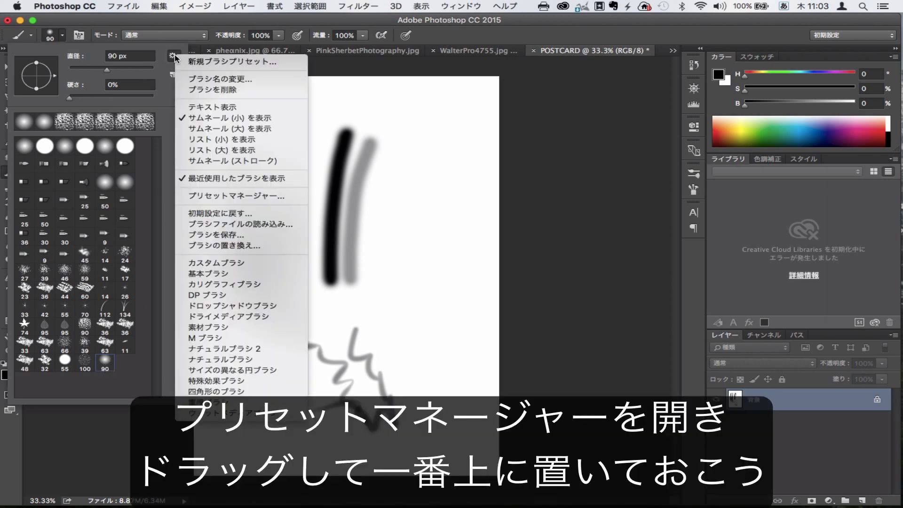
{"action": "left_click", "coordinate": [235, 195]}
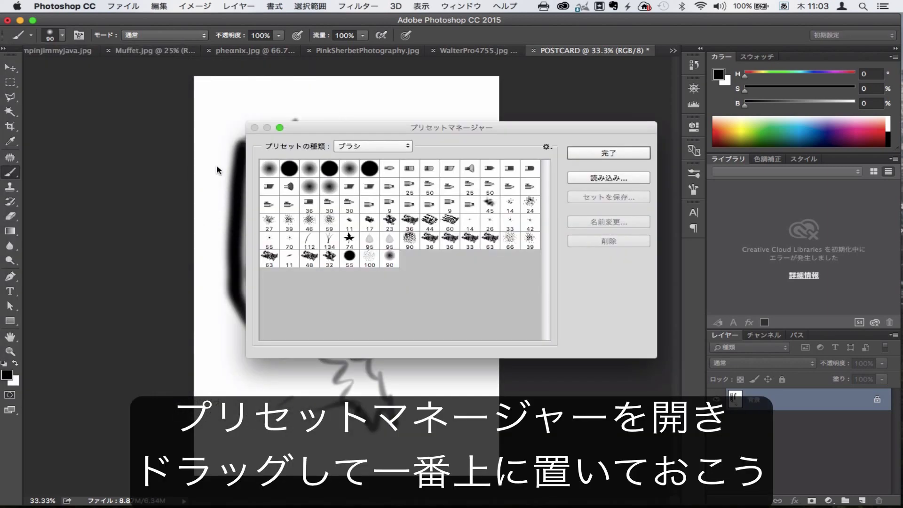
{"action": "left_click", "coordinate": [389, 257]}
{"action": "left_click_drag", "start_coordinate": [393, 261], "coordinate": [270, 174]}
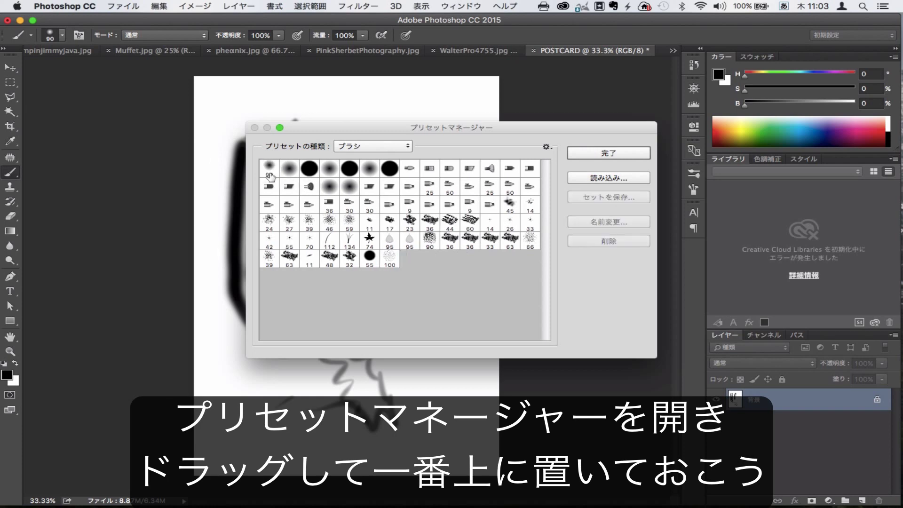
{"action": "left_click", "coordinate": [593, 153]}
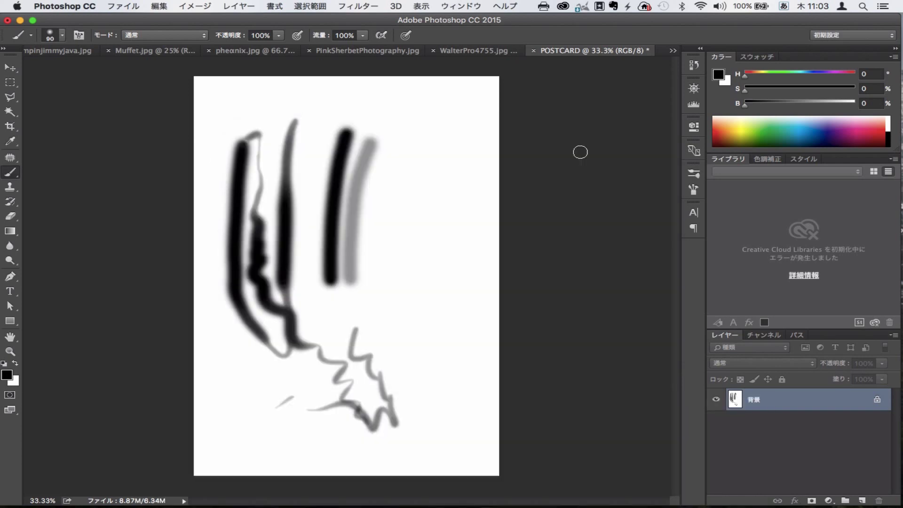
- Show brush presets as a named list and paint zigzag test strokes with 筆圧筆
{"action": "left_click", "coordinate": [50, 38]}
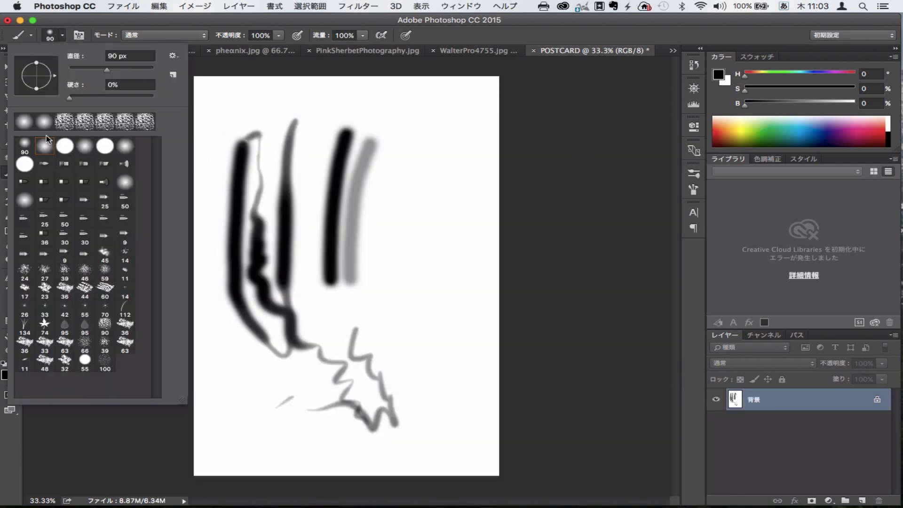
{"action": "left_click", "coordinate": [176, 59]}
{"action": "left_click", "coordinate": [244, 144]}
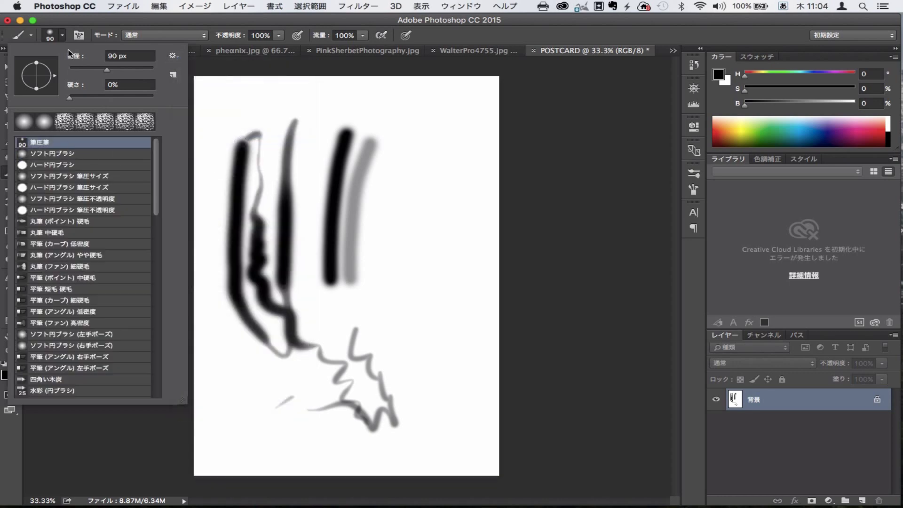
{"action": "left_click", "coordinate": [329, 103]}
{"action": "left_click_drag", "start_coordinate": [446, 128], "coordinate": [400, 343]}
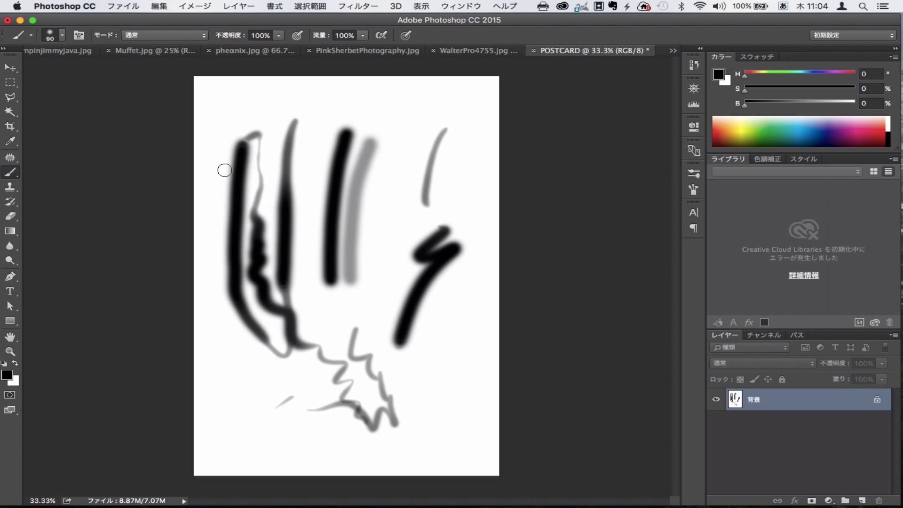
{"action": "left_click", "coordinate": [51, 37]}
{"action": "left_click", "coordinate": [397, 137]}
{"action": "left_click_drag", "start_coordinate": [414, 121], "coordinate": [381, 313]}
{"action": "mouse_move", "coordinate": [440, 298]}
{"action": "left_mouse_down"}
{"action": "mouse_move", "coordinate": [463, 351]}
{"action": "mouse_move", "coordinate": [441, 390]}
{"action": "left_mouse_up"}
{"action": "left_click", "coordinate": [52, 37]}
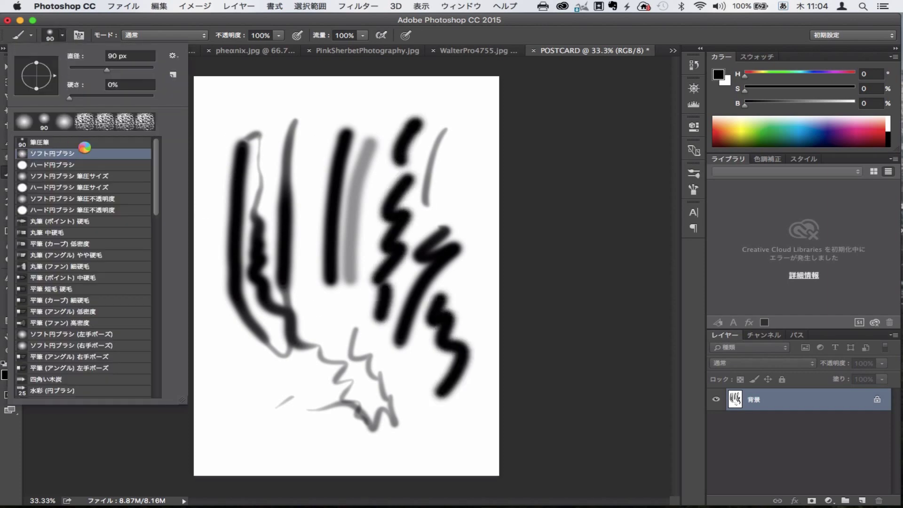
{"action": "mouse_move", "coordinate": [393, 98]}
{"action": "left_mouse_down"}
{"action": "mouse_move", "coordinate": [389, 113]}
{"action": "mouse_move", "coordinate": [466, 188]}
{"action": "mouse_move", "coordinate": [476, 353]}
{"action": "mouse_move", "coordinate": [294, 399]}
{"action": "mouse_move", "coordinate": [341, 362]}
{"action": "mouse_move", "coordinate": [410, 388]}
{"action": "left_mouse_up"}
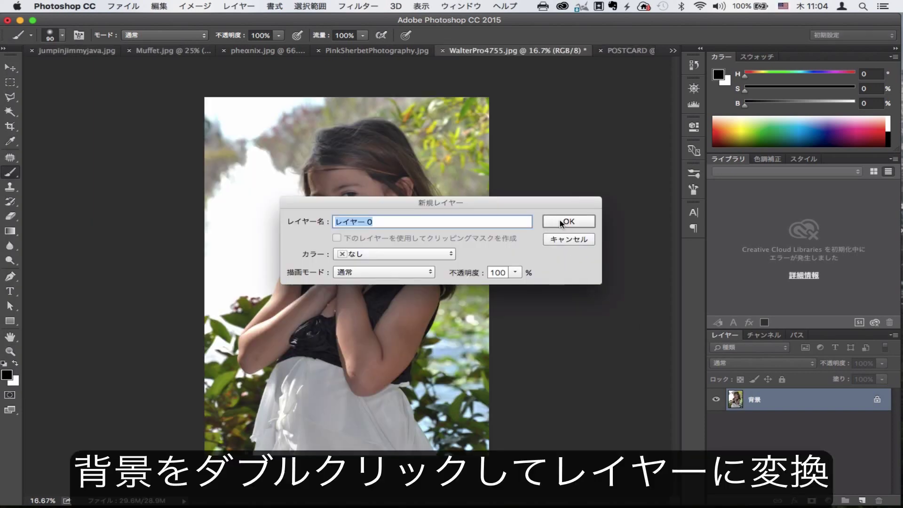
- Convert the background to Layer 0 and lasso a loose selection around the girl
{"action": "left_click", "coordinate": [561, 222]}
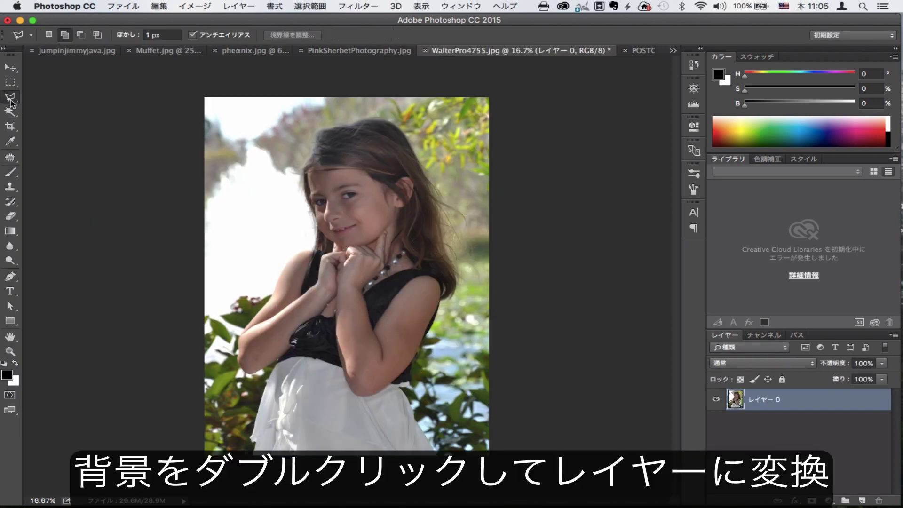
{"action": "left_click_drag", "start_coordinate": [10, 97], "coordinate": [68, 100]}
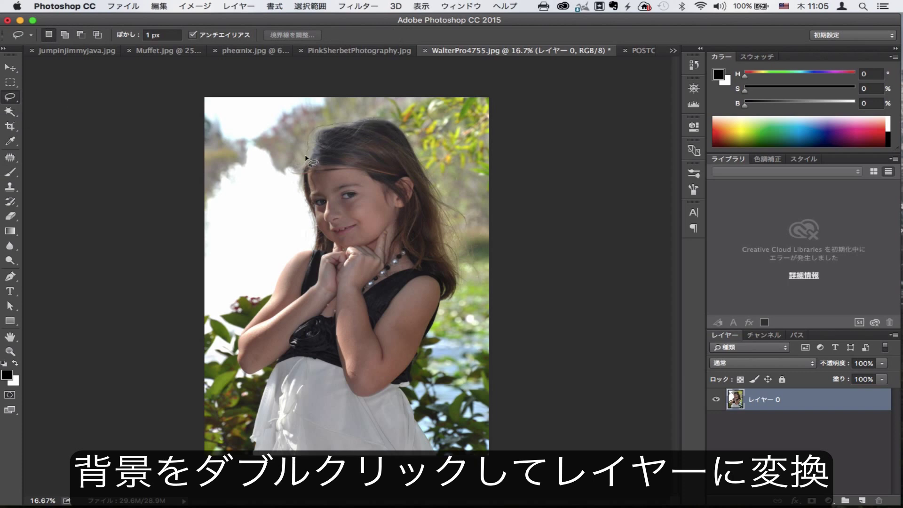
{"action": "left_click_drag", "start_coordinate": [306, 157], "coordinate": [309, 231]}
{"action": "left_click_drag", "start_coordinate": [283, 270], "coordinate": [252, 319]}
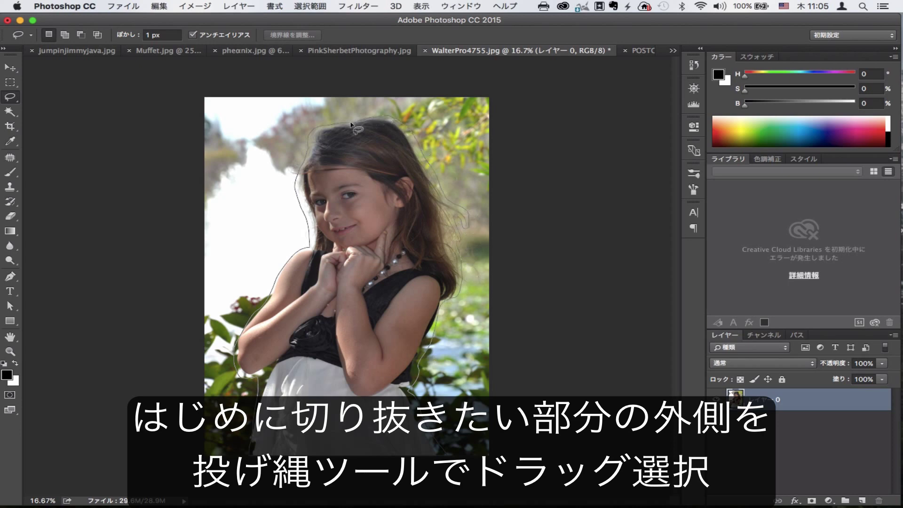
{"action": "left_click_drag", "start_coordinate": [352, 126], "coordinate": [355, 123]}
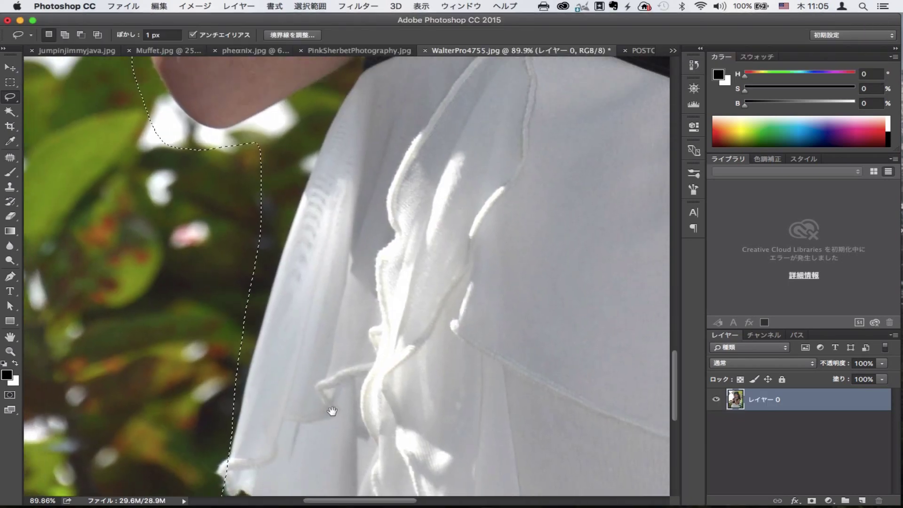
- Subtract the loose background area beside the arm from the lasso selection
{"action": "left_click_drag", "start_coordinate": [332, 412], "coordinate": [364, 202]}
{"action": "mouse_move", "coordinate": [302, 323]}
{"action": "left_mouse_down"}
{"action": "mouse_move", "coordinate": [417, 284]}
{"action": "mouse_move", "coordinate": [412, 415]}
{"action": "left_mouse_up"}
{"action": "left_click_drag", "start_coordinate": [233, 458], "coordinate": [141, 359]}
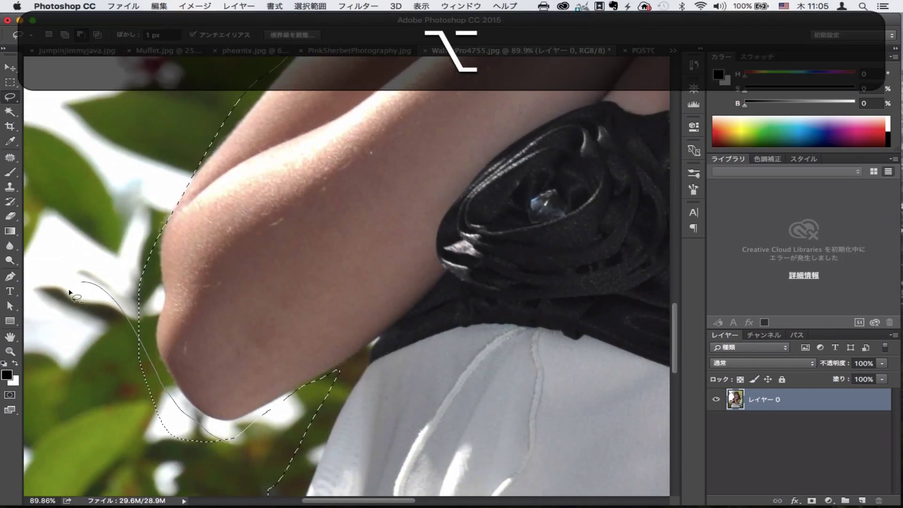
{"action": "left_click_drag", "start_coordinate": [167, 461], "coordinate": [117, 331]}
{"action": "left_click_drag", "start_coordinate": [234, 467], "coordinate": [235, 464]}
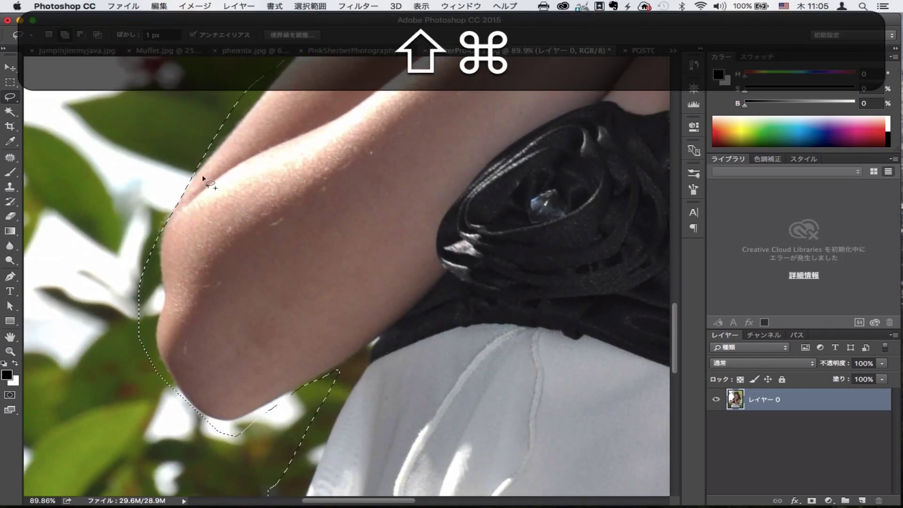
{"action": "key", "text": "alt"}
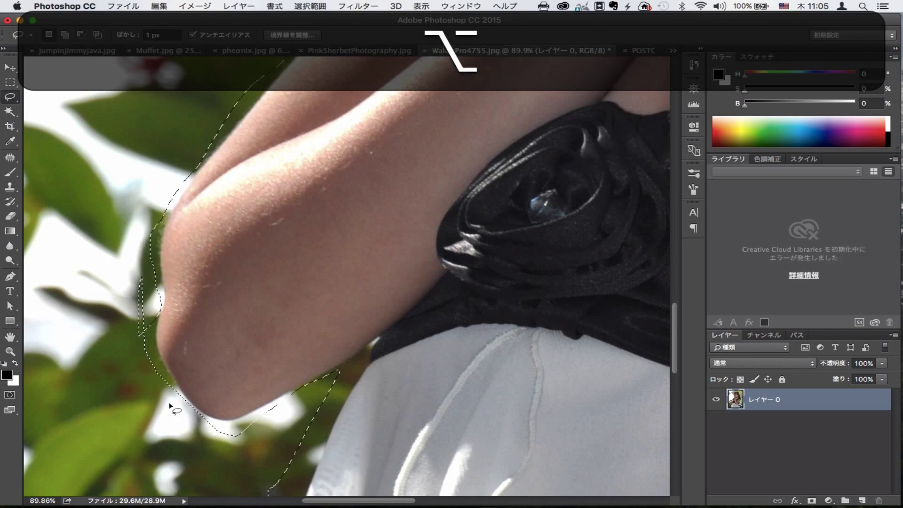
{"action": "left_click_drag", "start_coordinate": [170, 405], "coordinate": [145, 281]}
- Pan over the face, crown and side hair while switching between add and subtract modes
{"action": "key", "text": "space"}
{"action": "mouse_move", "coordinate": [369, 151]}
{"action": "left_mouse_down"}
{"action": "mouse_move", "coordinate": [362, 356]}
{"action": "mouse_move", "coordinate": [282, 494]}
{"action": "left_mouse_up"}
{"action": "left_click_drag", "start_coordinate": [413, 158], "coordinate": [379, 268]}
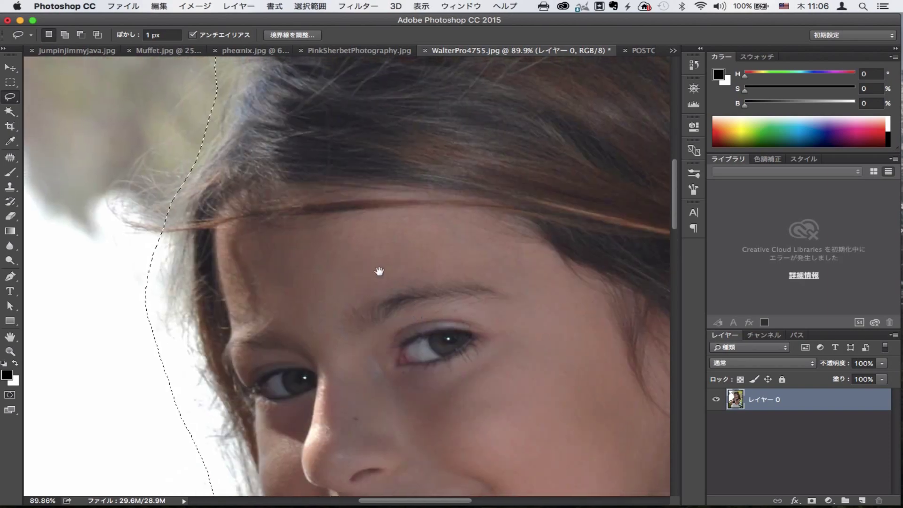
{"action": "key", "text": "shift"}
{"action": "key", "text": "alt"}
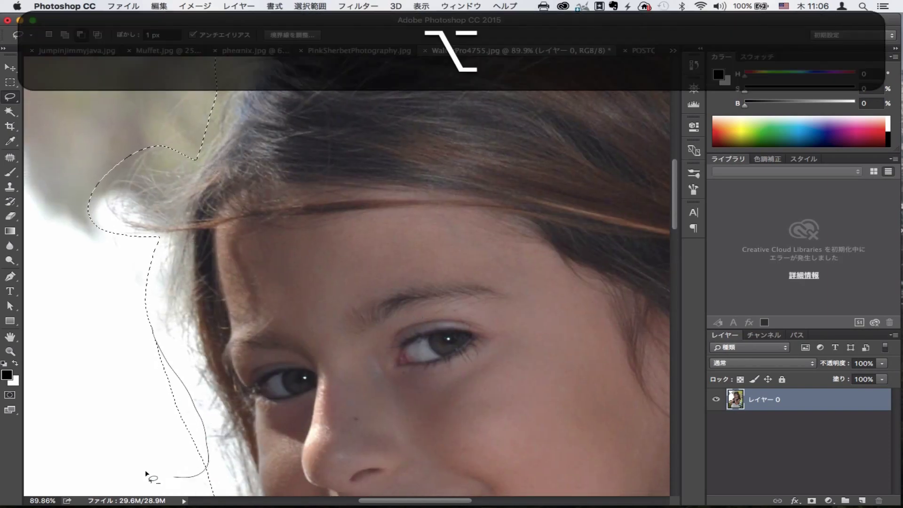
{"action": "key", "text": "space"}
{"action": "mouse_move", "coordinate": [371, 61]}
{"action": "left_mouse_down"}
{"action": "mouse_move", "coordinate": [338, 250]}
{"action": "mouse_move", "coordinate": [434, 309]}
{"action": "left_mouse_up"}
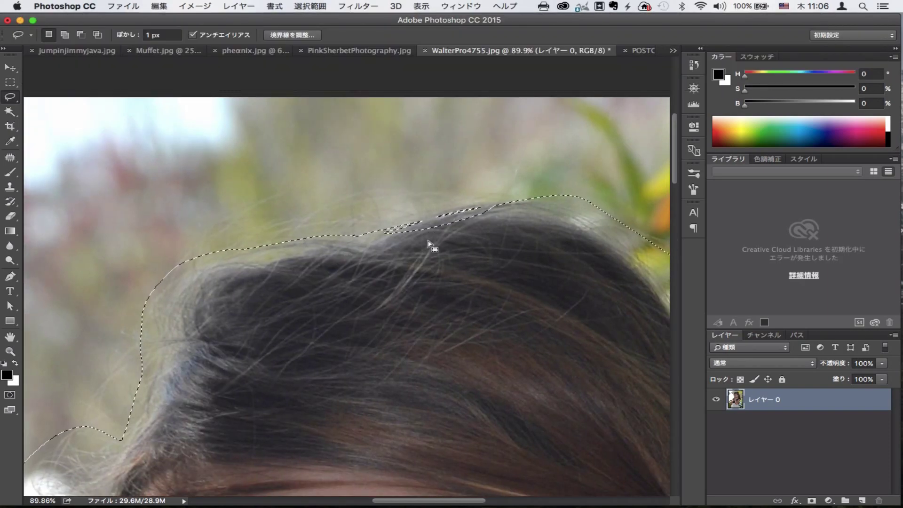
{"action": "key", "text": "shift"}
{"action": "mouse_move", "coordinate": [528, 208]}
{"action": "left_mouse_down"}
{"action": "mouse_move", "coordinate": [454, 322]}
{"action": "mouse_move", "coordinate": [264, 122]}
{"action": "left_mouse_up"}
{"action": "left_click_drag", "start_coordinate": [484, 423], "coordinate": [325, 183]}
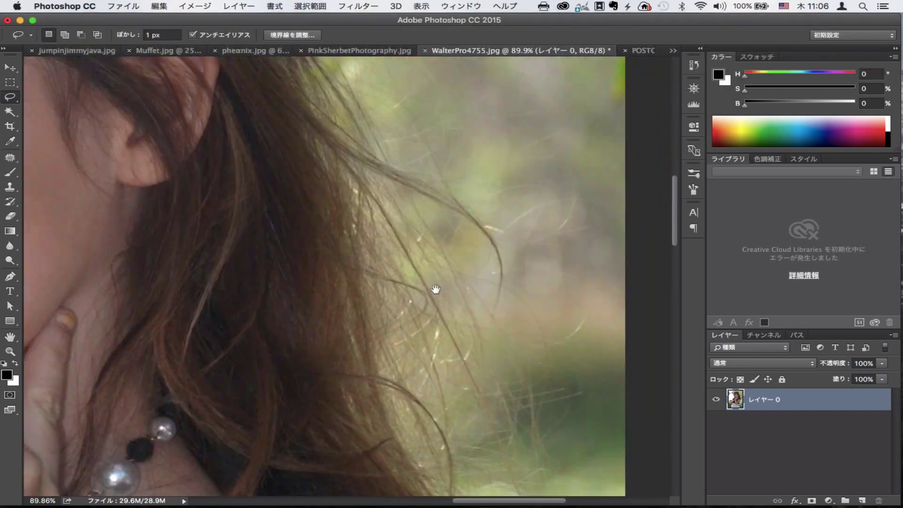
{"action": "left_click_drag", "start_coordinate": [452, 278], "coordinate": [404, 235]}
{"action": "left_click_drag", "start_coordinate": [470, 489], "coordinate": [455, 340]}
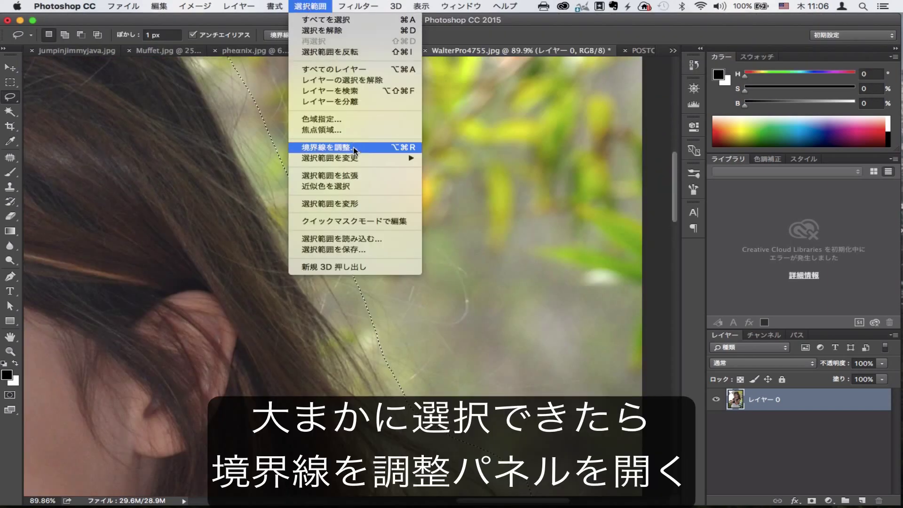
- Open Refine Edge and preview the selection On Black
{"action": "left_click", "coordinate": [356, 144]}
{"action": "left_click", "coordinate": [655, 162]}
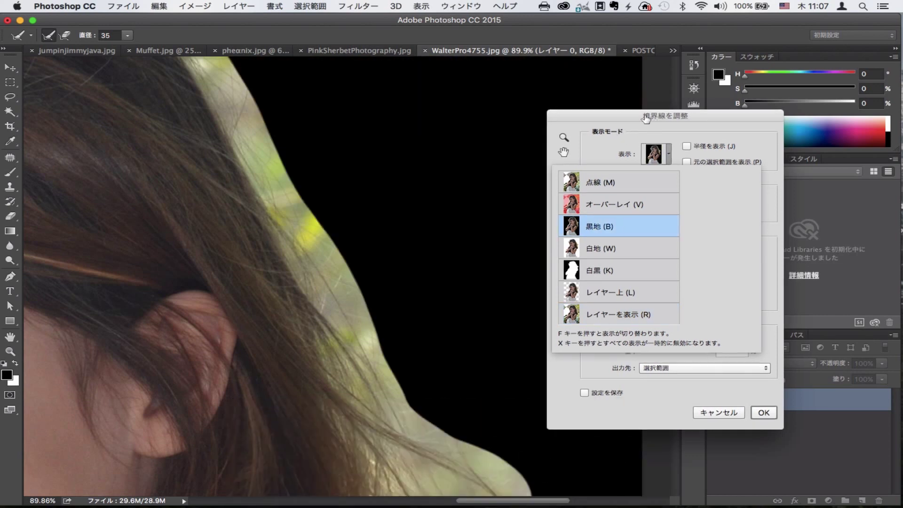
{"action": "left_click", "coordinate": [612, 226]}
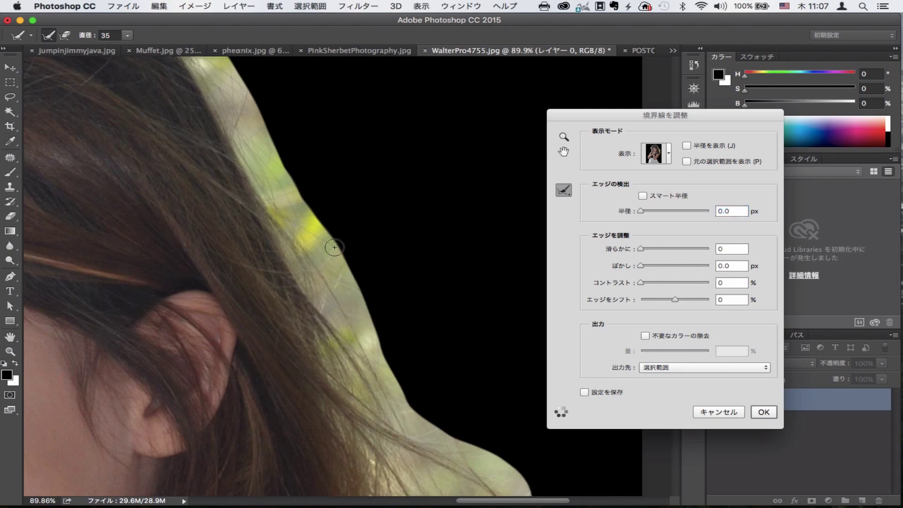
- Refine the hair edge and the fringe along the neck and hook at brush size 60
{"action": "left_click_drag", "start_coordinate": [334, 247], "coordinate": [327, 238]}
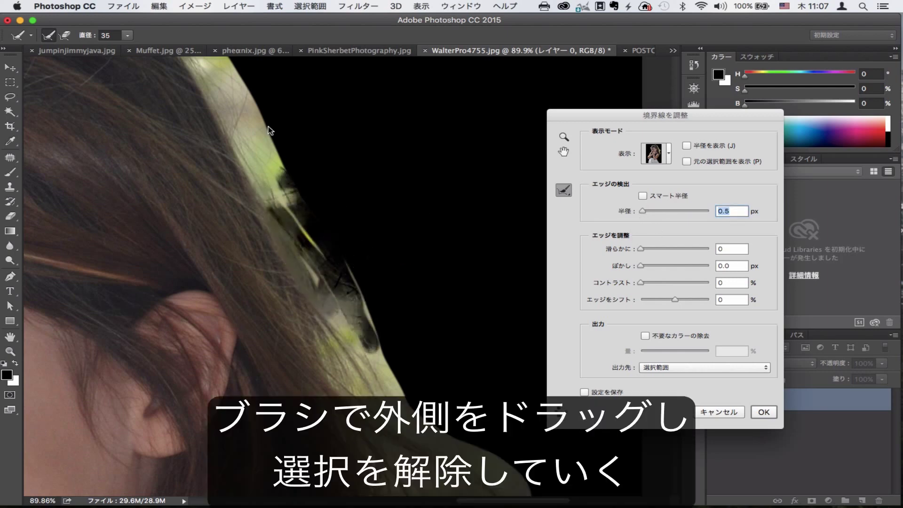
{"action": "left_click_drag", "start_coordinate": [264, 145], "coordinate": [285, 231]}
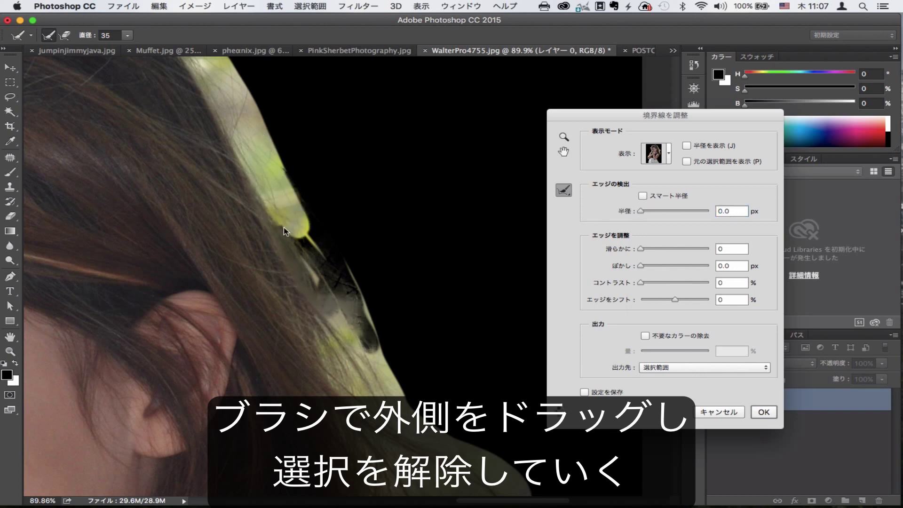
{"action": "left_click_drag", "start_coordinate": [265, 141], "coordinate": [310, 244]}
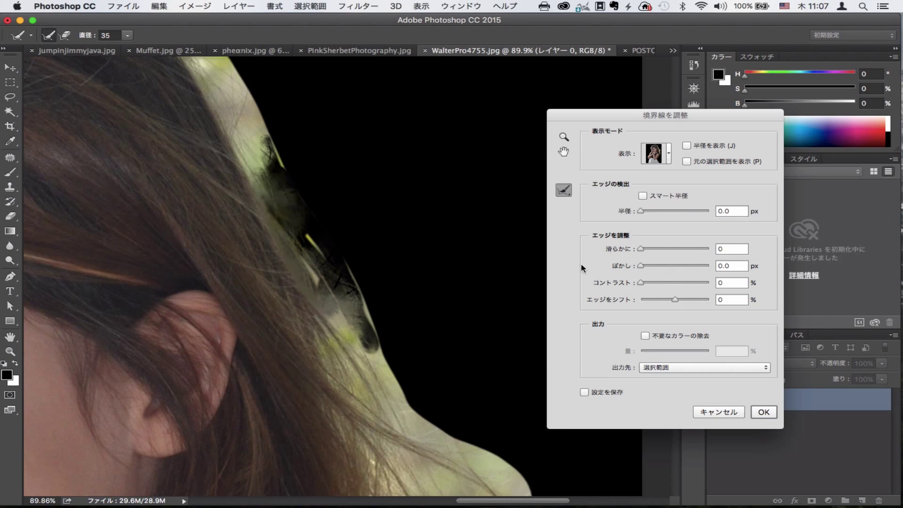
{"action": "key", "text": "bracketright"}
{"action": "key", "text": "bracketright"}
{"action": "key", "text": "bracketright"}
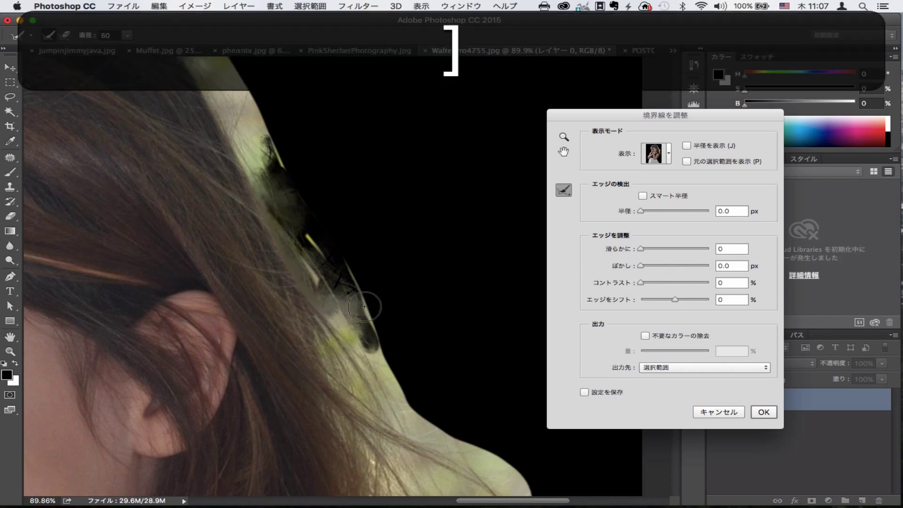
{"action": "left_click_drag", "start_coordinate": [321, 243], "coordinate": [371, 348]}
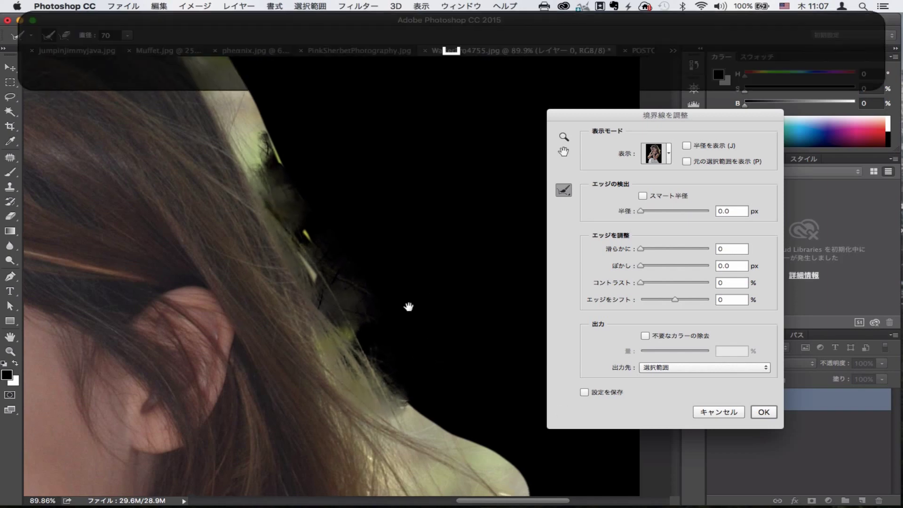
{"action": "left_click_drag", "start_coordinate": [409, 305], "coordinate": [337, 180]}
{"action": "left_click_drag", "start_coordinate": [247, 158], "coordinate": [381, 322]}
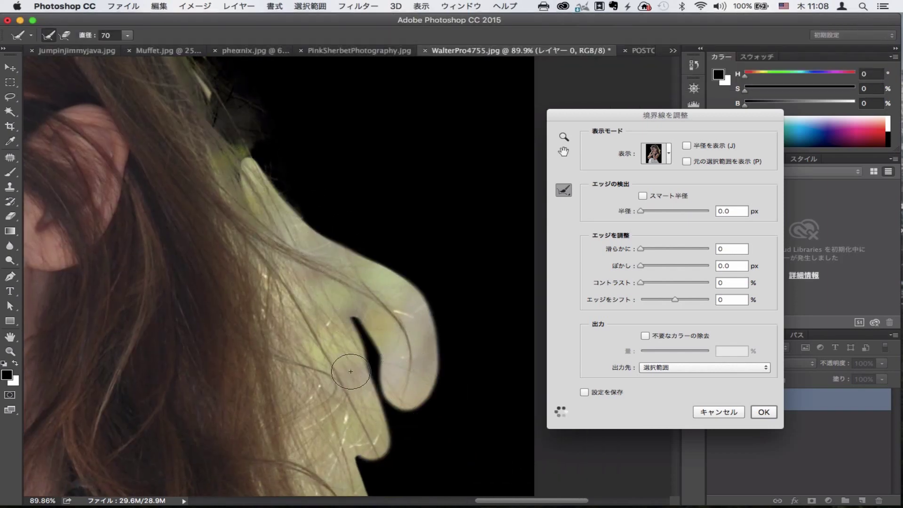
{"action": "mouse_move", "coordinate": [351, 371]}
{"action": "left_mouse_down"}
{"action": "mouse_move", "coordinate": [362, 374]}
{"action": "mouse_move", "coordinate": [410, 449]}
{"action": "left_mouse_up"}
{"action": "key", "text": "bracketleft"}
{"action": "key", "text": "bracketleft"}
{"action": "key", "text": "bracketleft"}
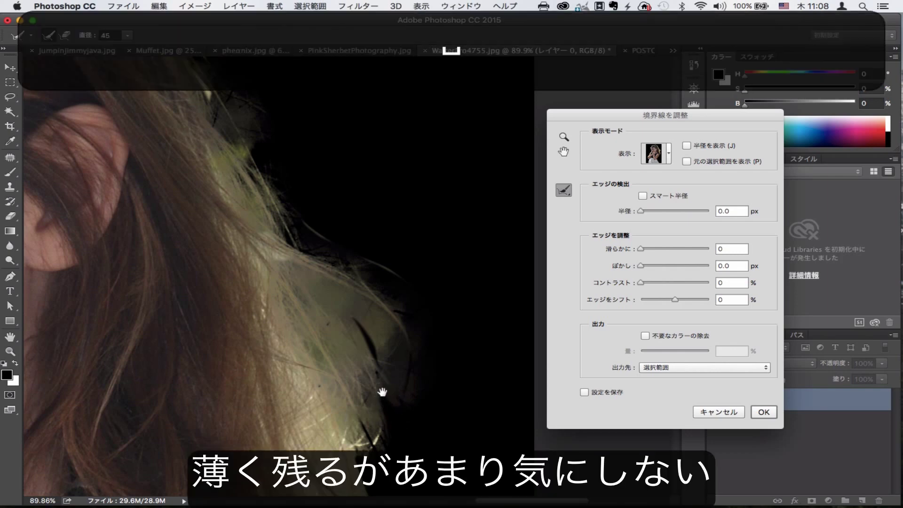
- Refine the hair from the top down to the shoulder and along the arm at size 70
{"action": "left_click_drag", "start_coordinate": [379, 386], "coordinate": [376, 205]}
{"action": "key", "text": "]"}
{"action": "key", "text": "]"}
{"action": "key", "text": "]"}
{"action": "mouse_move", "coordinate": [351, 110]}
{"action": "left_mouse_down"}
{"action": "mouse_move", "coordinate": [351, 340]}
{"action": "mouse_move", "coordinate": [387, 461]}
{"action": "left_mouse_up"}
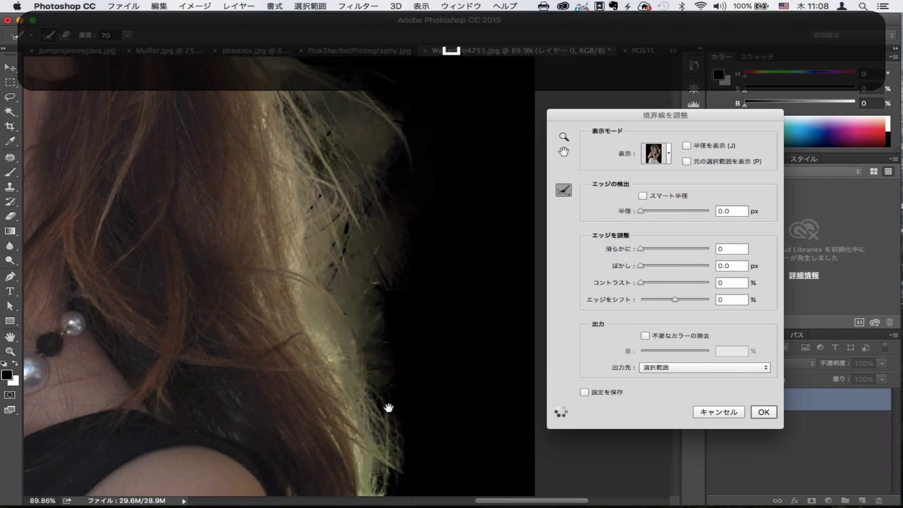
{"action": "left_click_drag", "start_coordinate": [389, 411], "coordinate": [386, 134]}
{"action": "left_click_drag", "start_coordinate": [358, 211], "coordinate": [289, 325]}
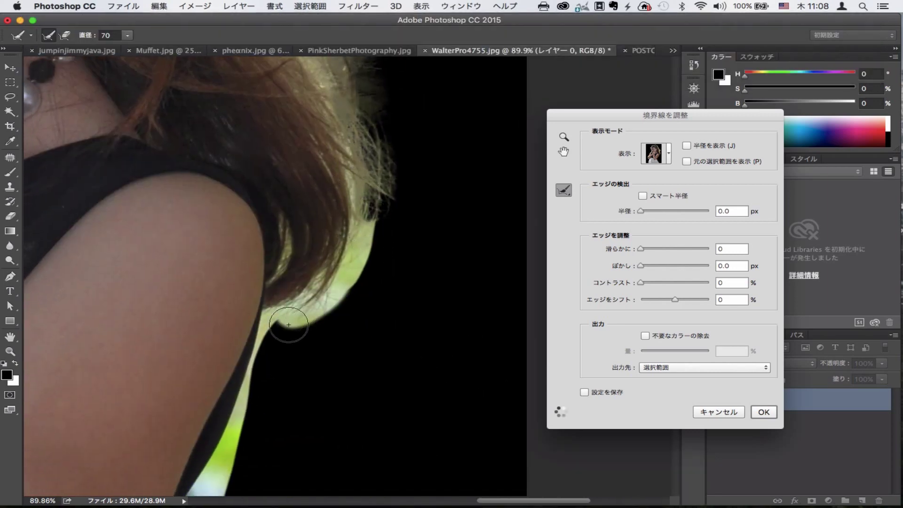
{"action": "mouse_move", "coordinate": [369, 203]}
{"action": "left_mouse_down"}
{"action": "mouse_move", "coordinate": [253, 383]}
{"action": "mouse_move", "coordinate": [219, 461]}
{"action": "left_mouse_up"}
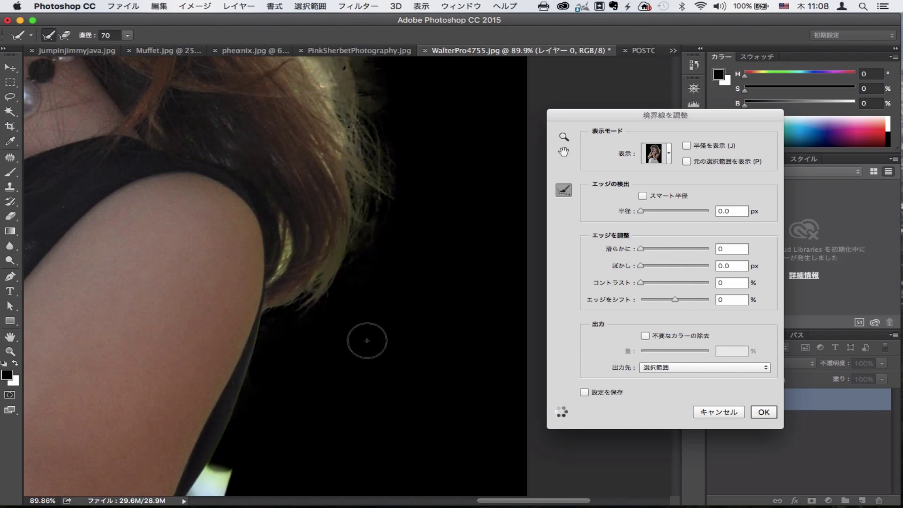
{"action": "left_click_drag", "start_coordinate": [372, 330], "coordinate": [461, 145]}
{"action": "left_click_drag", "start_coordinate": [362, 191], "coordinate": [253, 471]}
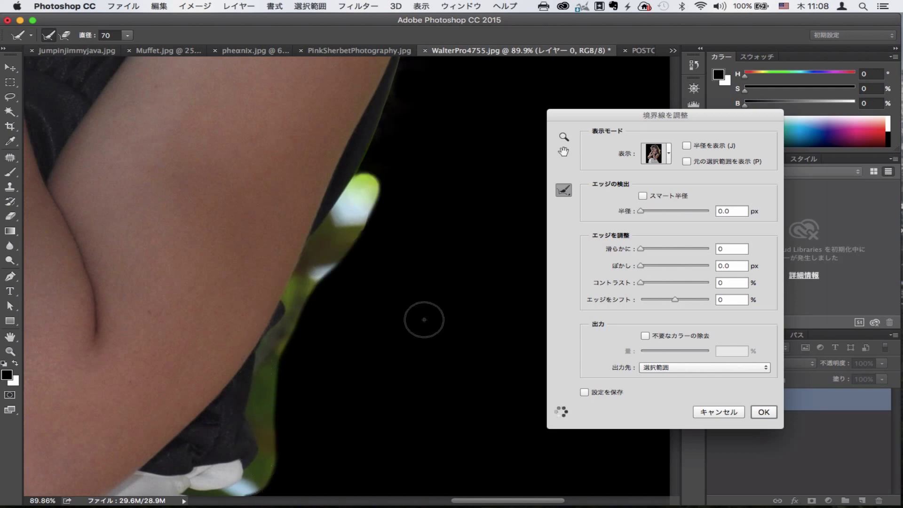
- Refine the shoulder, collar and dress edges, undoing a mistaken erase stroke
{"action": "left_click_drag", "start_coordinate": [446, 353], "coordinate": [428, 196]}
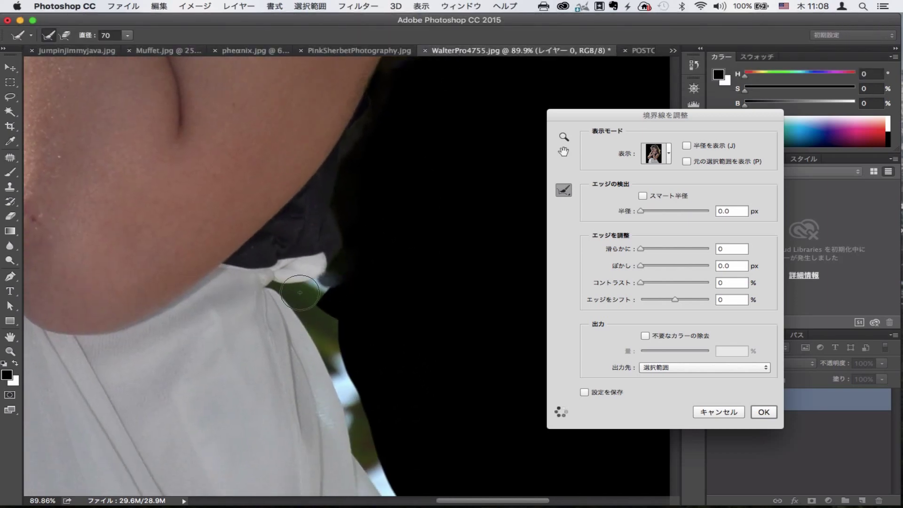
{"action": "left_click_drag", "start_coordinate": [301, 292], "coordinate": [405, 342]}
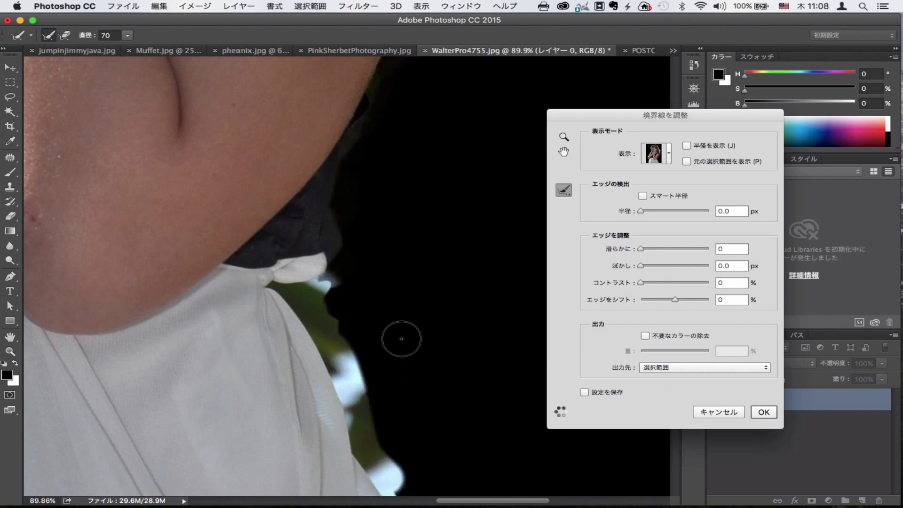
{"action": "left_click_drag", "start_coordinate": [346, 322], "coordinate": [364, 283]}
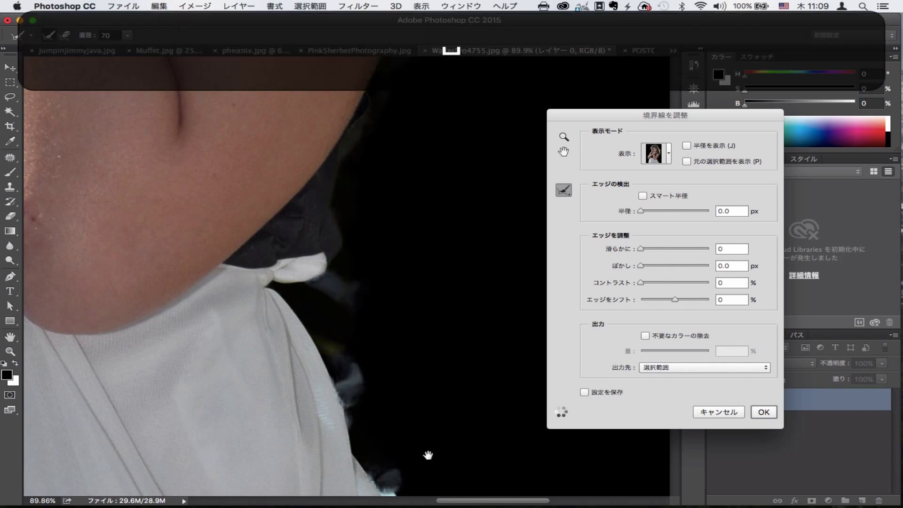
{"action": "scroll", "coordinate": [376, 196], "scroll_direction": "down", "scroll_amount": 5}
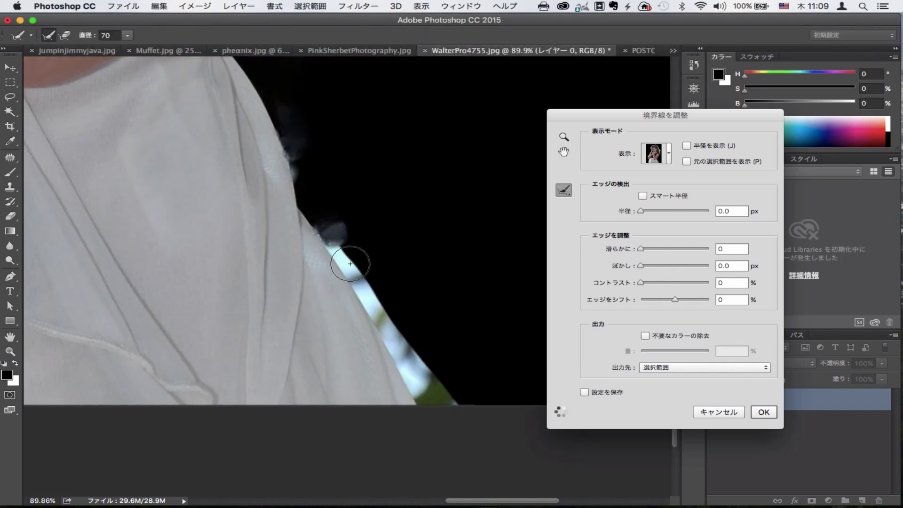
{"action": "left_click_drag", "start_coordinate": [350, 264], "coordinate": [386, 335]}
{"action": "left_click_drag", "start_coordinate": [434, 402], "coordinate": [396, 304]}
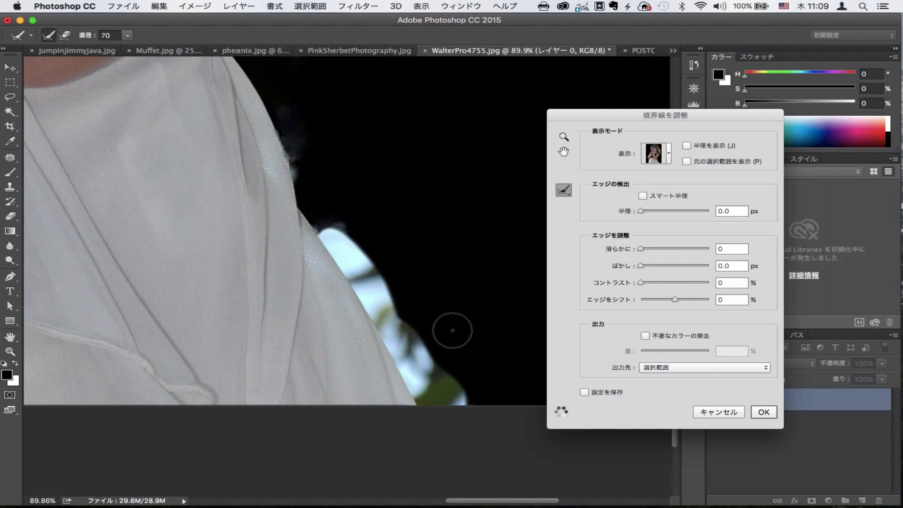
{"action": "key", "text": "alt"}
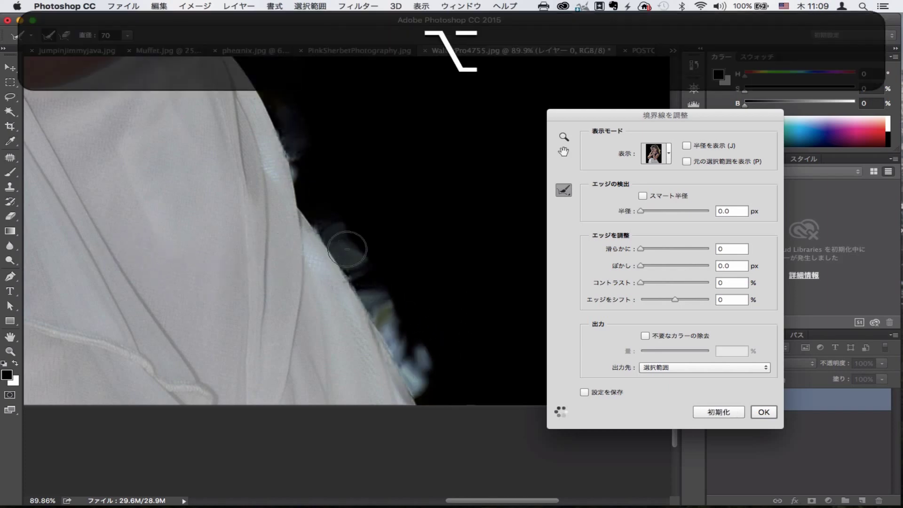
{"action": "left_click_drag", "start_coordinate": [121, 247], "coordinate": [376, 247]}
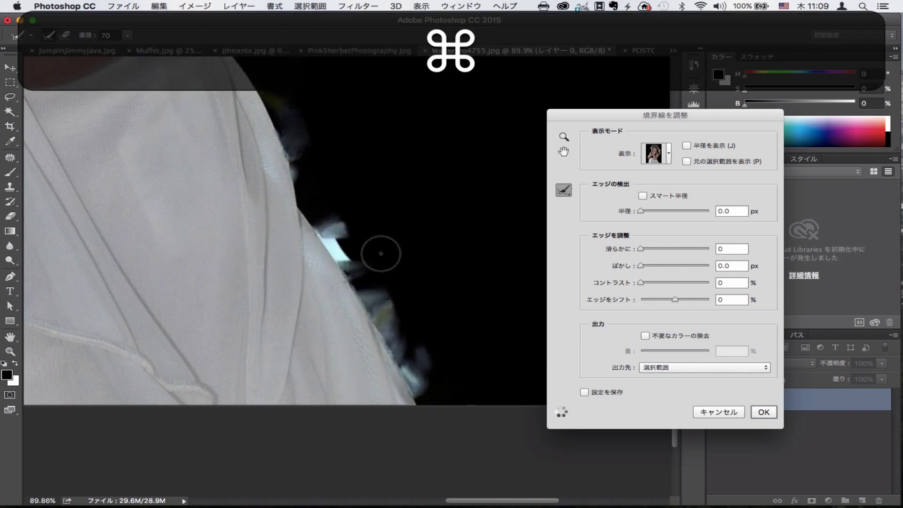
{"action": "key", "text": "super+z"}
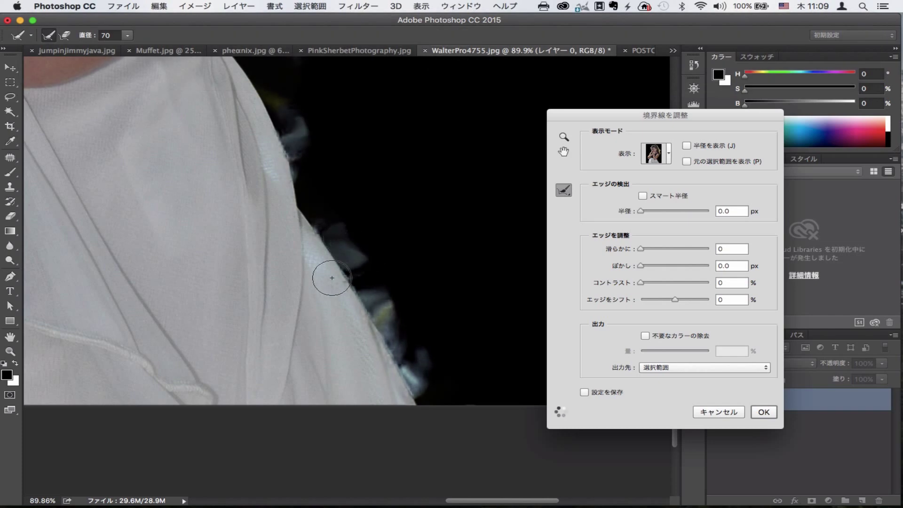
{"action": "left_click_drag", "start_coordinate": [146, 256], "coordinate": [472, 268]}
- Refine the dress's left edge and the mask along the shirt and arm
{"action": "mouse_move", "coordinate": [115, 276]}
{"action": "left_mouse_down"}
{"action": "mouse_move", "coordinate": [334, 264]}
{"action": "mouse_move", "coordinate": [424, 278]}
{"action": "mouse_move", "coordinate": [429, 291]}
{"action": "left_mouse_up"}
{"action": "left_click_drag", "start_coordinate": [200, 423], "coordinate": [203, 394]}
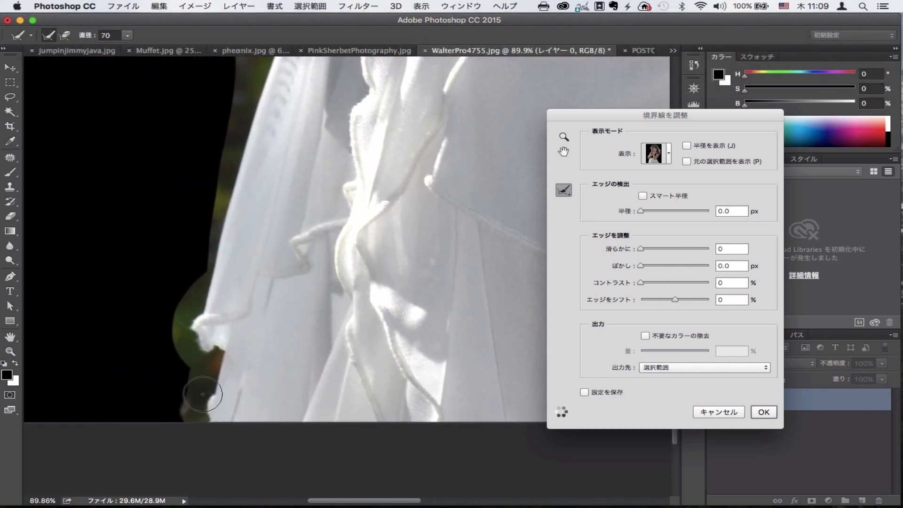
{"action": "left_click_drag", "start_coordinate": [201, 361], "coordinate": [245, 85]}
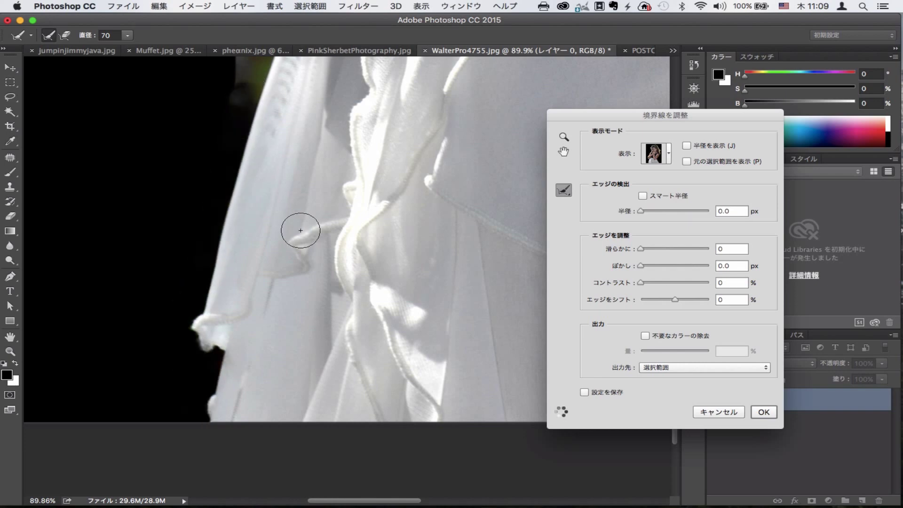
{"action": "scroll", "coordinate": [330, 211], "scroll_direction": "up", "scroll_amount": 5}
{"action": "scroll", "coordinate": [283, 283], "scroll_direction": "up", "scroll_amount": 5}
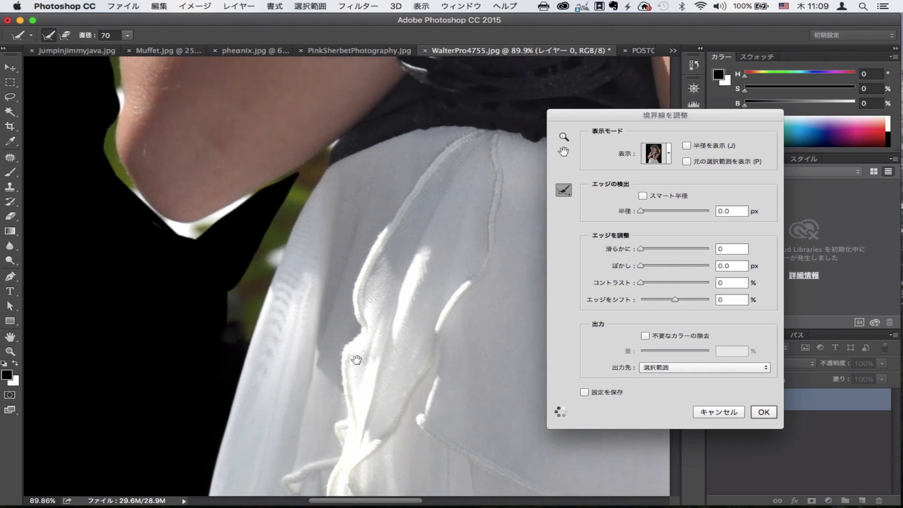
{"action": "left_click_drag", "start_coordinate": [231, 290], "coordinate": [262, 254]}
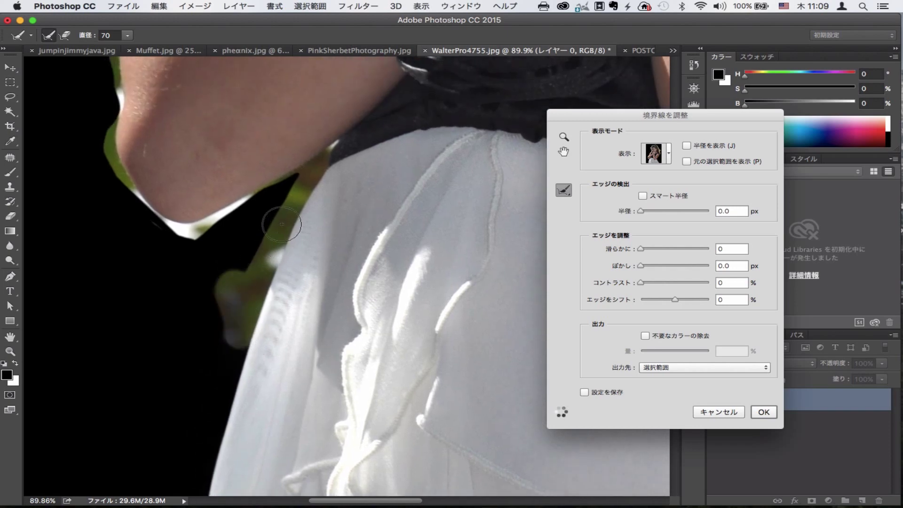
{"action": "mouse_move", "coordinate": [282, 224]}
{"action": "left_mouse_down"}
{"action": "mouse_move", "coordinate": [348, 141]}
{"action": "mouse_move", "coordinate": [207, 221]}
{"action": "mouse_move", "coordinate": [120, 128]}
{"action": "left_mouse_up"}
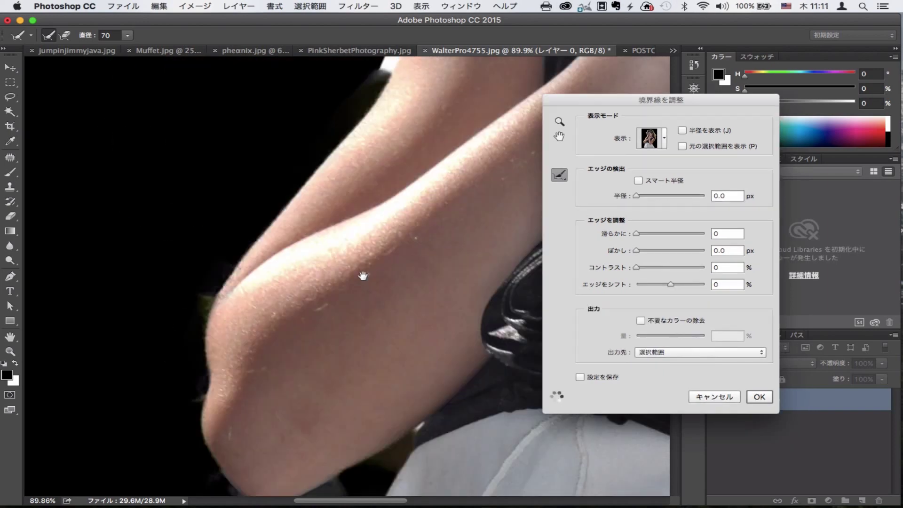
- Refine the upper arm and shoulder, pulling back the over-refined shoulder edge with a smaller brush
{"action": "left_click_drag", "start_coordinate": [363, 272], "coordinate": [298, 383]}
{"action": "mouse_move", "coordinate": [211, 373]}
{"action": "left_mouse_down"}
{"action": "mouse_move", "coordinate": [306, 191]}
{"action": "mouse_move", "coordinate": [377, 141]}
{"action": "mouse_move", "coordinate": [438, 133]}
{"action": "left_mouse_up"}
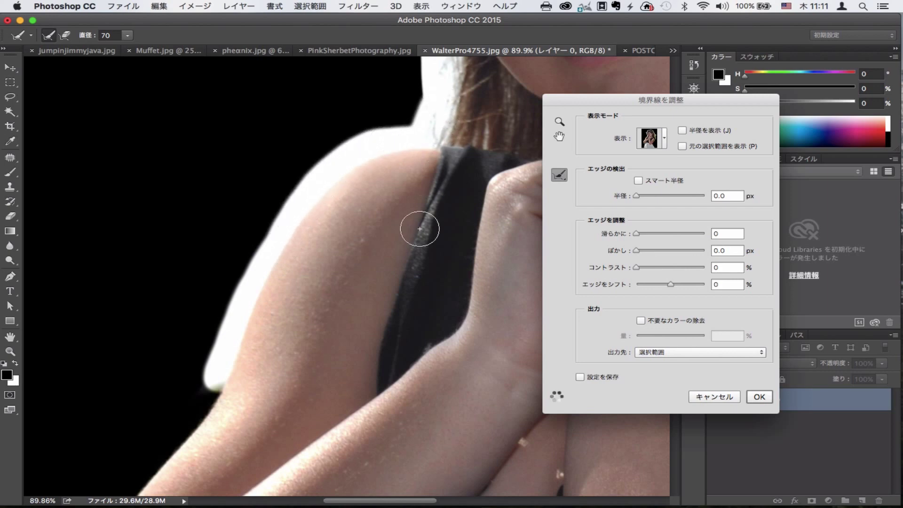
{"action": "mouse_move", "coordinate": [418, 227]}
{"action": "left_mouse_down"}
{"action": "mouse_move", "coordinate": [433, 249]}
{"action": "mouse_move", "coordinate": [433, 277]}
{"action": "mouse_move", "coordinate": [349, 277]}
{"action": "mouse_move", "coordinate": [282, 330]}
{"action": "mouse_move", "coordinate": [247, 397]}
{"action": "mouse_move", "coordinate": [238, 442]}
{"action": "left_mouse_up"}
{"action": "key", "text": "bracketleft"}
{"action": "key", "text": "bracketleft"}
{"action": "key", "text": "bracketleft"}
{"action": "key", "text": "alt"}
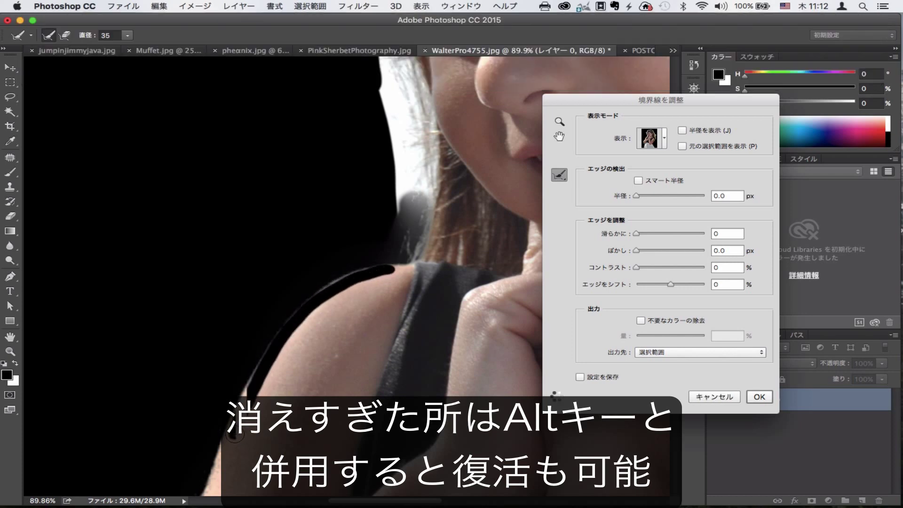
{"action": "left_click_drag", "start_coordinate": [389, 299], "coordinate": [355, 408]}
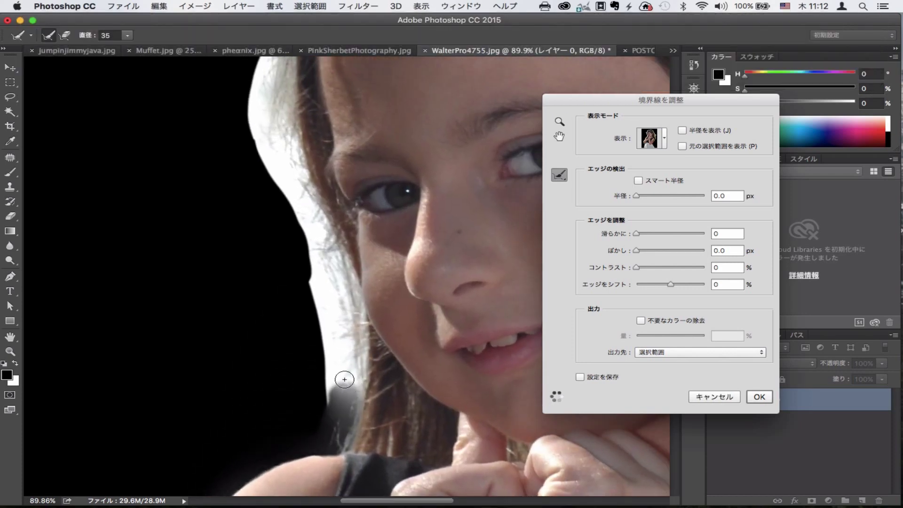
- Refine the hair edge up the left contour beside her face and cheek
{"action": "mouse_move", "coordinate": [343, 376]}
{"action": "left_mouse_down"}
{"action": "mouse_move", "coordinate": [347, 389]}
{"action": "mouse_move", "coordinate": [349, 344]}
{"action": "left_mouse_up"}
{"action": "mouse_move", "coordinate": [354, 310]}
{"action": "left_mouse_down"}
{"action": "mouse_move", "coordinate": [317, 266]}
{"action": "mouse_move", "coordinate": [280, 120]}
{"action": "mouse_move", "coordinate": [314, 250]}
{"action": "left_mouse_up"}
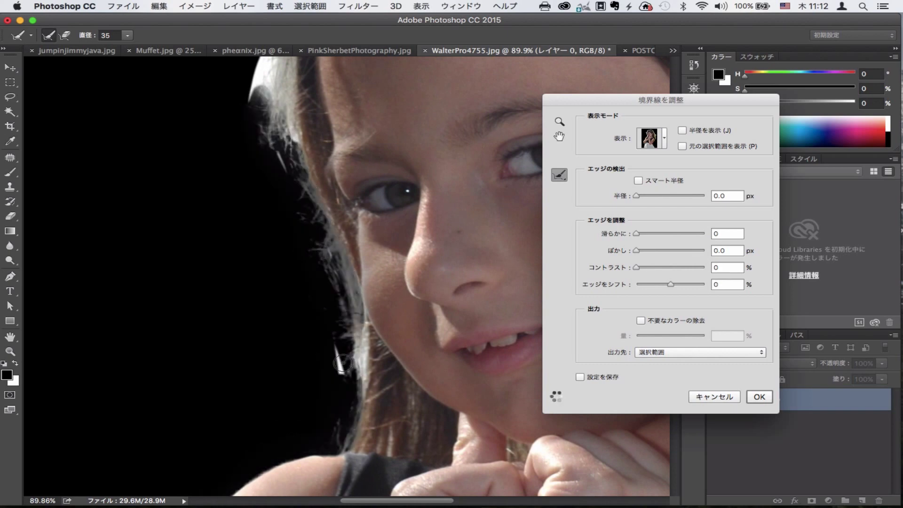
{"action": "left_click_drag", "start_coordinate": [341, 369], "coordinate": [253, 82]}
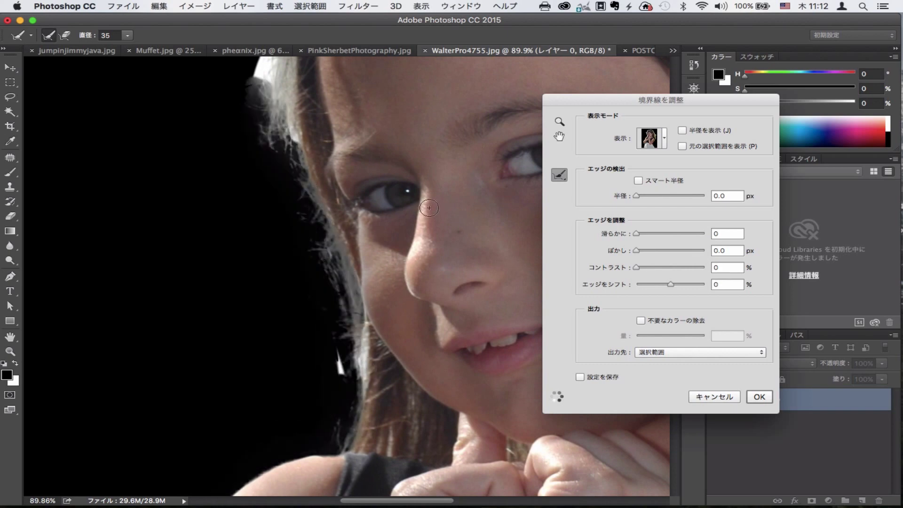
{"action": "left_click_drag", "start_coordinate": [342, 382], "coordinate": [335, 357]}
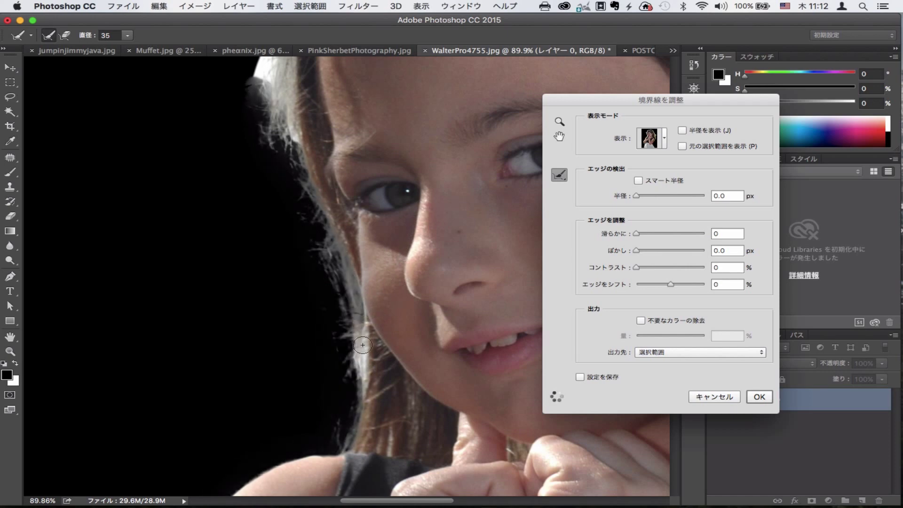
{"action": "key", "text": "bracketright"}
{"action": "key", "text": "bracketright"}
{"action": "key", "text": "bracketright"}
{"action": "scroll", "coordinate": [254, 330], "scroll_direction": "up", "scroll_amount": 5}
- Refine the hair across the top of her head with an 80 px brush
{"action": "key", "text": "bracketright"}
{"action": "mouse_move", "coordinate": [248, 328]}
{"action": "left_mouse_down"}
{"action": "mouse_move", "coordinate": [292, 198]}
{"action": "mouse_move", "coordinate": [303, 111]}
{"action": "left_mouse_up"}
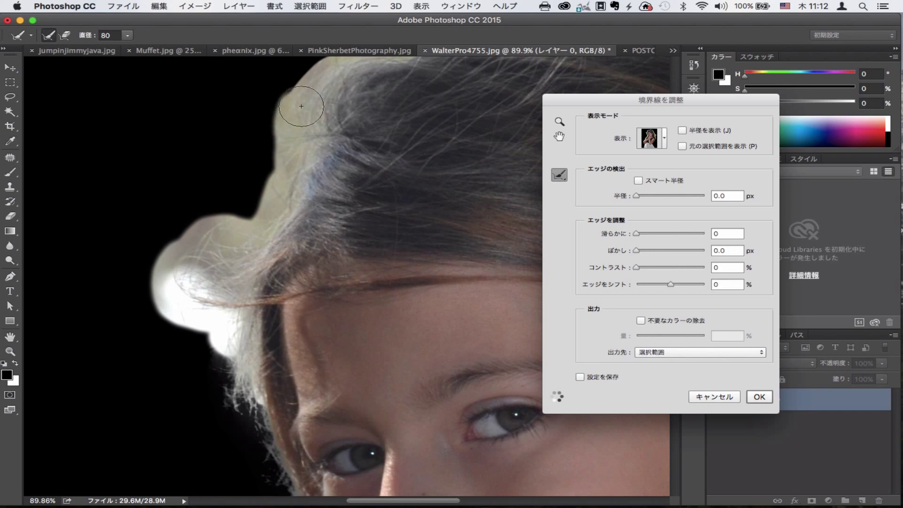
{"action": "left_click_drag", "start_coordinate": [226, 338], "coordinate": [231, 371]}
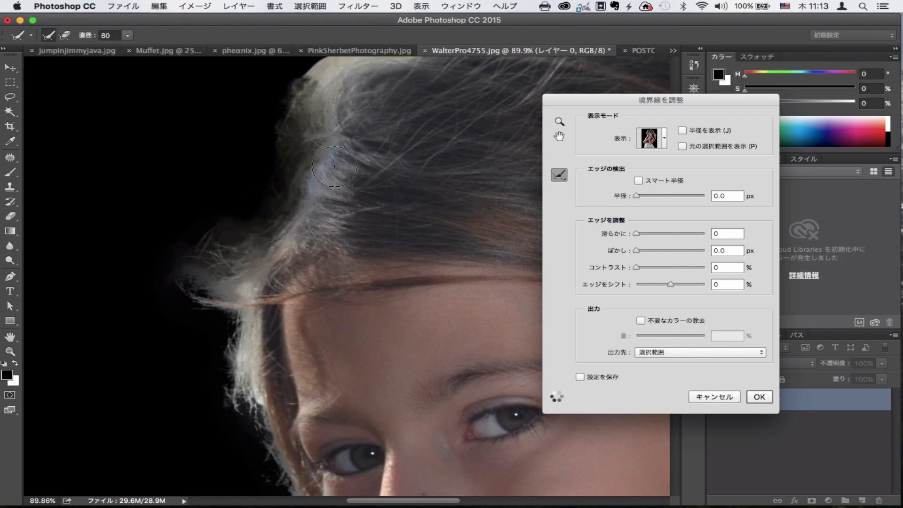
{"action": "left_click_drag", "start_coordinate": [324, 199], "coordinate": [283, 200]}
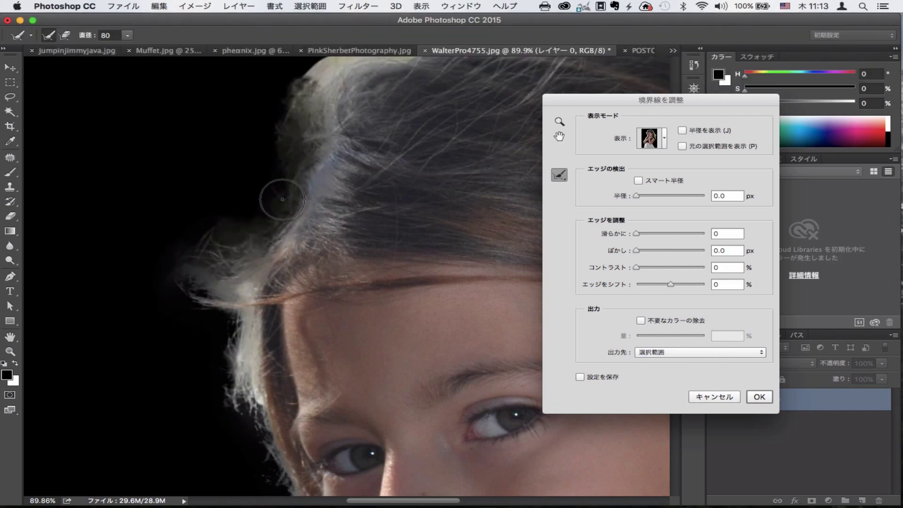
{"action": "left_click_drag", "start_coordinate": [373, 151], "coordinate": [201, 258]}
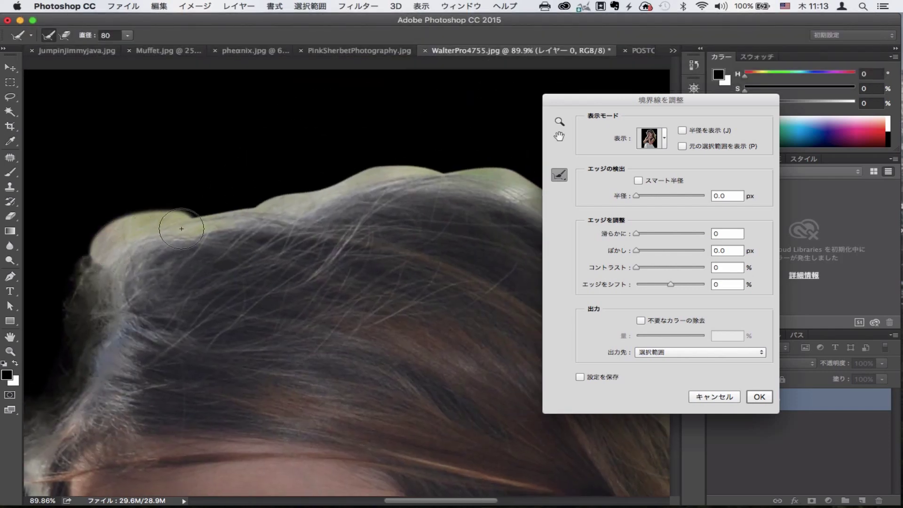
{"action": "left_click_drag", "start_coordinate": [305, 200], "coordinate": [510, 184]}
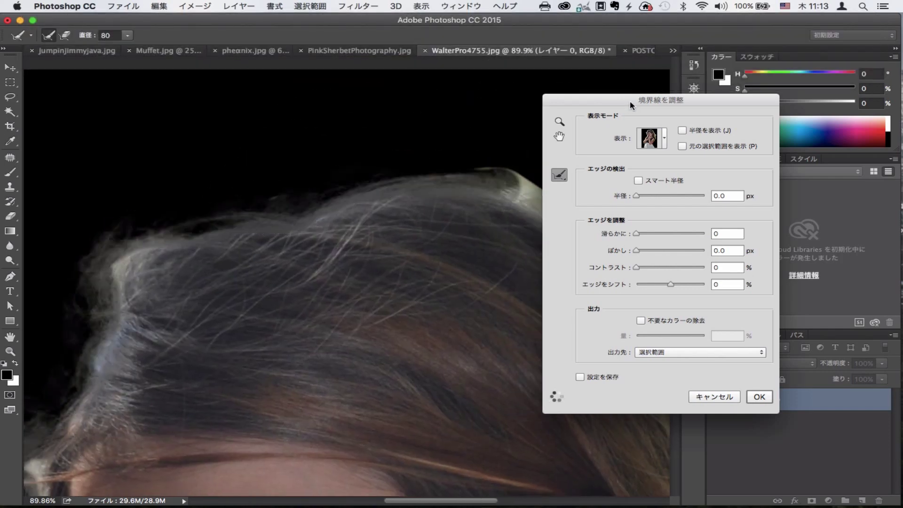
{"action": "left_click_drag", "start_coordinate": [628, 101], "coordinate": [745, 102]}
{"action": "left_click_drag", "start_coordinate": [414, 234], "coordinate": [288, 188]}
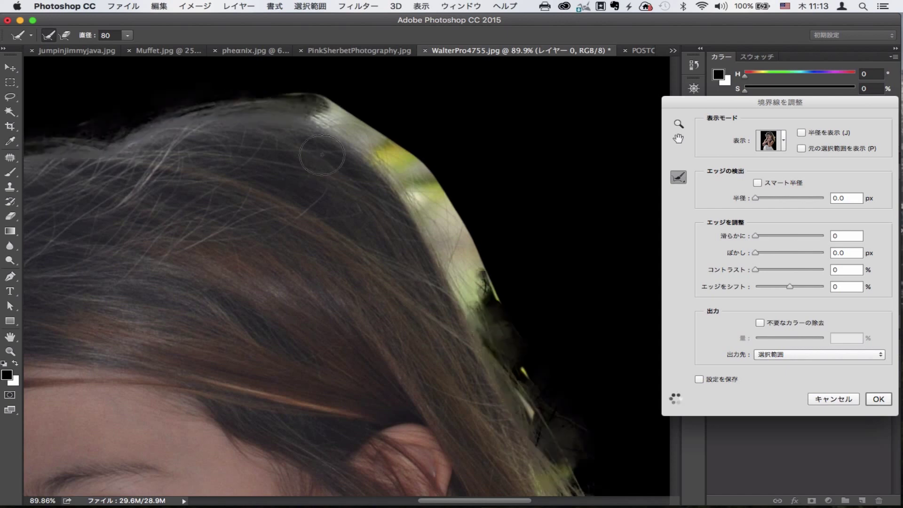
- Refine the hair edge down past her ear to the loose strands near the neck
{"action": "left_click_drag", "start_coordinate": [306, 99], "coordinate": [536, 346]}
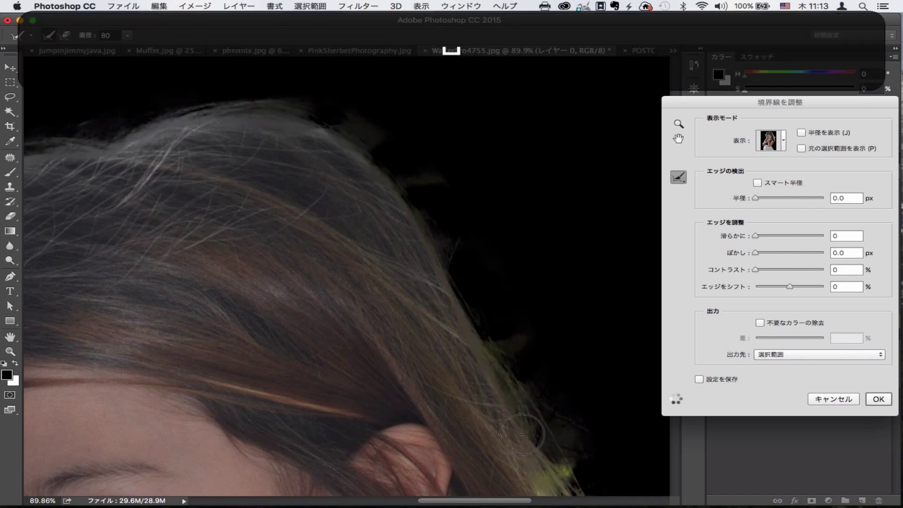
{"action": "left_click_drag", "start_coordinate": [471, 369], "coordinate": [410, 223]}
{"action": "left_click_drag", "start_coordinate": [414, 178], "coordinate": [505, 366]}
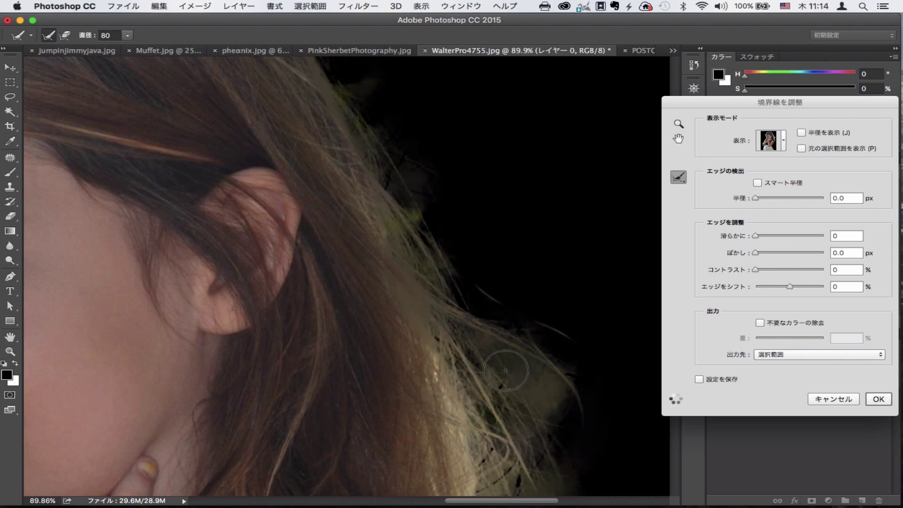
{"action": "left_click_drag", "start_coordinate": [460, 389], "coordinate": [428, 228]}
{"action": "mouse_move", "coordinate": [450, 178]}
{"action": "left_mouse_down"}
{"action": "mouse_move", "coordinate": [410, 190]}
{"action": "mouse_move", "coordinate": [477, 404]}
{"action": "left_mouse_up"}
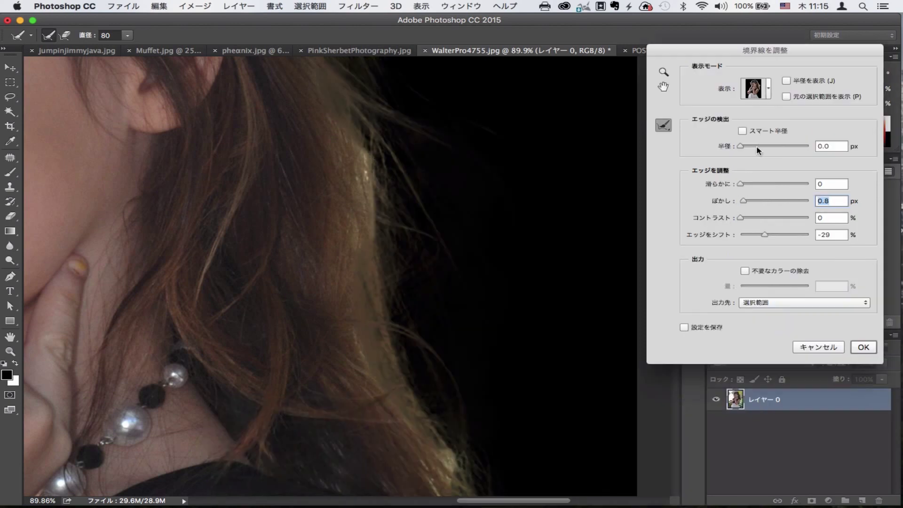
- Touch up hair at the shoulder, then output 0.8 px feather, -29% shift as a layer mask
{"action": "left_click", "coordinate": [754, 93]}
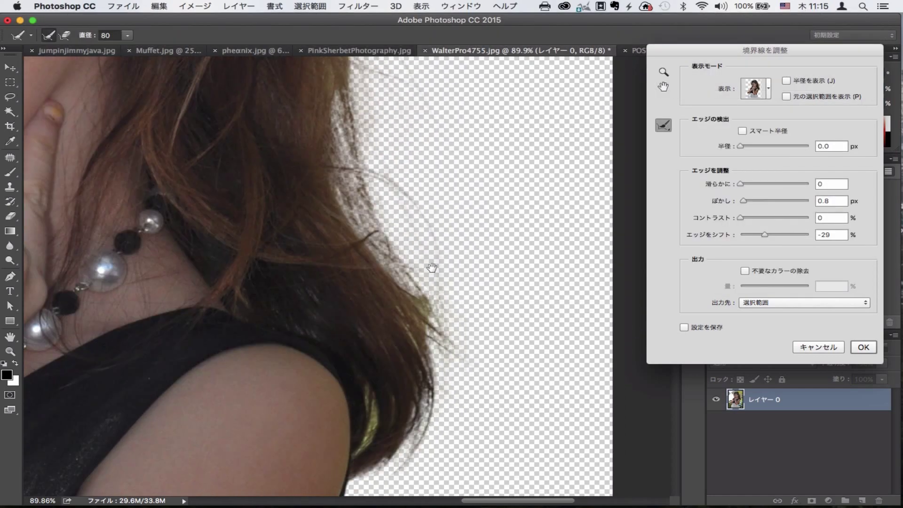
{"action": "left_click_drag", "start_coordinate": [414, 285], "coordinate": [440, 356]}
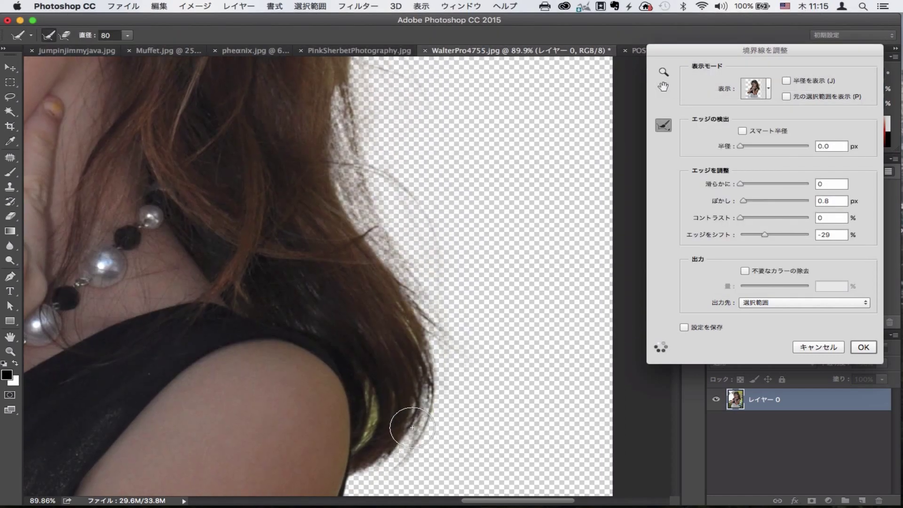
{"action": "left_click_drag", "start_coordinate": [363, 452], "coordinate": [375, 408]}
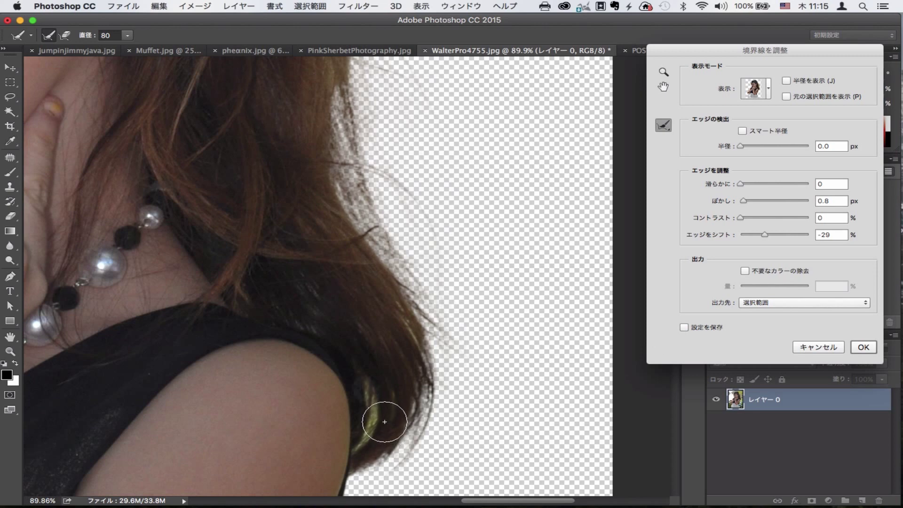
{"action": "left_click", "coordinate": [763, 94]}
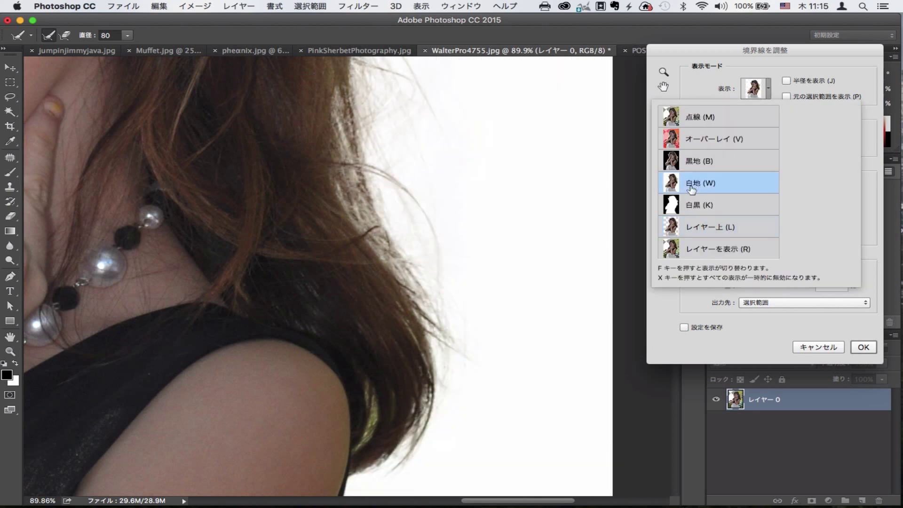
{"action": "left_click", "coordinate": [864, 347]}
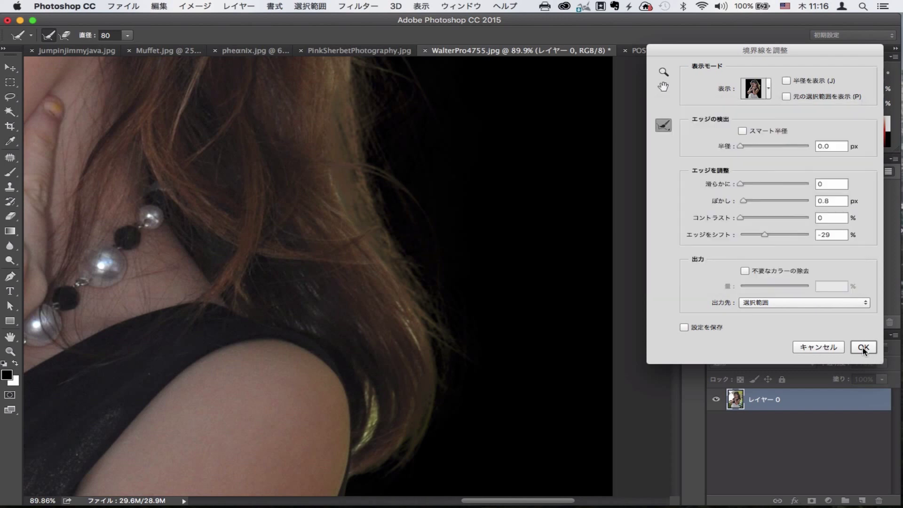
{"action": "left_click", "coordinate": [812, 500]}
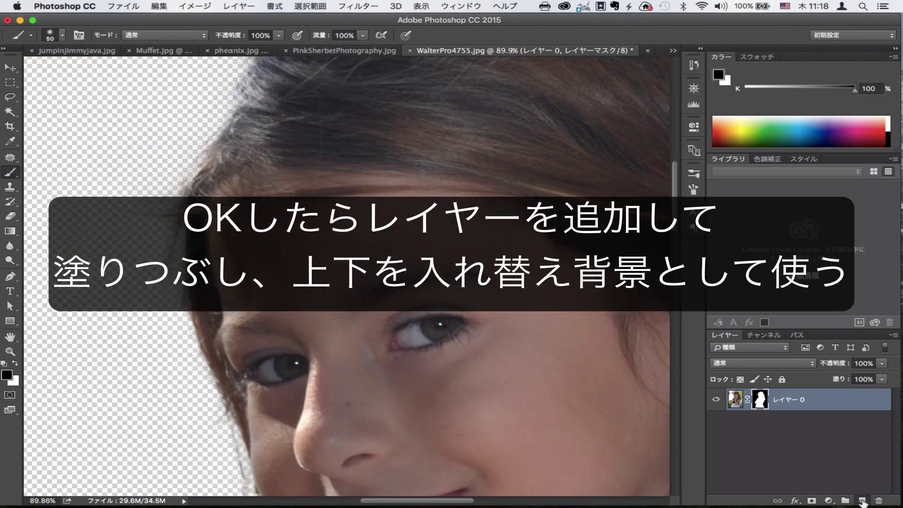
- Add a new layer filled with black and move it beneath Layer 0
{"action": "left_click", "coordinate": [861, 501]}
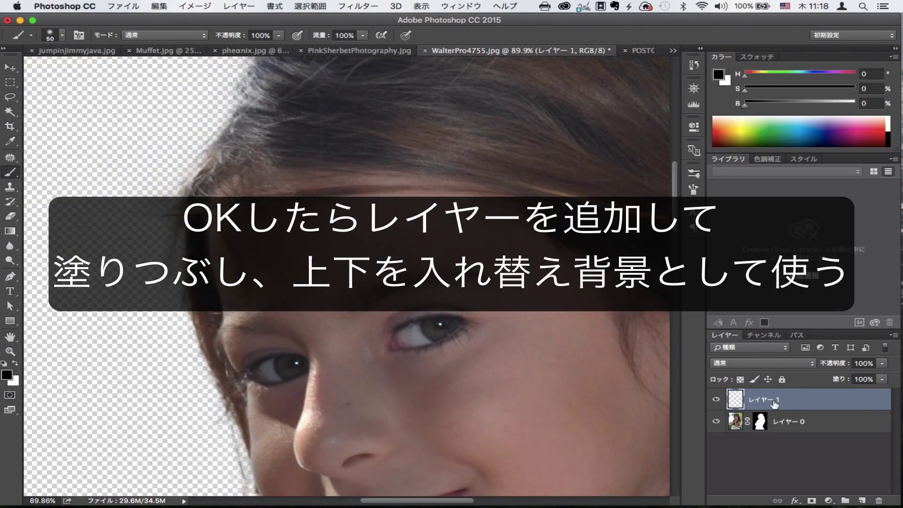
{"action": "key", "text": "alt+BackSpace"}
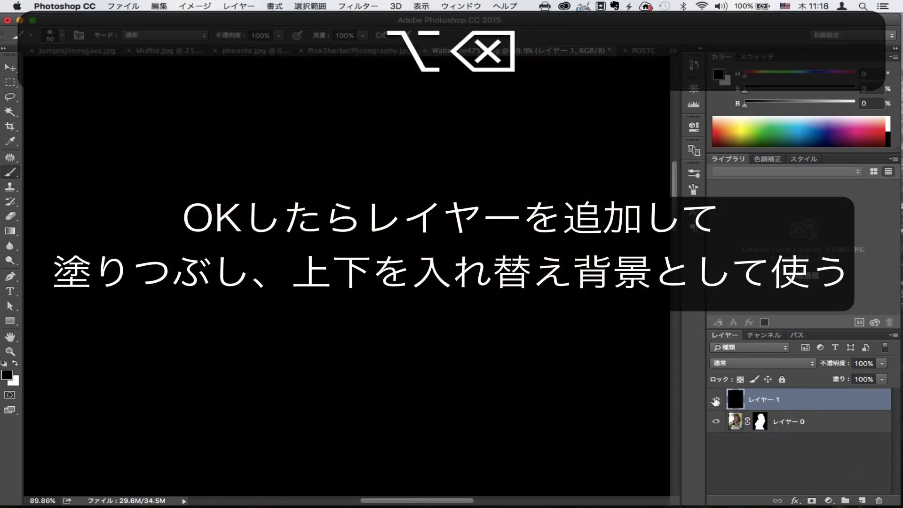
{"action": "left_click_drag", "start_coordinate": [784, 405], "coordinate": [784, 439]}
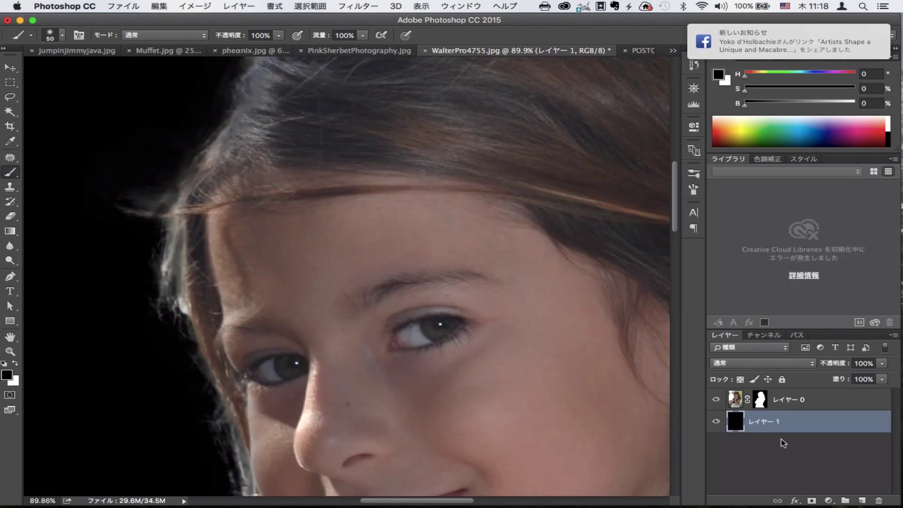
- Target Layer 0's mask and set the brush opacity to 23%
{"action": "left_click", "coordinate": [737, 406]}
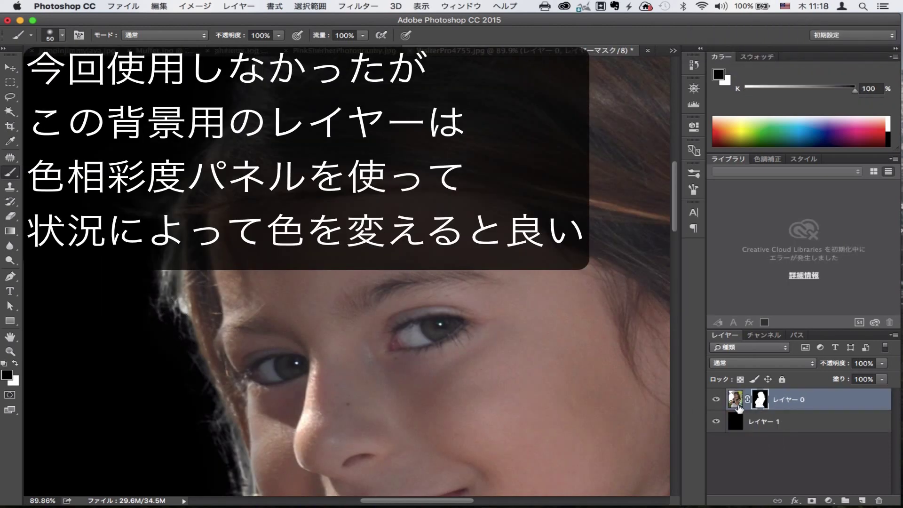
{"action": "left_click", "coordinate": [279, 36]}
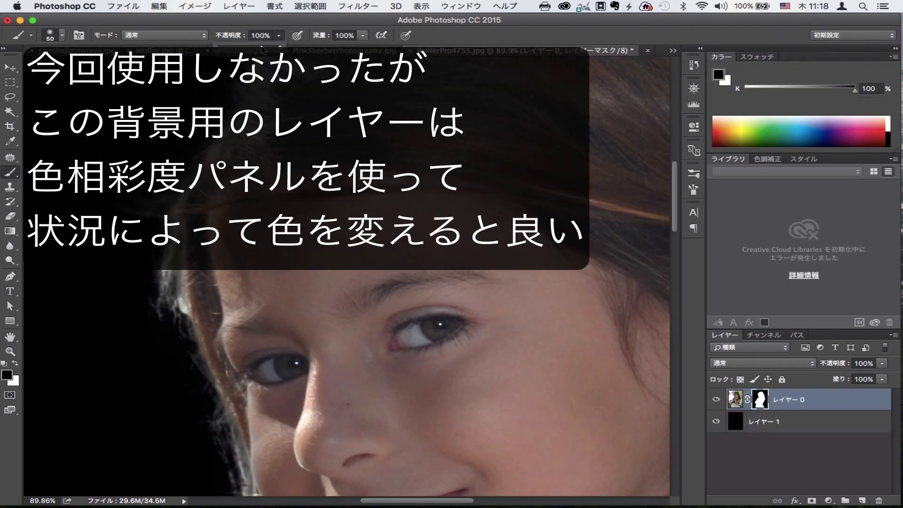
{"action": "left_click", "coordinate": [232, 49]}
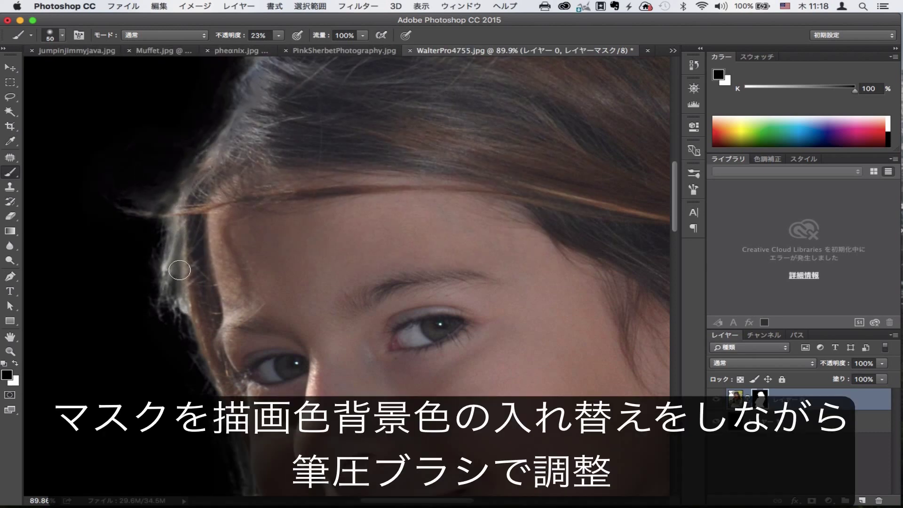
- Paint black along the bright left hair fringe, resizing the brush between 25 and 45
{"action": "left_click_drag", "start_coordinate": [179, 270], "coordinate": [154, 285]}
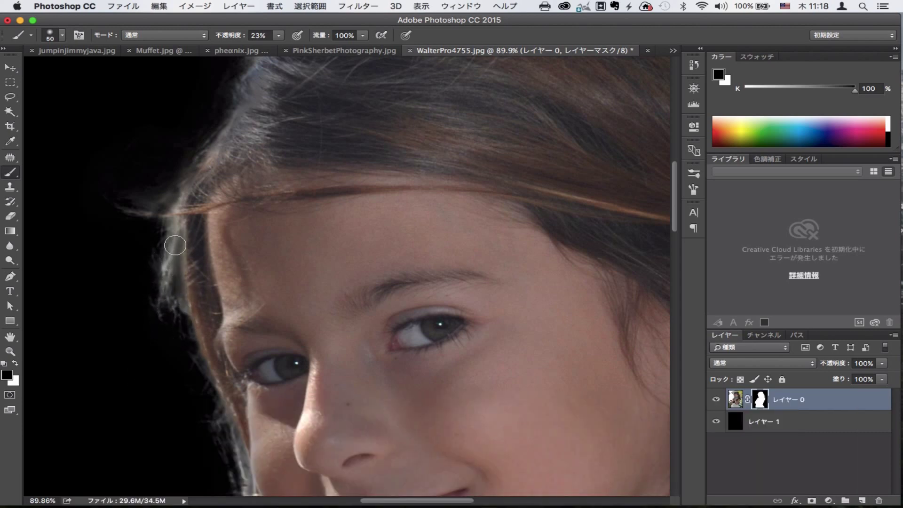
{"action": "key", "text": "bracketleft"}
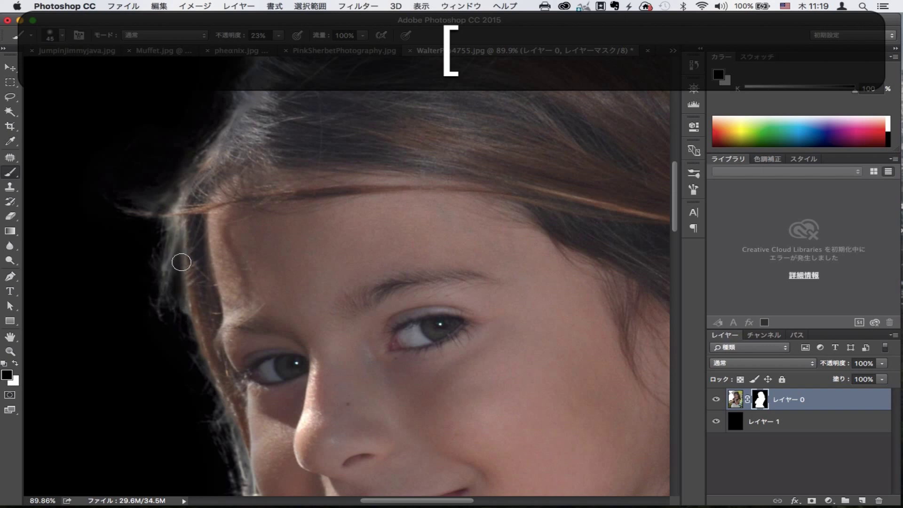
{"action": "key", "text": "bracketleft"}
{"action": "key", "text": "bracketleft"}
{"action": "key", "text": "bracketleft"}
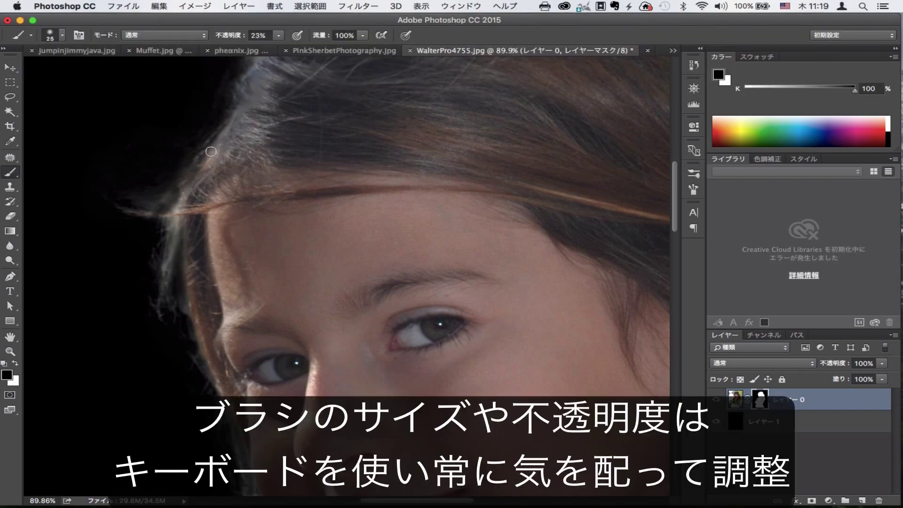
{"action": "mouse_move", "coordinate": [211, 152]}
{"action": "left_mouse_down"}
{"action": "mouse_move", "coordinate": [179, 175]}
{"action": "mouse_move", "coordinate": [151, 225]}
{"action": "left_mouse_up"}
{"action": "key", "text": "bracketright"}
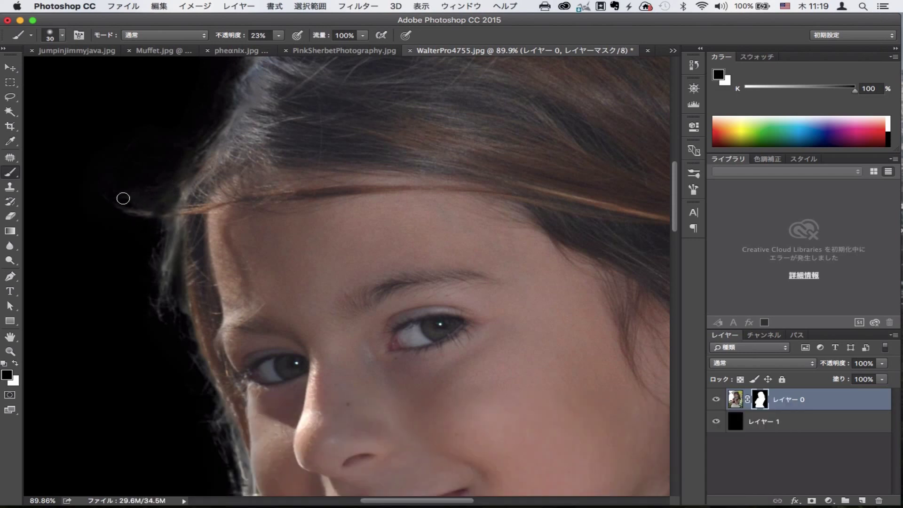
{"action": "key", "text": "bracketright"}
{"action": "key", "text": "bracketright"}
{"action": "key", "text": "bracketright"}
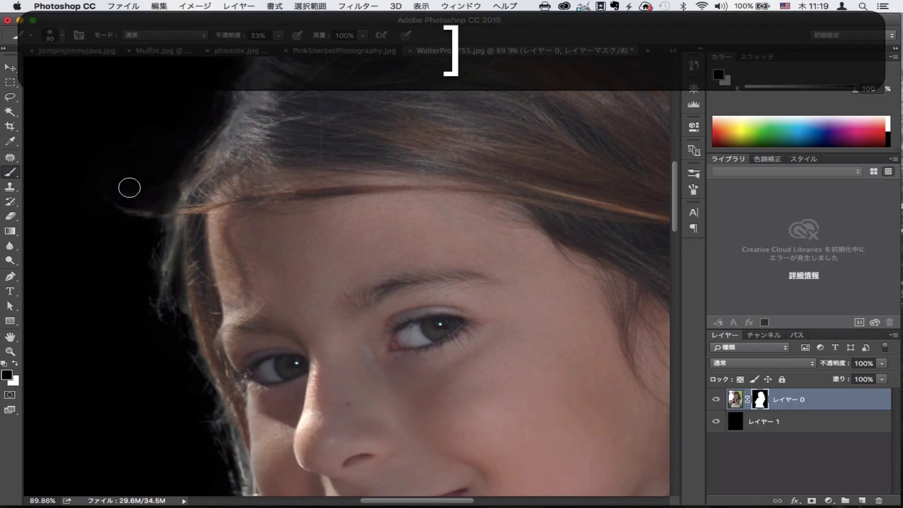
- At 50% opacity, darken the hair edge beside her temple and down the left side
{"action": "key", "text": "5"}
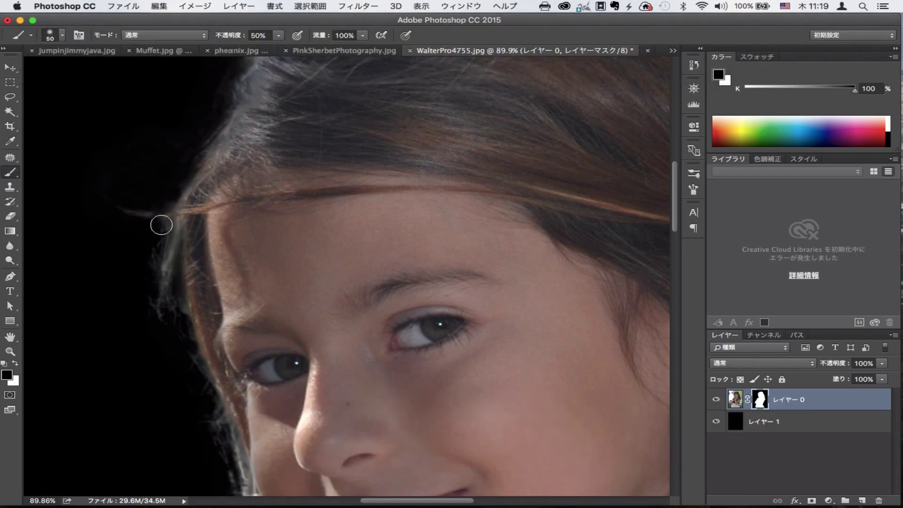
{"action": "mouse_move", "coordinate": [161, 225]}
{"action": "left_mouse_down"}
{"action": "mouse_move", "coordinate": [179, 317]}
{"action": "mouse_move", "coordinate": [222, 423]}
{"action": "left_mouse_up"}
{"action": "scroll", "coordinate": [214, 343], "scroll_direction": "down", "scroll_amount": 5}
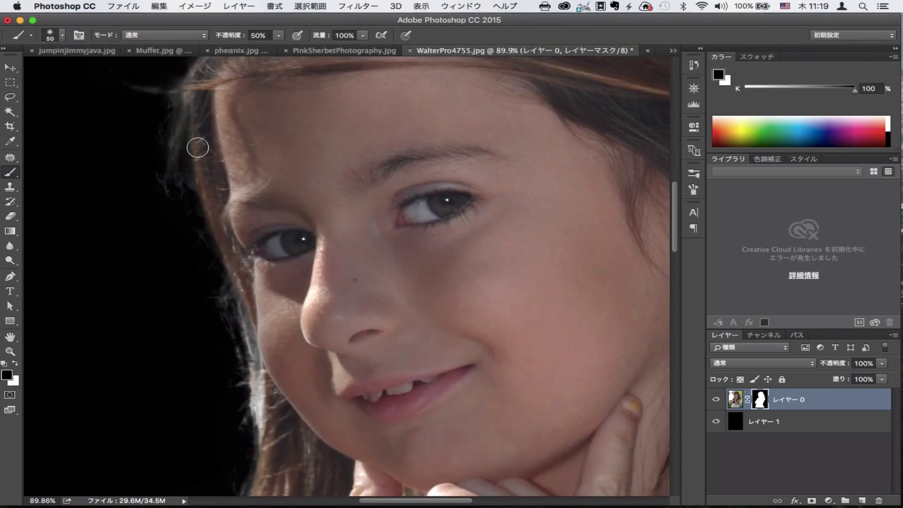
{"action": "mouse_move", "coordinate": [198, 148]}
{"action": "left_mouse_down"}
{"action": "mouse_move", "coordinate": [237, 380]}
{"action": "mouse_move", "coordinate": [258, 413]}
{"action": "mouse_move", "coordinate": [226, 346]}
{"action": "mouse_move", "coordinate": [258, 397]}
{"action": "mouse_move", "coordinate": [259, 367]}
{"action": "mouse_move", "coordinate": [258, 383]}
{"action": "left_mouse_up"}
{"action": "scroll", "coordinate": [272, 252], "scroll_direction": "down", "scroll_amount": 5}
{"action": "scroll", "coordinate": [272, 253], "scroll_direction": "left", "scroll_amount": 2}
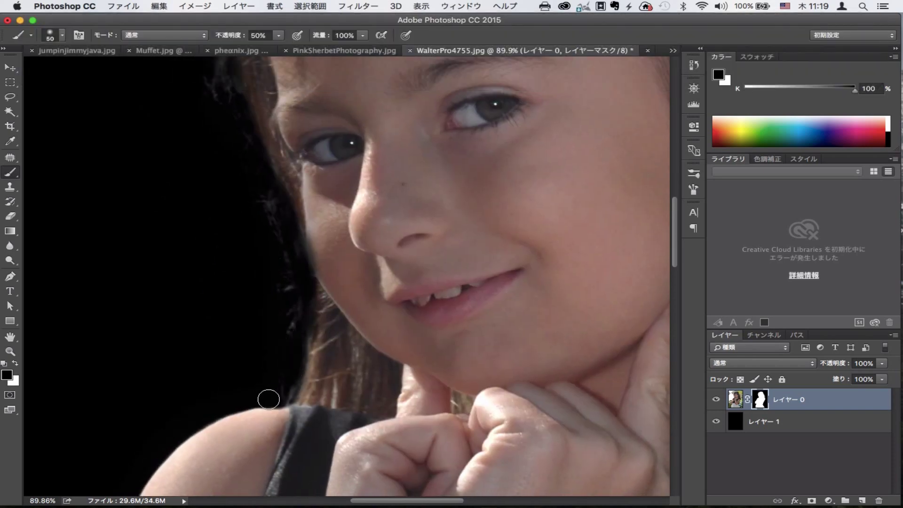
{"action": "key", "text": "bracketleft"}
{"action": "key", "text": "bracketleft"}
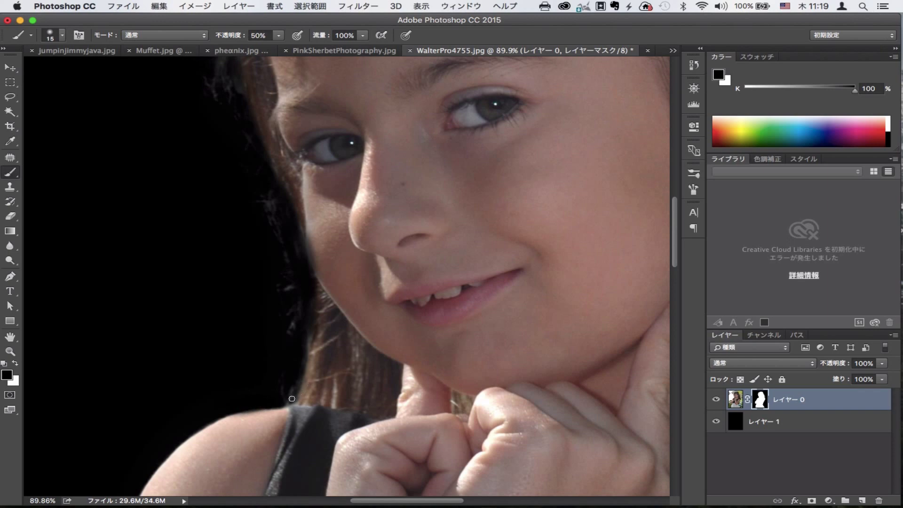
{"action": "key", "text": "bracketright"}
{"action": "key", "text": "bracketright"}
- Switch the mask brush to white at 100% opacity and shrink it to 20 px
{"action": "scroll", "coordinate": [284, 242], "scroll_direction": "up", "scroll_amount": 5}
{"action": "key", "text": "bracketright"}
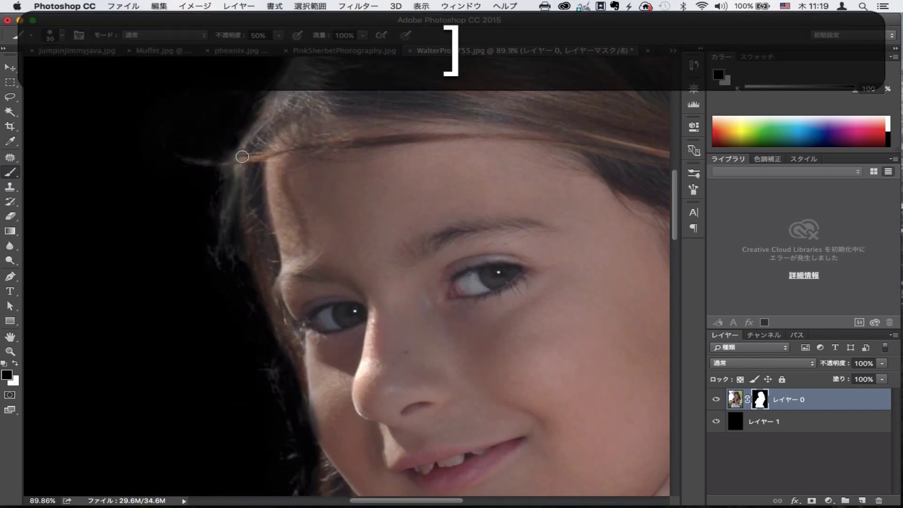
{"action": "key", "text": "bracketright"}
{"action": "key", "text": "bracketright"}
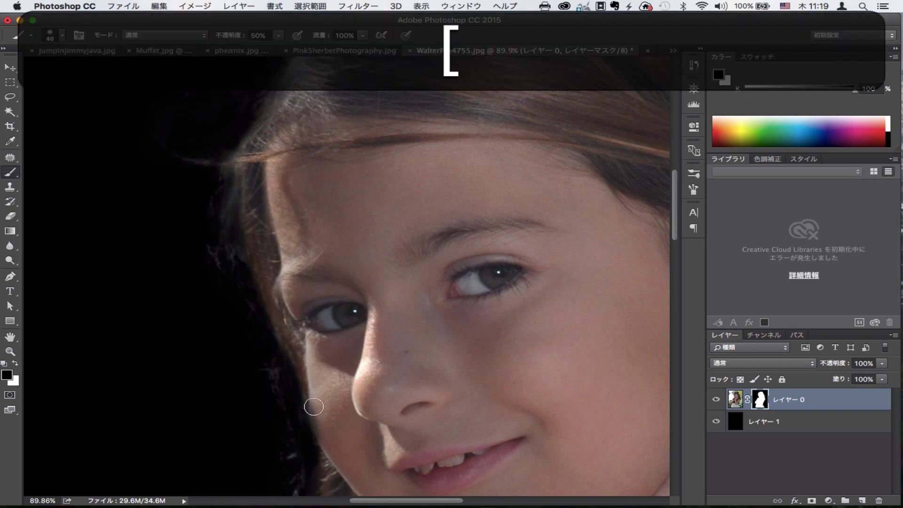
{"action": "key", "text": "bracketleft"}
{"action": "key", "text": "bracketleft"}
{"action": "key", "text": "bracketleft"}
{"action": "key", "text": "alt"}
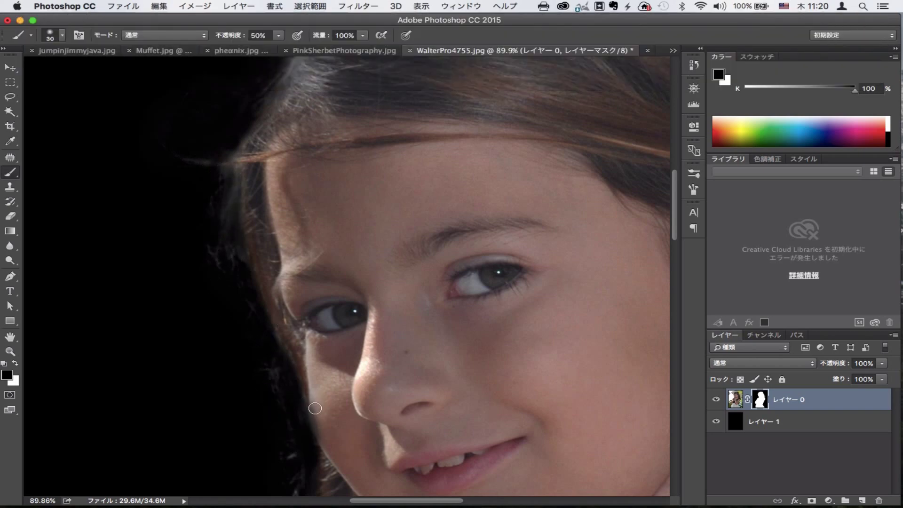
{"action": "key", "text": "shift"}
{"action": "key", "text": "x"}
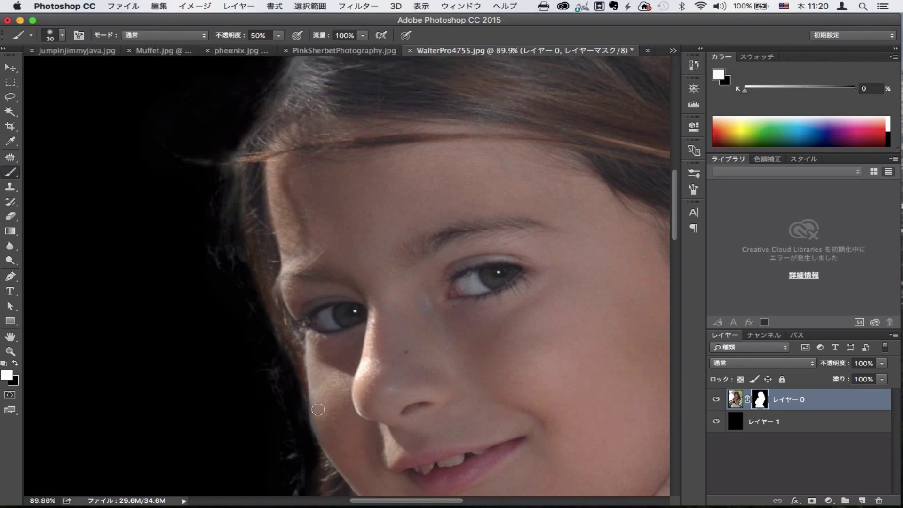
{"action": "key", "text": "x"}
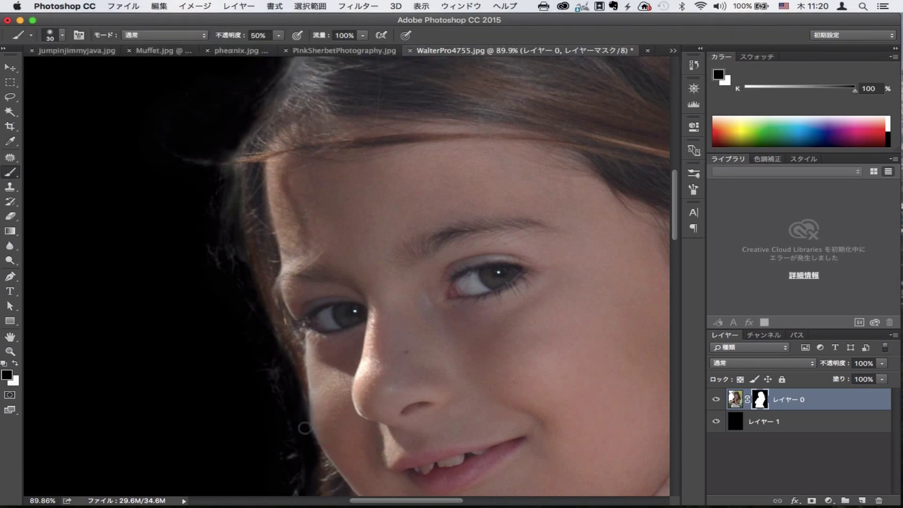
{"action": "key", "text": "0"}
{"action": "key", "text": "x"}
{"action": "key", "text": "bracketright"}
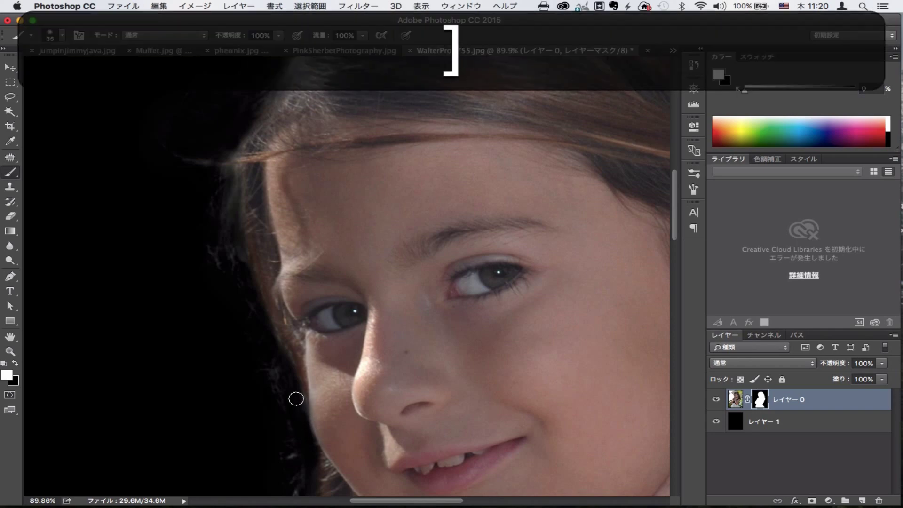
{"action": "key", "text": "bracketleft"}
{"action": "key", "text": "bracketleft"}
- Restore a thin stray hair strand beside her left cheek with a fine white brush
{"action": "left_click_drag", "start_coordinate": [246, 246], "coordinate": [268, 329]}
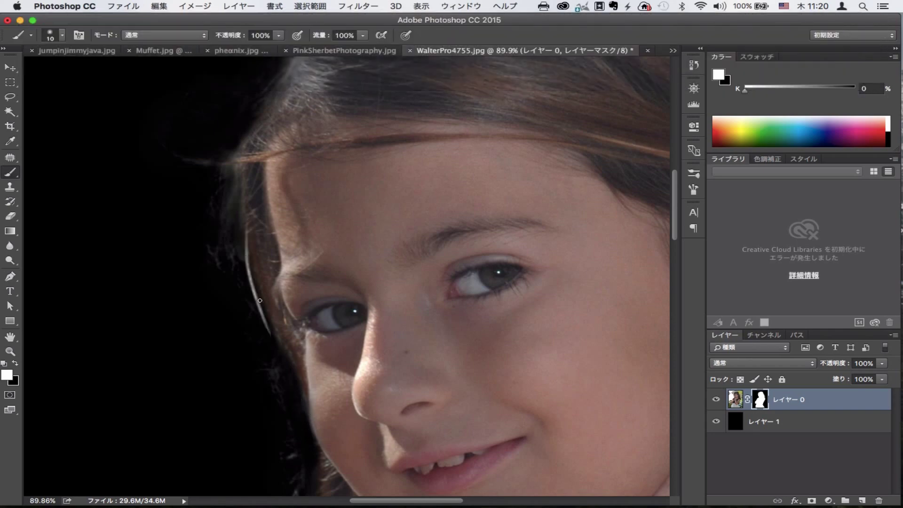
{"action": "key", "text": "super+z"}
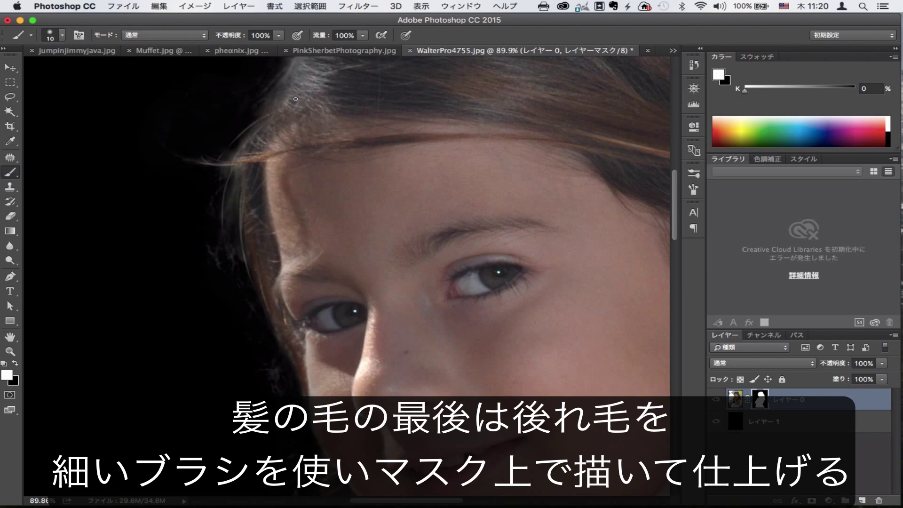
{"action": "left_click_drag", "start_coordinate": [261, 319], "coordinate": [275, 374]}
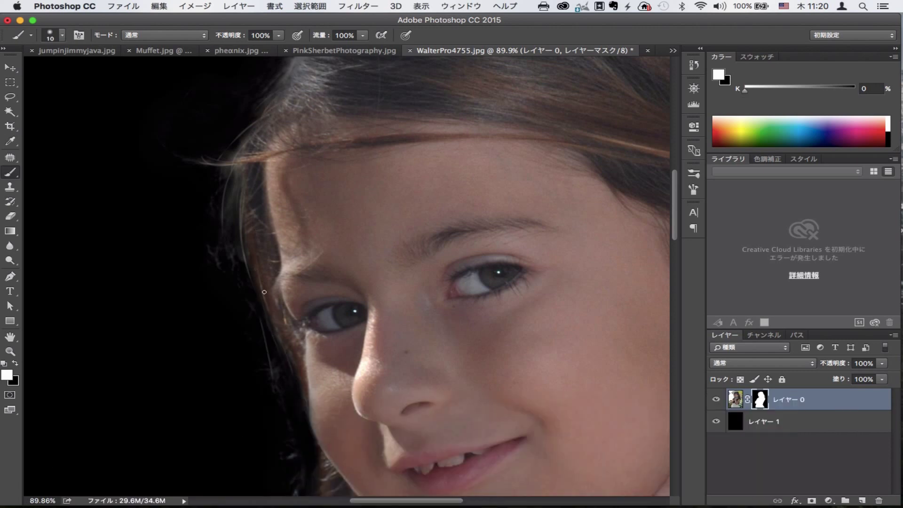
{"action": "left_click_drag", "start_coordinate": [317, 433], "coordinate": [344, 277]}
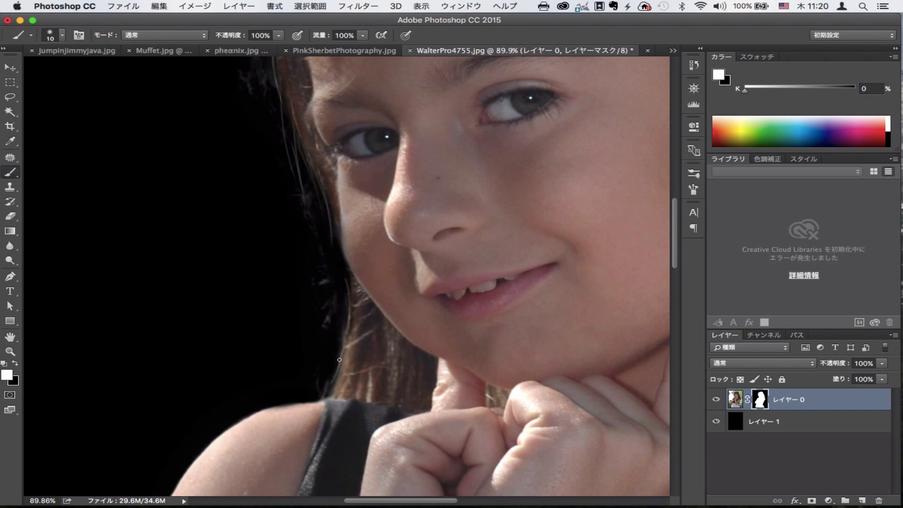
{"action": "key", "text": "x"}
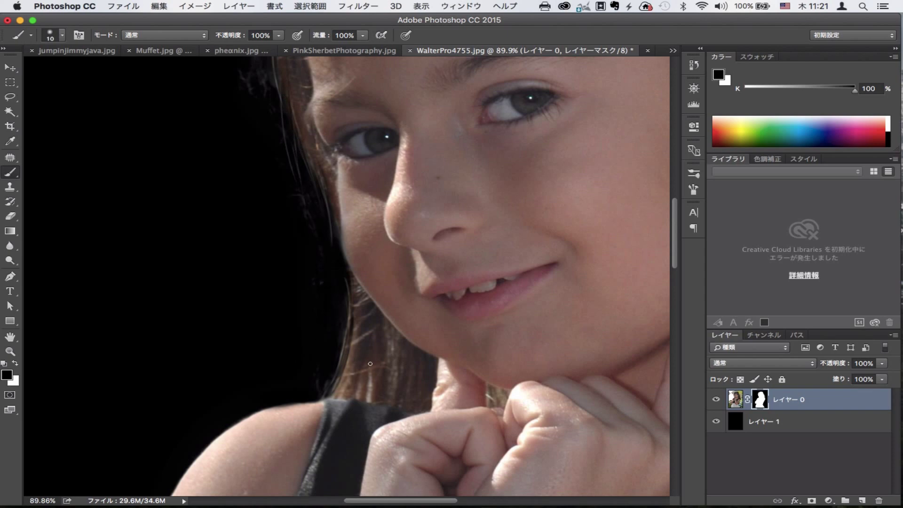
{"action": "scroll", "coordinate": [338, 311], "scroll_direction": "up", "scroll_amount": 5}
{"action": "scroll", "coordinate": [307, 216], "scroll_direction": "up", "scroll_amount": 3}
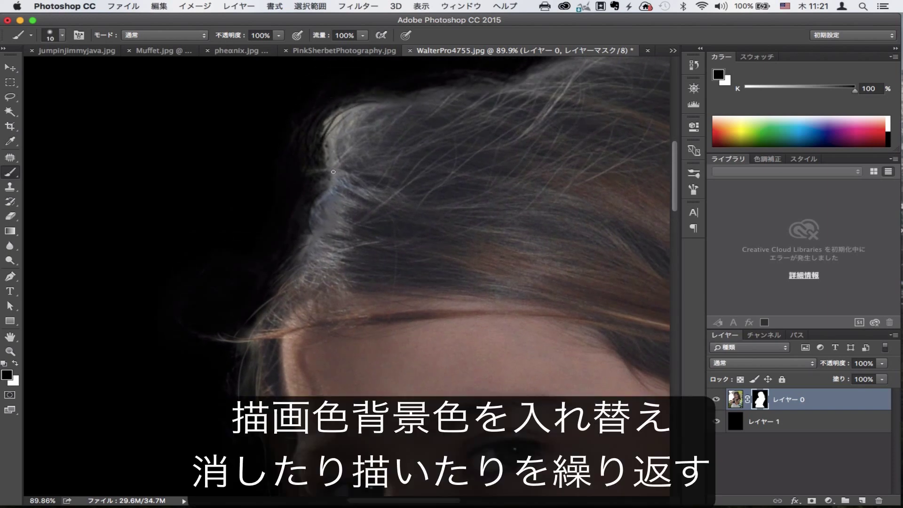
- Move to the top of her hair and reveal faint strands along the hairline in white
{"action": "mouse_move", "coordinate": [334, 175]}
{"action": "left_mouse_down"}
{"action": "mouse_move", "coordinate": [334, 118]}
{"action": "mouse_move", "coordinate": [322, 160]}
{"action": "left_mouse_up"}
{"action": "key", "text": "x"}
{"action": "key", "text": "x"}
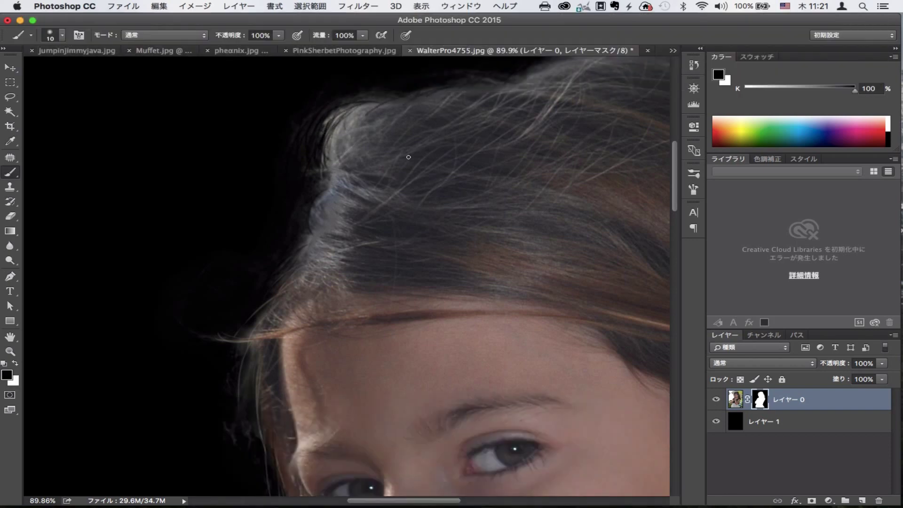
{"action": "key", "text": "x"}
{"action": "left_click_drag", "start_coordinate": [456, 141], "coordinate": [356, 261]}
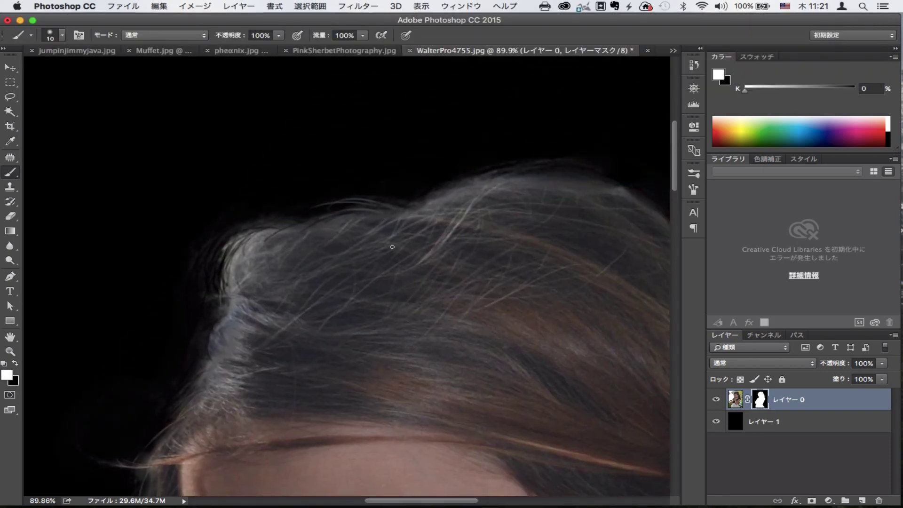
{"action": "left_click_drag", "start_coordinate": [391, 198], "coordinate": [359, 203]}
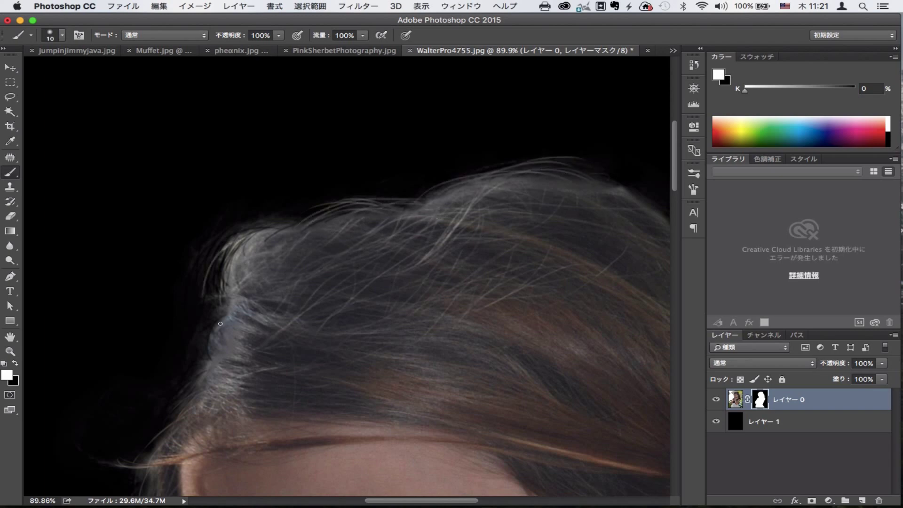
- Touch up crown strands with a 9 px brush at 80% opacity, then lower it to 50%
{"action": "key", "text": "bracketleft"}
{"action": "key", "text": "8"}
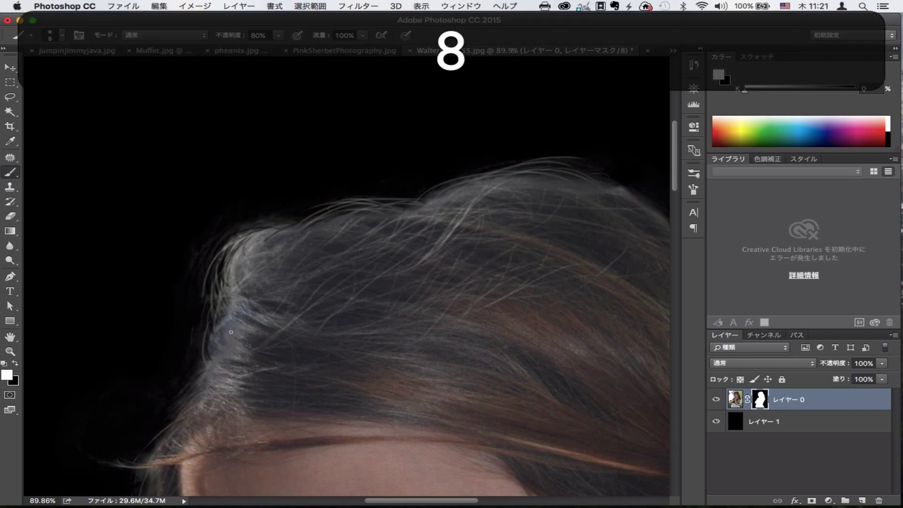
{"action": "key", "text": "x"}
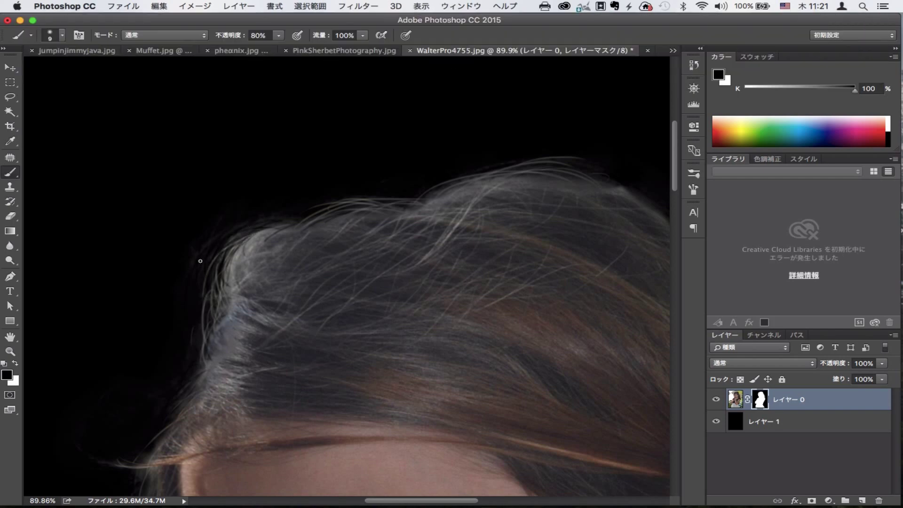
{"action": "key", "text": "bracketright"}
{"action": "key", "text": "bracketright"}
{"action": "key", "text": "bracketright"}
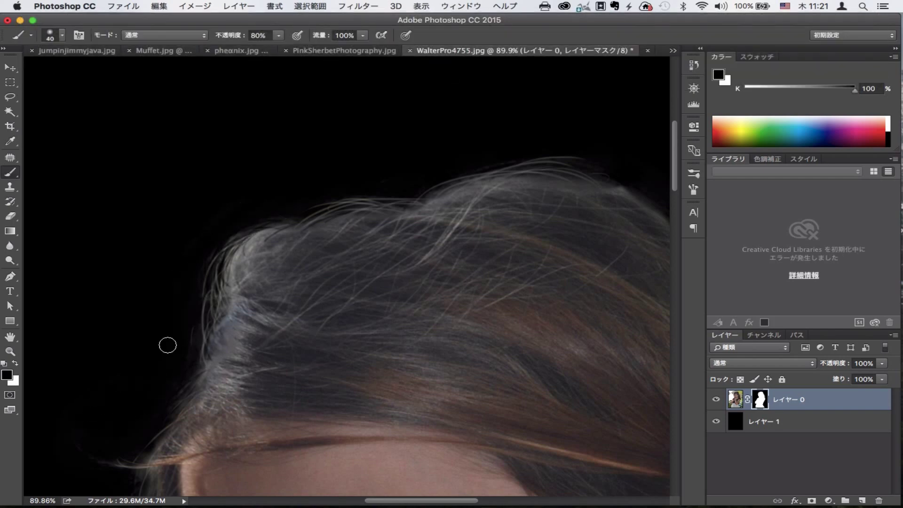
{"action": "key", "text": "bracketleft"}
{"action": "key", "text": "bracketleft"}
{"action": "key", "text": "bracketleft"}
{"action": "key", "text": "x"}
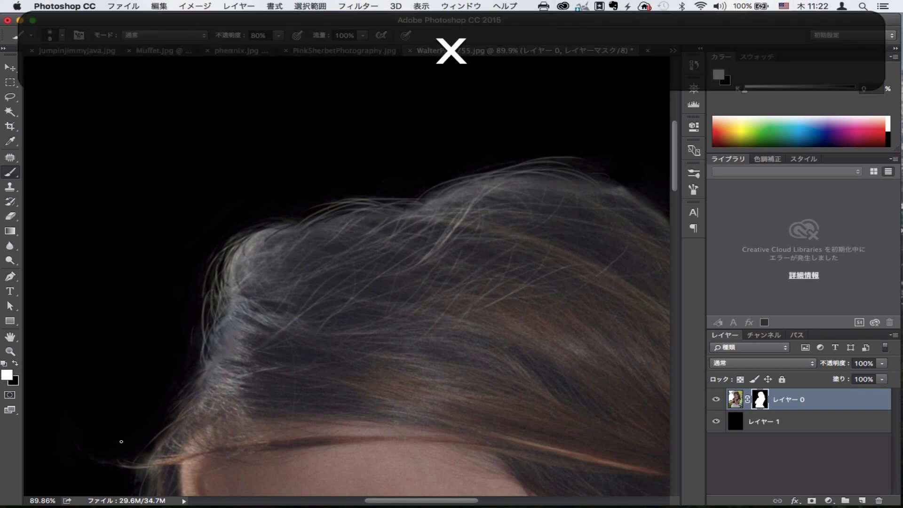
{"action": "left_click_drag", "start_coordinate": [78, 437], "coordinate": [138, 459]}
{"action": "key", "text": "ctrl+z"}
{"action": "key", "text": "5"}
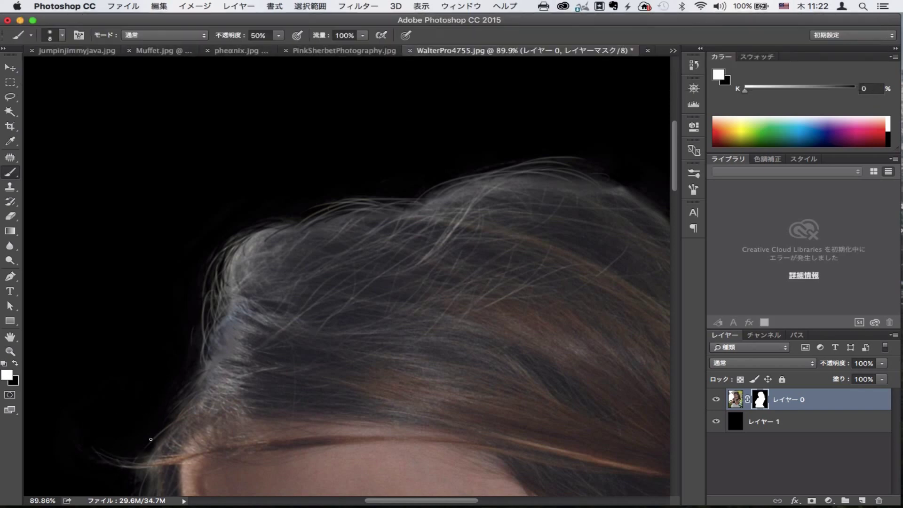
{"action": "scroll", "coordinate": [316, 244], "scroll_direction": "right", "scroll_amount": 10}
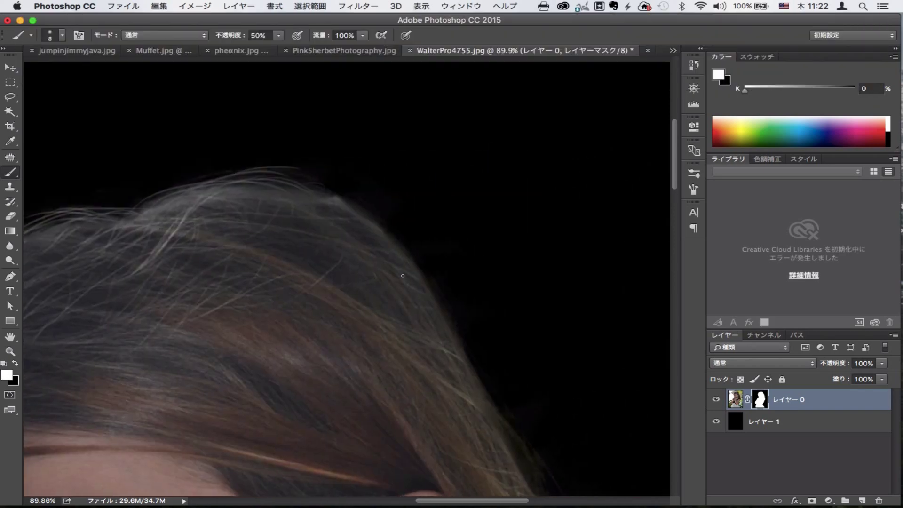
- Reveal fine strands along the right hair edge, then paint black with a 40 px brush
{"action": "left_click_drag", "start_coordinate": [439, 295], "coordinate": [460, 378]}
{"action": "key", "text": "x"}
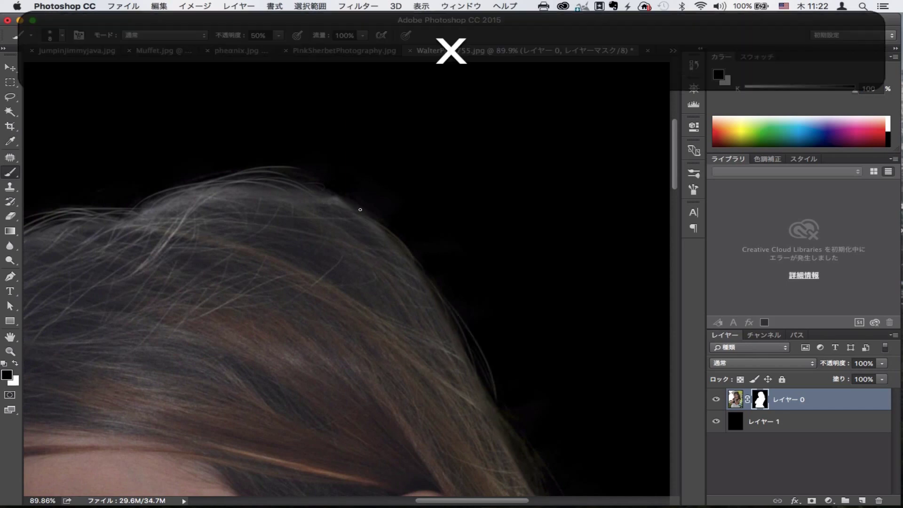
{"action": "left_click_drag", "start_coordinate": [499, 412], "coordinate": [414, 298]}
{"action": "key", "text": "bracketright"}
{"action": "key", "text": "bracketright"}
{"action": "key", "text": "bracketright"}
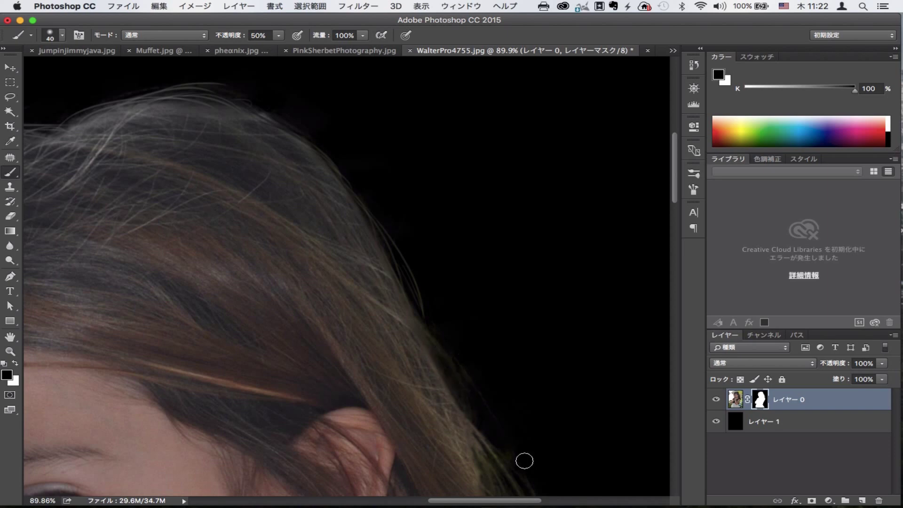
{"action": "scroll", "coordinate": [524, 461], "scroll_direction": "down", "scroll_amount": 5}
{"action": "scroll", "coordinate": [524, 461], "scroll_direction": "right", "scroll_amount": 5}
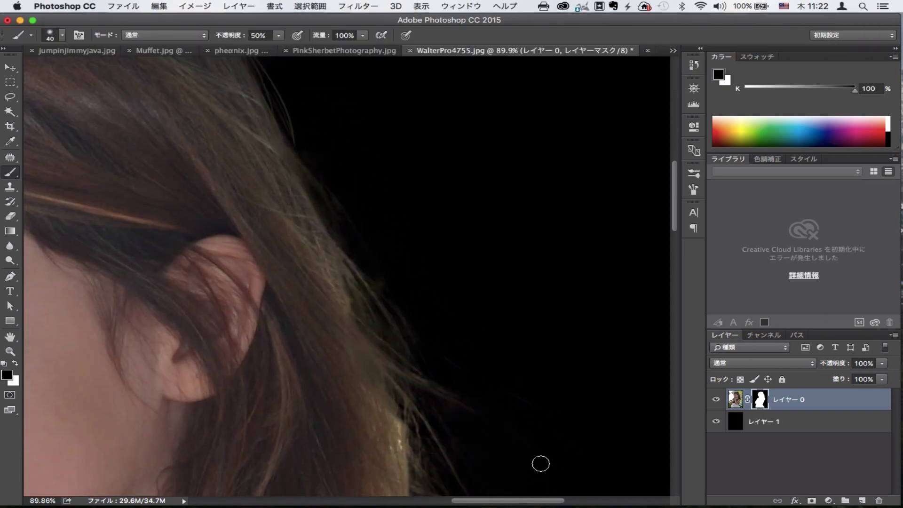
- Paint black with a small brush along the hair edge below her ear
{"action": "key", "text": "x"}
{"action": "key", "text": "bracketleft"}
{"action": "key", "text": "bracketleft"}
{"action": "key", "text": "bracketleft"}
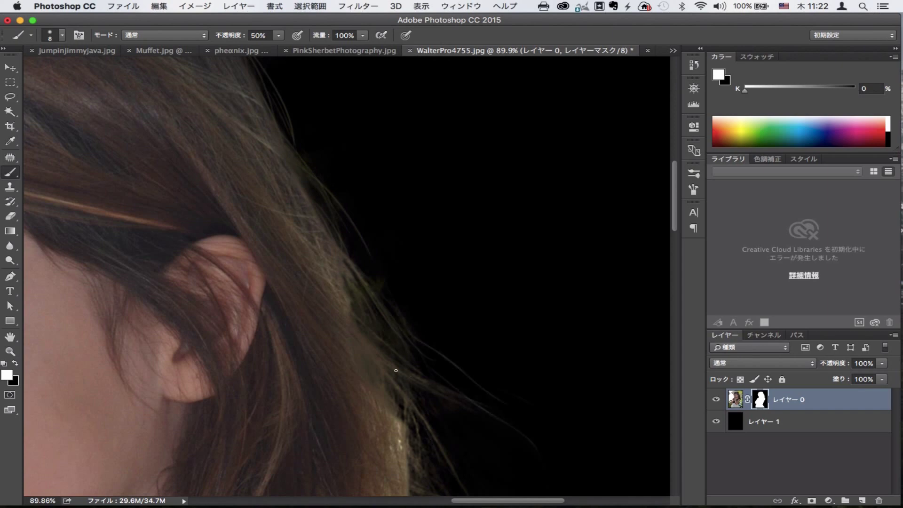
{"action": "scroll", "coordinate": [396, 370], "scroll_direction": "down", "scroll_amount": 3}
{"action": "scroll", "coordinate": [376, 283], "scroll_direction": "down", "scroll_amount": 2}
{"action": "key", "text": "x"}
{"action": "left_click_drag", "start_coordinate": [374, 297], "coordinate": [392, 266]}
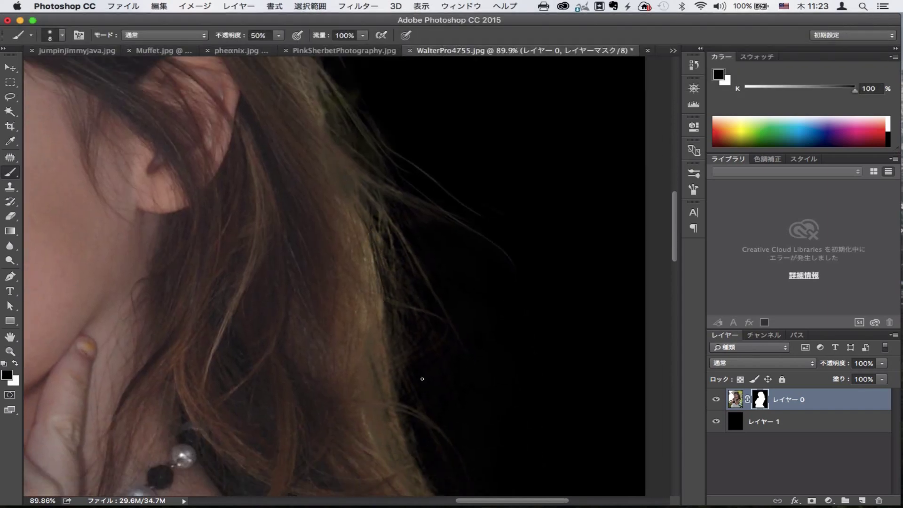
{"action": "left_click_drag", "start_coordinate": [390, 376], "coordinate": [384, 308]}
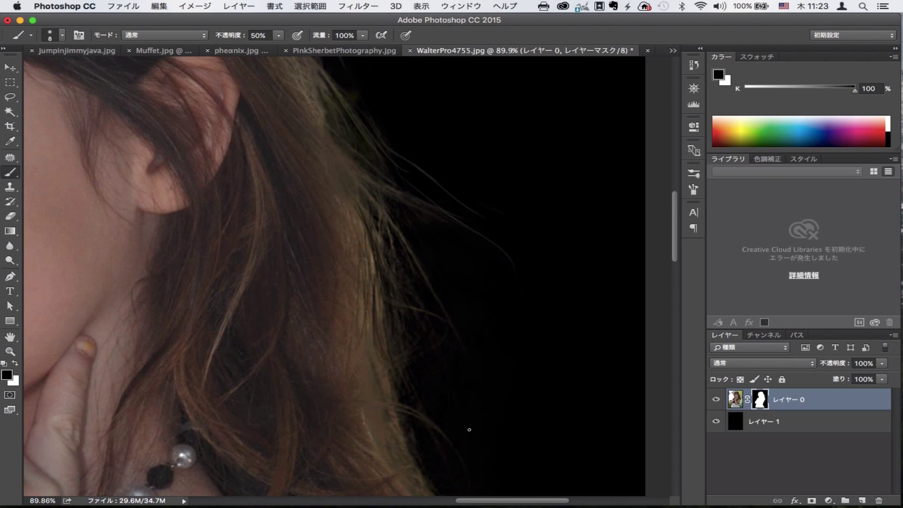
{"action": "key", "text": "bracketright"}
{"action": "key", "text": "bracketright"}
{"action": "key", "text": "bracketright"}
- Paint black over the greenish hair highlights falling over her shoulder
{"action": "scroll", "coordinate": [484, 407], "scroll_direction": "down", "scroll_amount": 5}
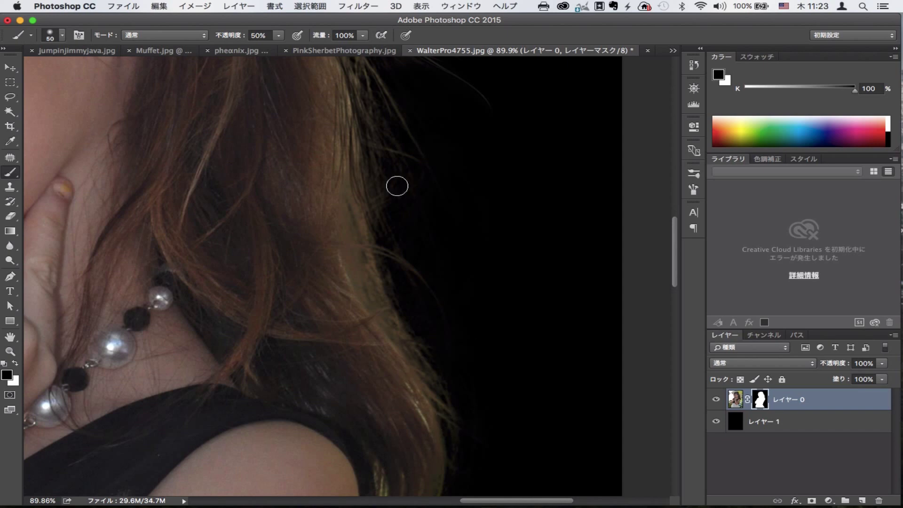
{"action": "key", "text": "bracketleft"}
{"action": "key", "text": "bracketleft"}
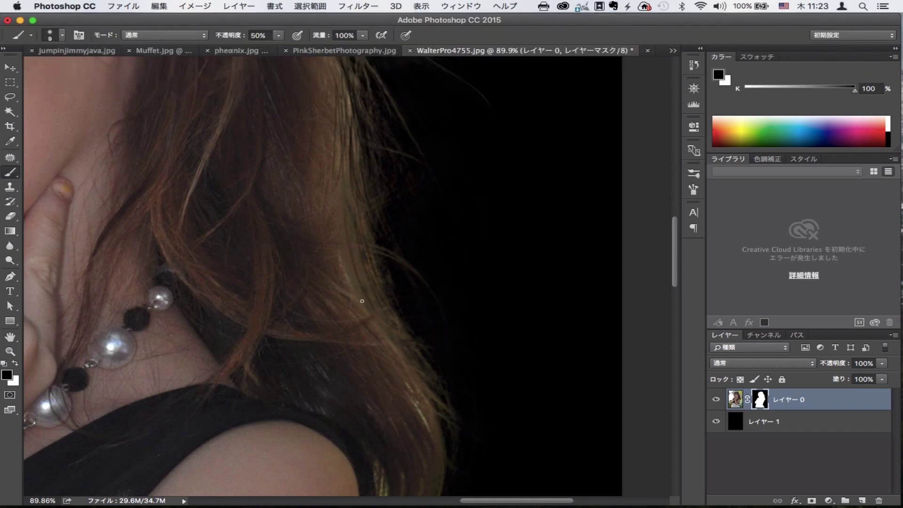
{"action": "scroll", "coordinate": [367, 282], "scroll_direction": "down", "scroll_amount": 5}
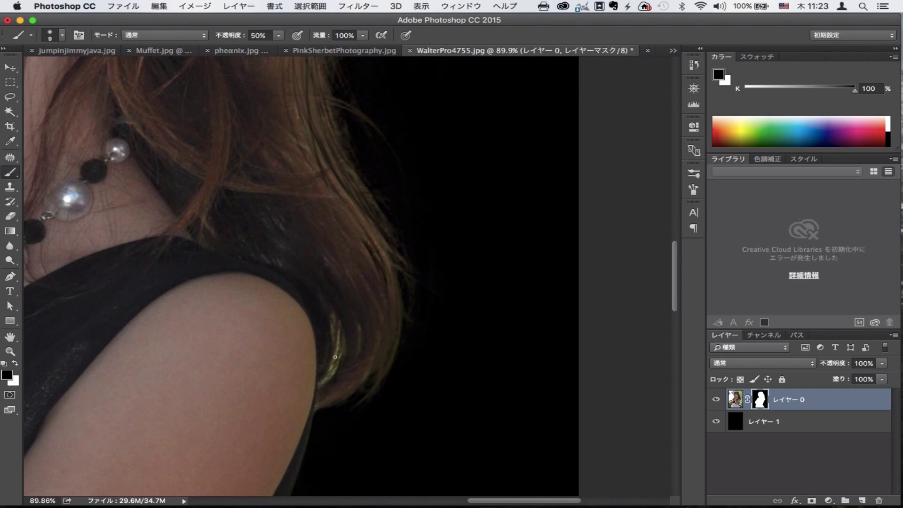
{"action": "left_click_drag", "start_coordinate": [335, 357], "coordinate": [337, 332]}
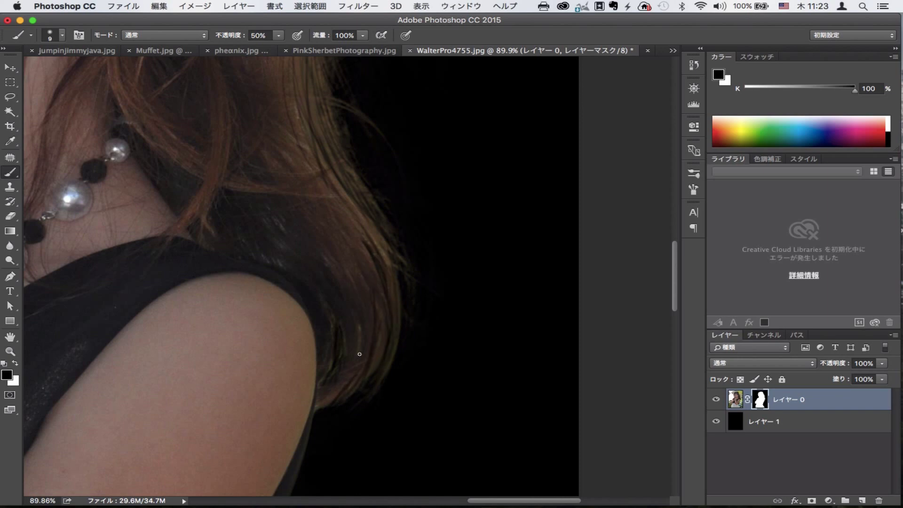
{"action": "left_click_drag", "start_coordinate": [351, 203], "coordinate": [389, 306]}
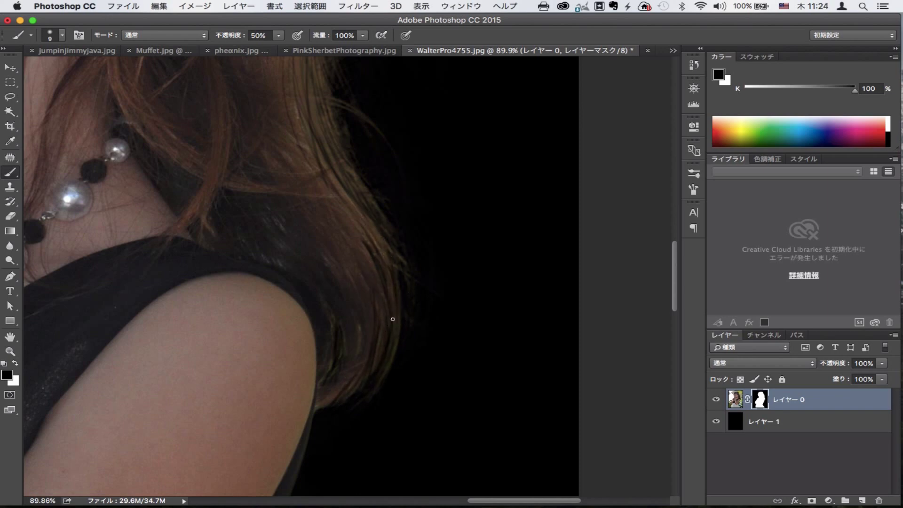
{"action": "key", "text": "bracketright"}
{"action": "key", "text": "bracketright"}
{"action": "key", "text": "bracketright"}
{"action": "key", "text": "bracketleft"}
{"action": "key", "text": "bracketleft"}
{"action": "key", "text": "bracketleft"}
{"action": "key", "text": "bracketleft"}
{"action": "key", "text": "bracketleft"}
{"action": "key", "text": "bracketleft"}
{"action": "key", "text": "x"}
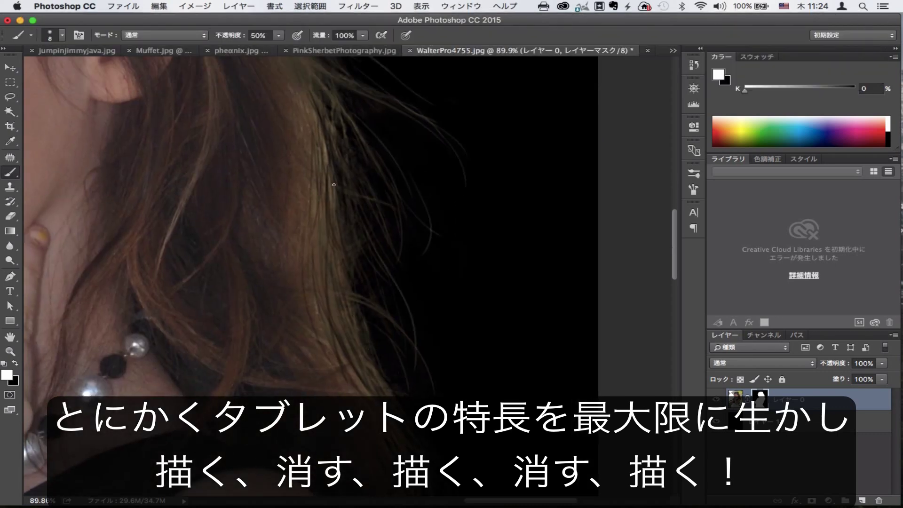
- Compare without the mask, then restore hair strands beside the neck and above the shoulder in white
{"action": "key", "text": "x"}
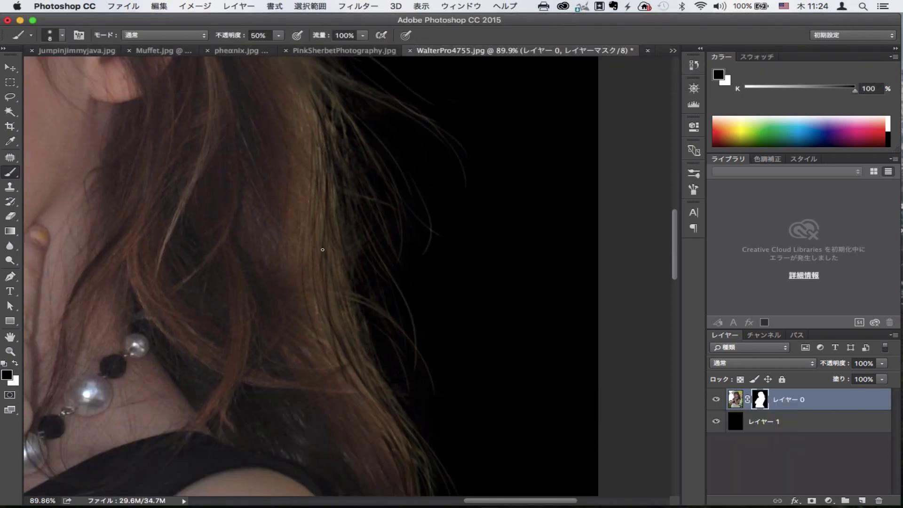
{"action": "key", "text": "x"}
{"action": "left_click", "coordinate": [759, 400], "text": "shift"}
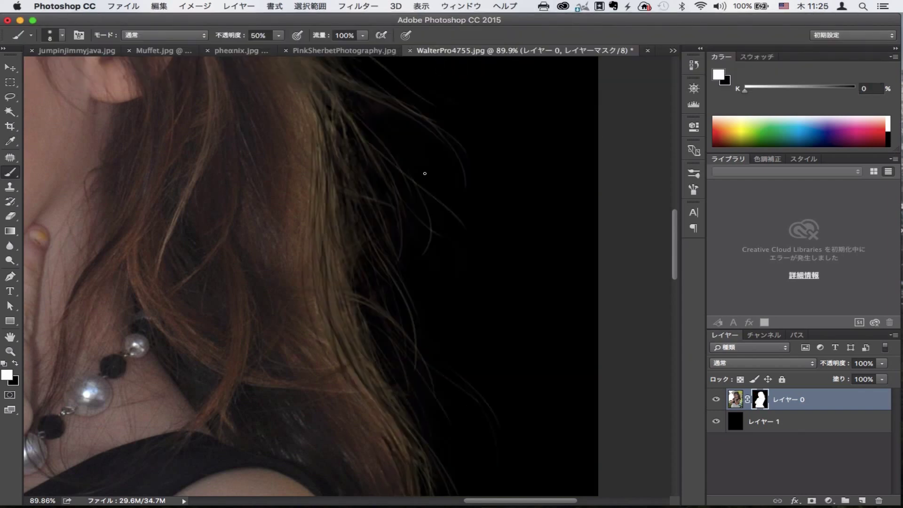
{"action": "left_click_drag", "start_coordinate": [411, 348], "coordinate": [376, 307]}
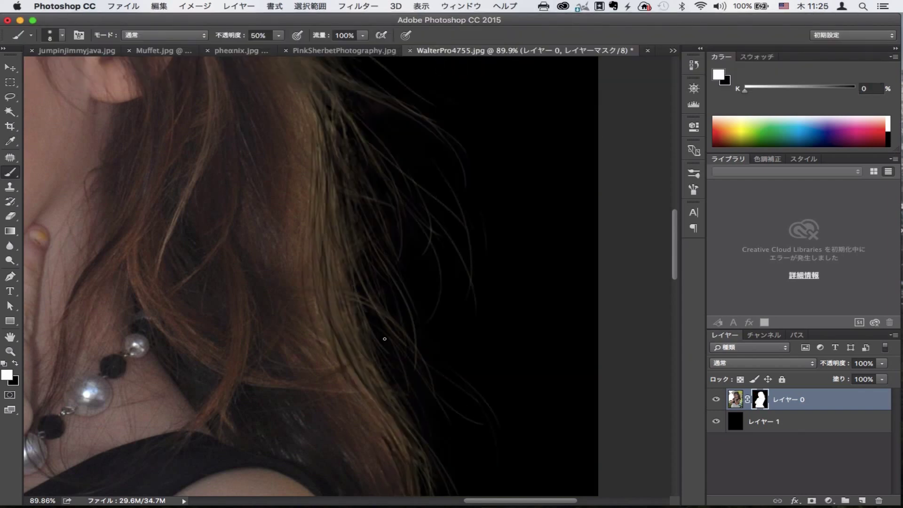
{"action": "left_click_drag", "start_coordinate": [384, 338], "coordinate": [415, 413]}
{"action": "scroll", "coordinate": [409, 330], "scroll_direction": "down", "scroll_amount": 5}
{"action": "left_click_drag", "start_coordinate": [405, 248], "coordinate": [392, 375]}
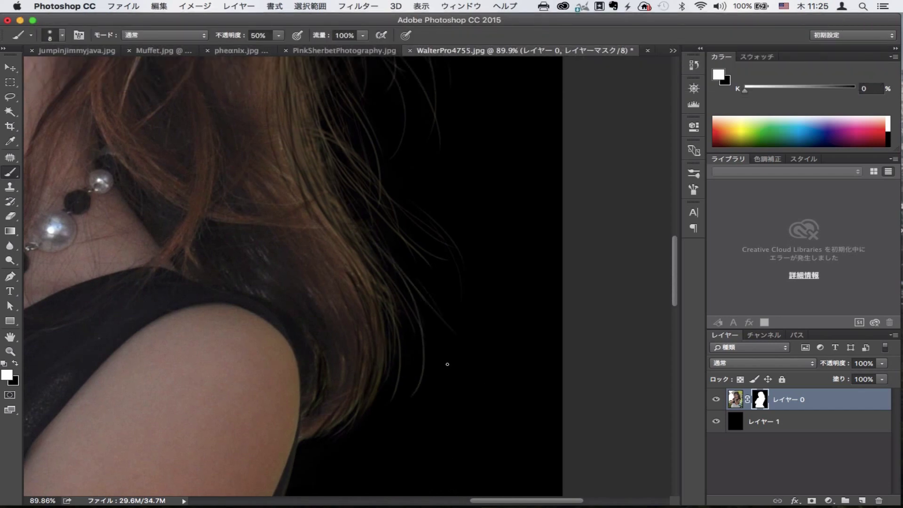
{"action": "left_click_drag", "start_coordinate": [435, 280], "coordinate": [347, 165]}
{"action": "left_click_drag", "start_coordinate": [376, 256], "coordinate": [370, 238]}
{"action": "key", "text": "x"}
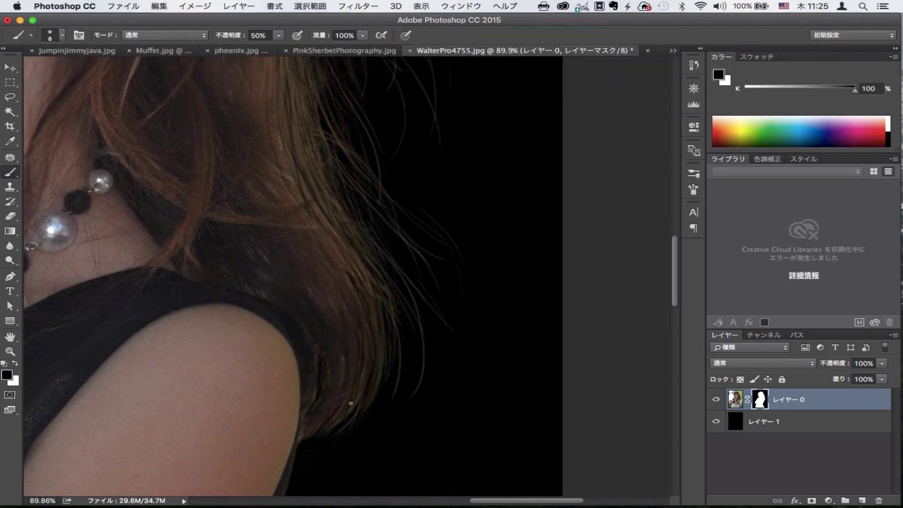
{"action": "key", "text": "x"}
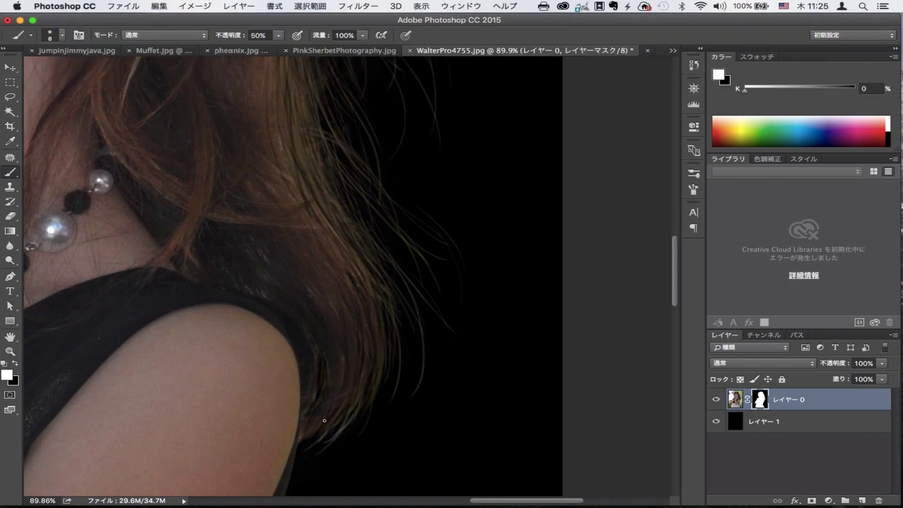
- Restore fine strands along the top and left edge of the hair in white
{"action": "scroll", "coordinate": [353, 439], "scroll_direction": "up", "scroll_amount": 10}
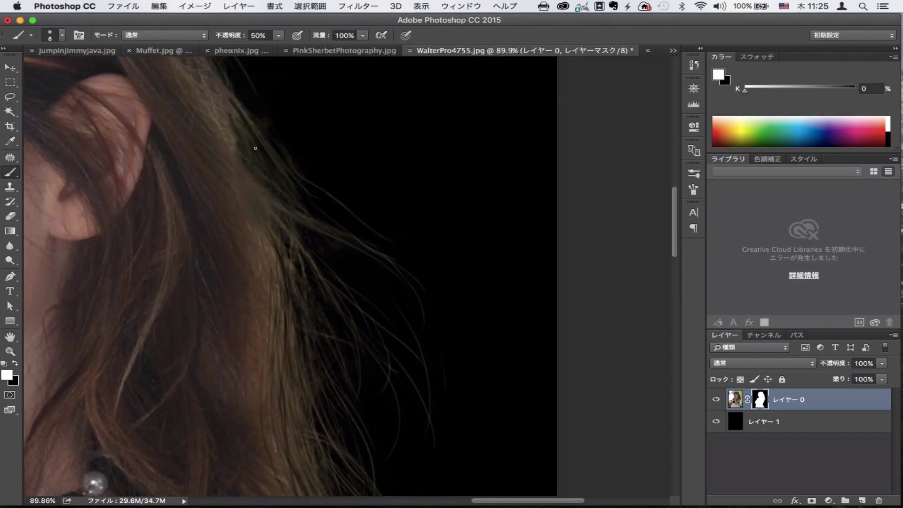
{"action": "left_click_drag", "start_coordinate": [256, 148], "coordinate": [319, 294]}
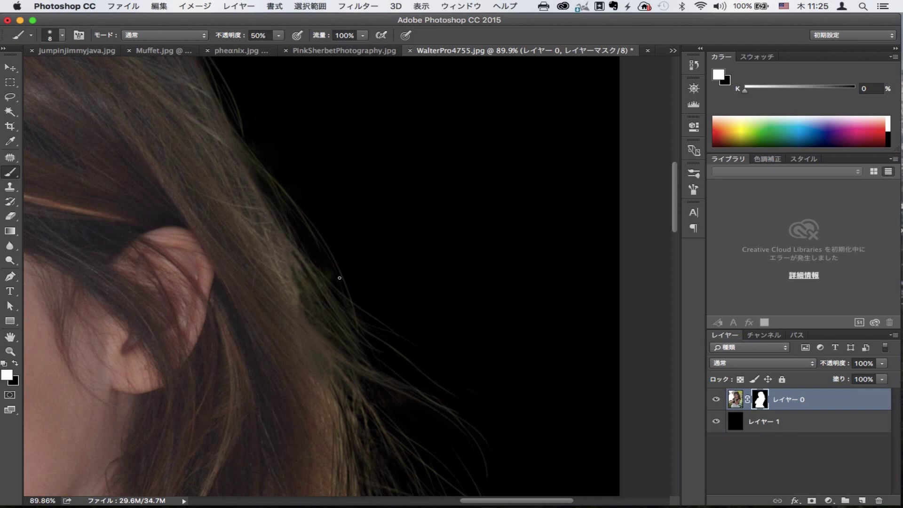
{"action": "scroll", "coordinate": [270, 223], "scroll_direction": "up", "scroll_amount": 5}
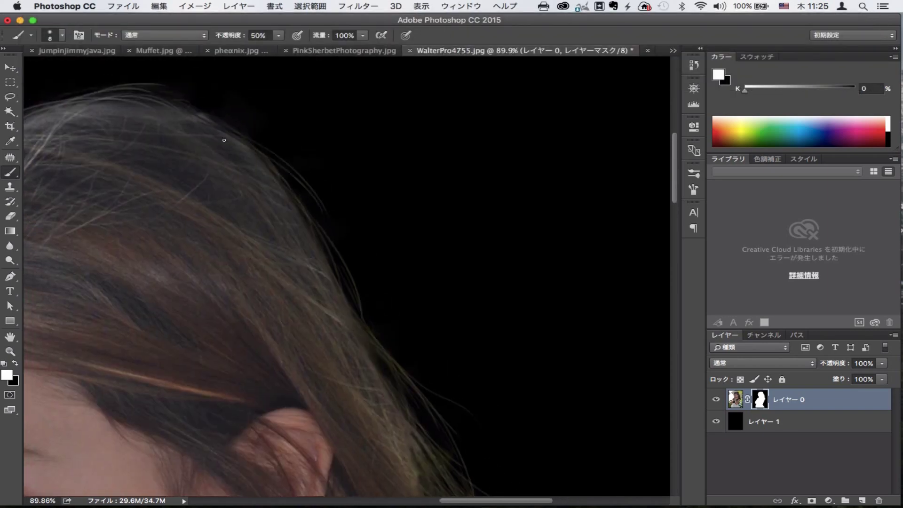
{"action": "scroll", "coordinate": [331, 255], "scroll_direction": "up", "scroll_amount": 5}
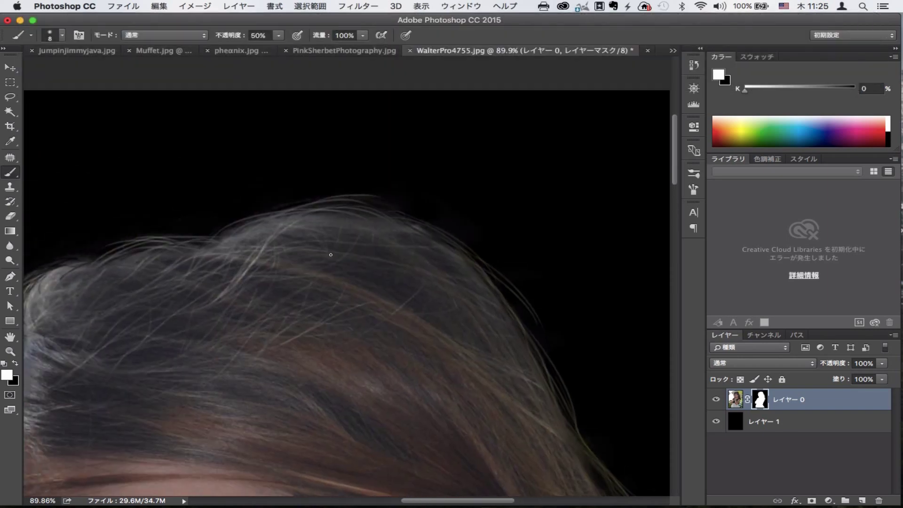
{"action": "left_click_drag", "start_coordinate": [354, 222], "coordinate": [494, 242]}
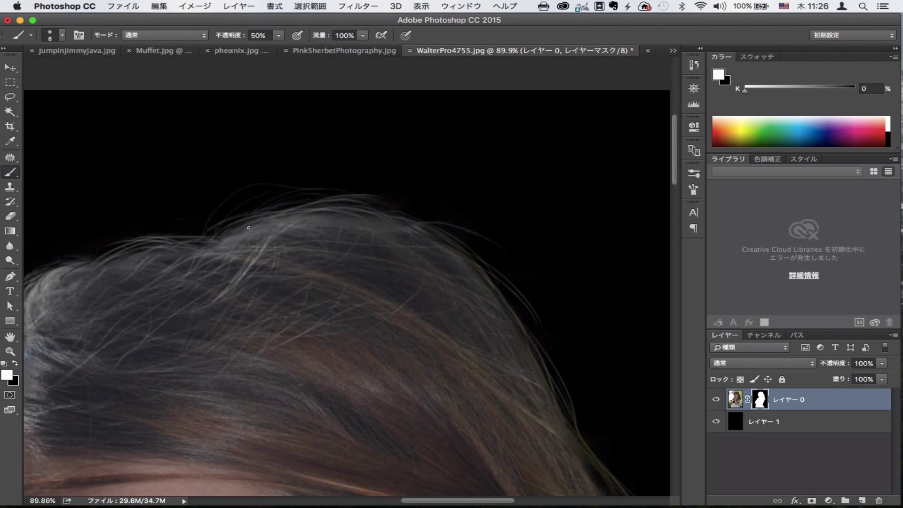
{"action": "scroll", "coordinate": [282, 273], "scroll_direction": "left", "scroll_amount": 5}
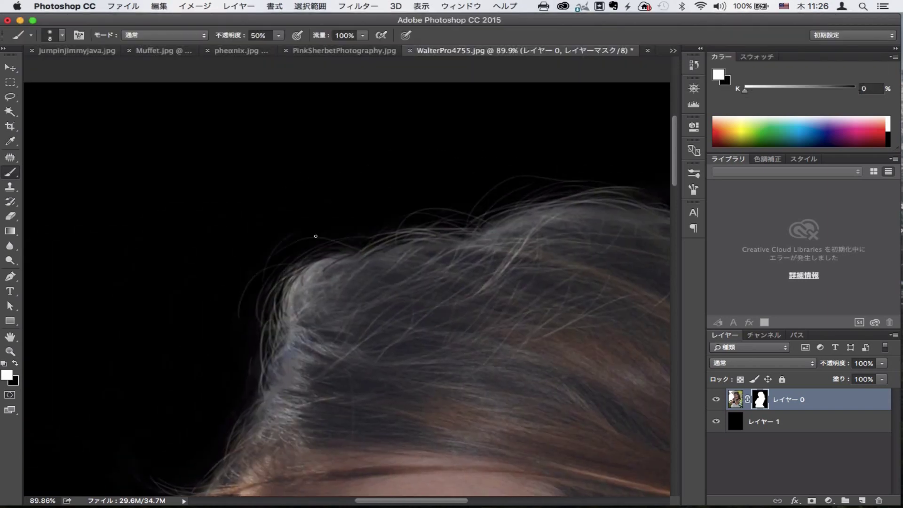
{"action": "left_click_drag", "start_coordinate": [316, 236], "coordinate": [259, 363]}
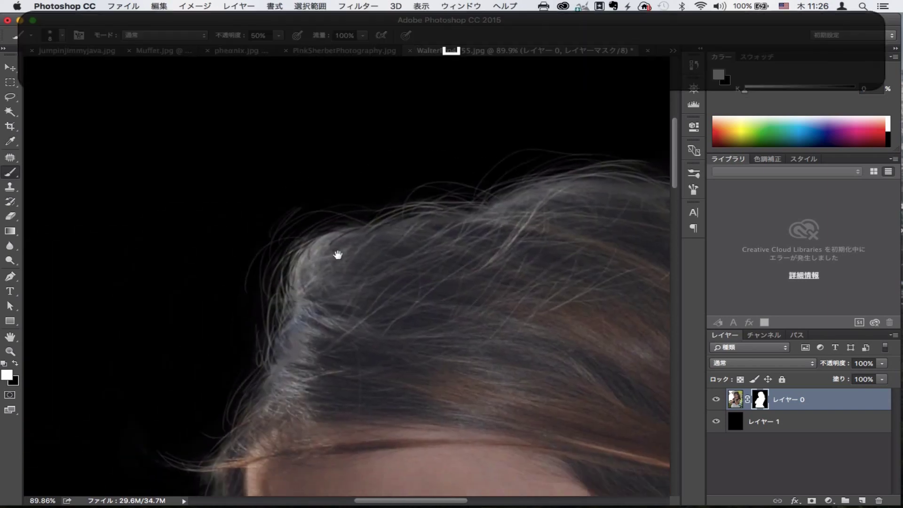
{"action": "left_click_drag", "start_coordinate": [236, 453], "coordinate": [327, 173]}
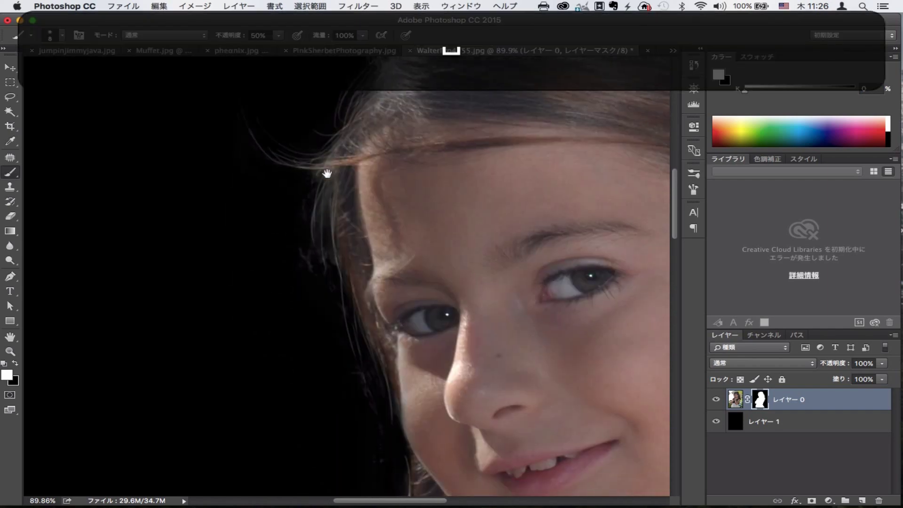
- Restore hair strands beside her cheek, neck and hairline, then zoom out to the whole girl
{"action": "left_click_drag", "start_coordinate": [345, 315], "coordinate": [369, 395]}
{"action": "left_click_drag", "start_coordinate": [336, 257], "coordinate": [376, 365]}
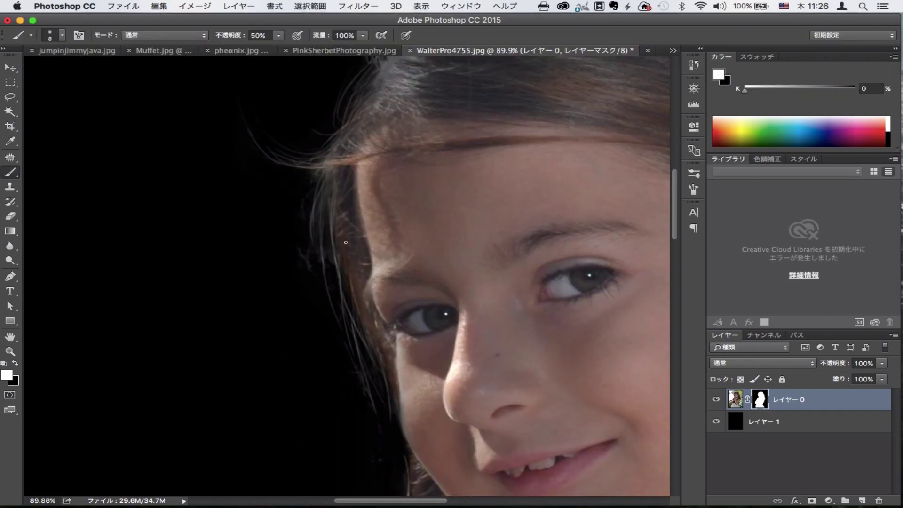
{"action": "left_click_drag", "start_coordinate": [341, 409], "coordinate": [308, 235]}
{"action": "mouse_move", "coordinate": [369, 289]}
{"action": "left_mouse_down"}
{"action": "mouse_move", "coordinate": [362, 248]}
{"action": "mouse_move", "coordinate": [350, 390]}
{"action": "mouse_move", "coordinate": [384, 289]}
{"action": "left_mouse_up"}
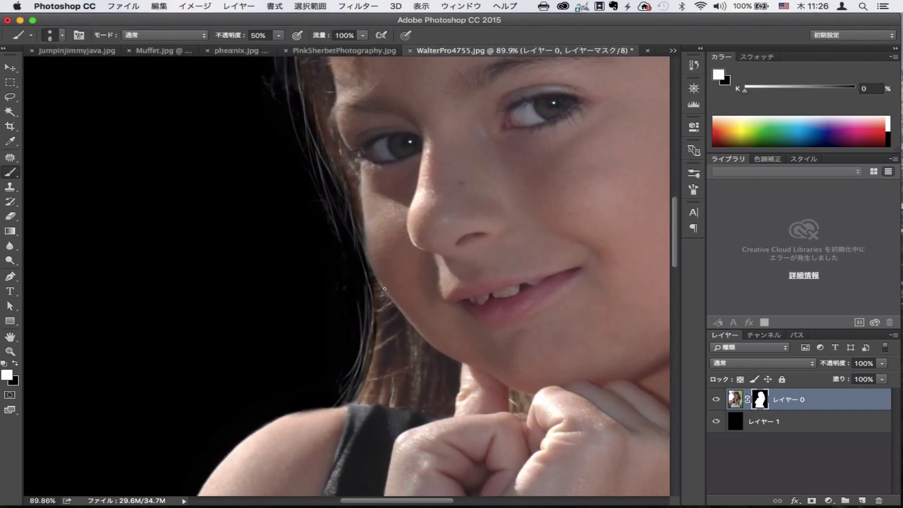
{"action": "mouse_move", "coordinate": [321, 173]}
{"action": "left_mouse_down"}
{"action": "mouse_move", "coordinate": [359, 399]}
{"action": "mouse_move", "coordinate": [353, 360]}
{"action": "left_mouse_up"}
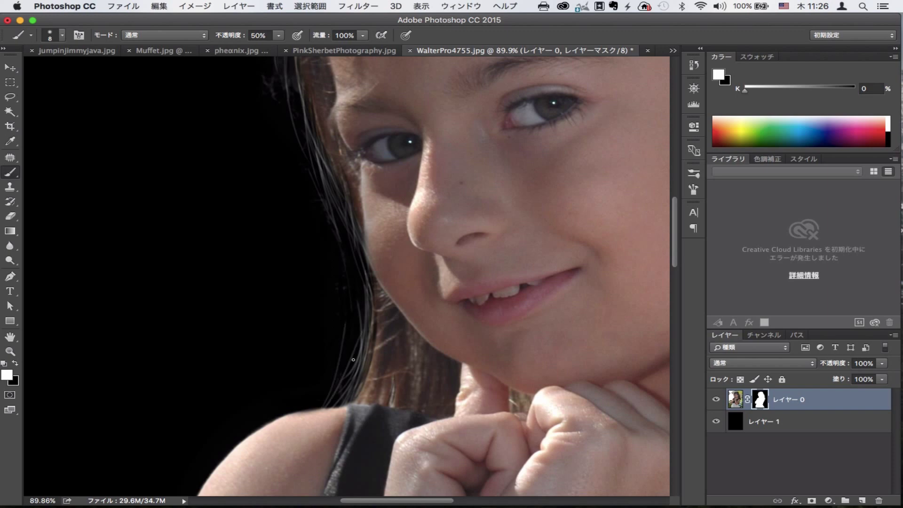
{"action": "scroll", "coordinate": [356, 306], "scroll_direction": "up", "scroll_amount": 8}
{"action": "left_click_drag", "start_coordinate": [294, 217], "coordinate": [310, 309]}
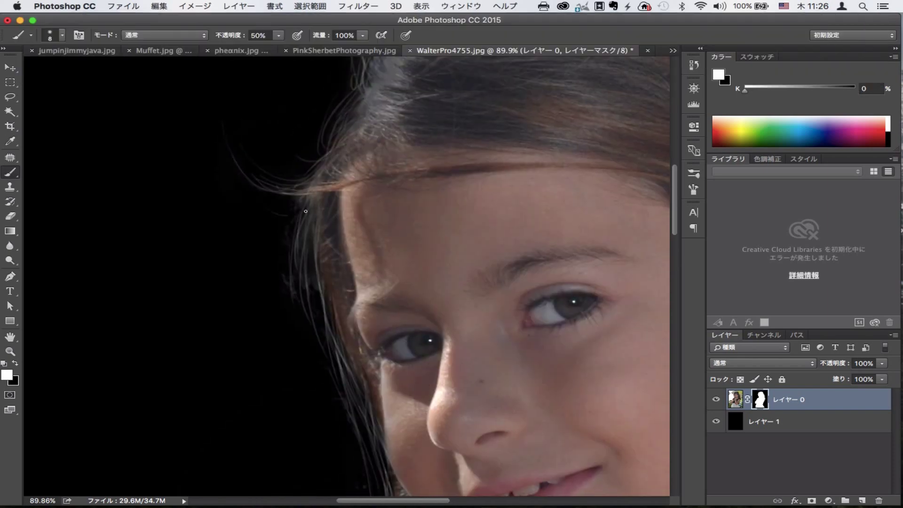
{"action": "key", "text": "ctrl+minus"}
- Soften the arm's fringe in black, then restore the elbow edge in white at 100% opacity
{"action": "key", "text": "ctrl+minus"}
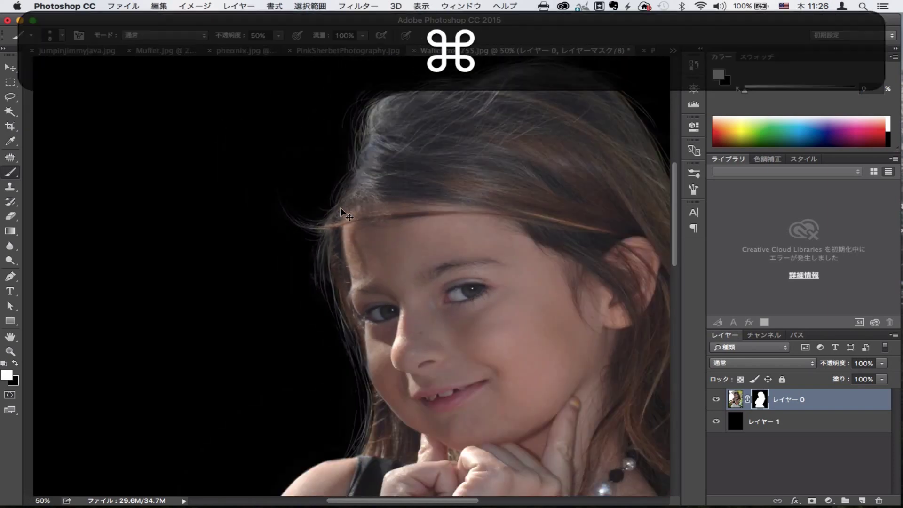
{"action": "key", "text": "ctrl+minus"}
{"action": "left_click_drag", "start_coordinate": [340, 208], "coordinate": [466, 12]}
{"action": "left_click_drag", "start_coordinate": [358, 367], "coordinate": [400, 395]}
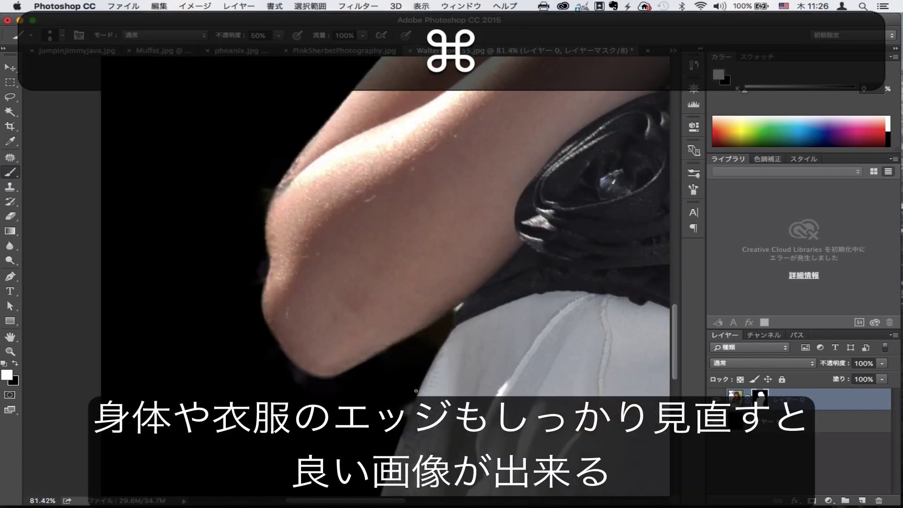
{"action": "key", "text": "bracketright"}
{"action": "key", "text": "bracketright"}
{"action": "key", "text": "bracketright"}
{"action": "key", "text": "x"}
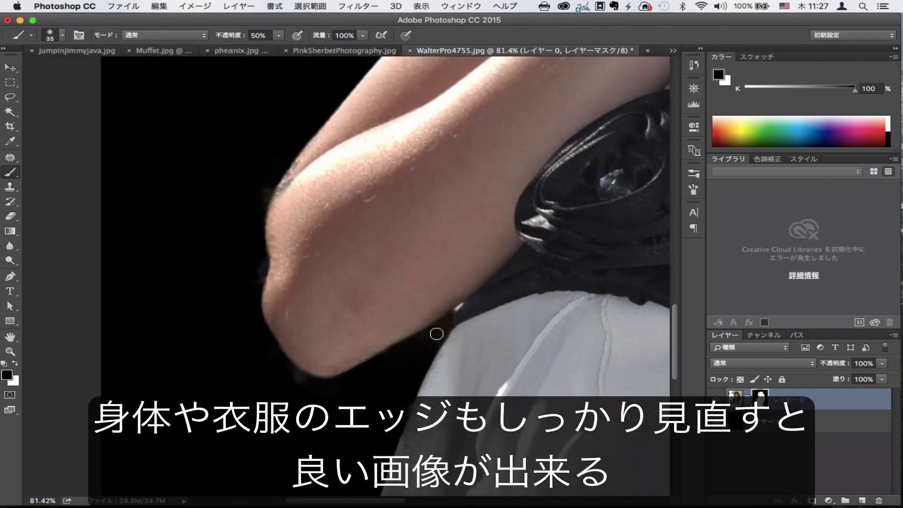
{"action": "key", "text": "0"}
{"action": "left_click_drag", "start_coordinate": [261, 270], "coordinate": [263, 301]}
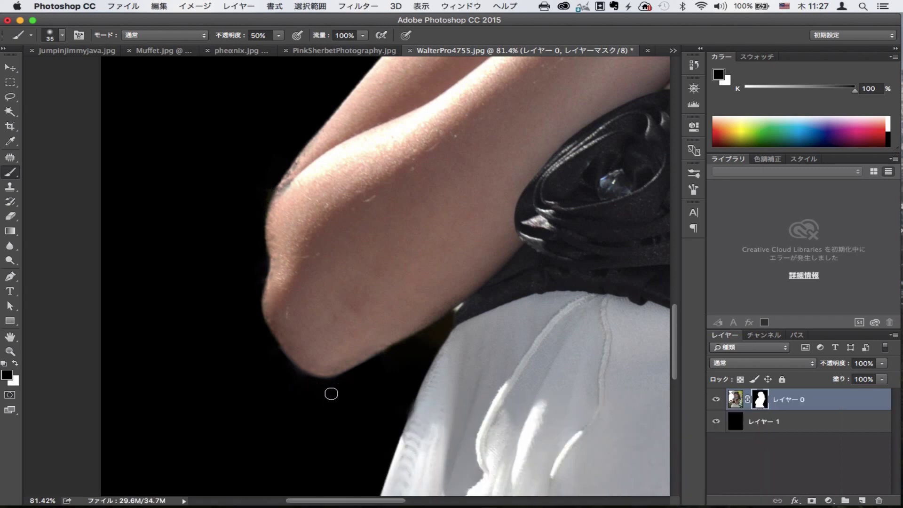
{"action": "key", "text": "0"}
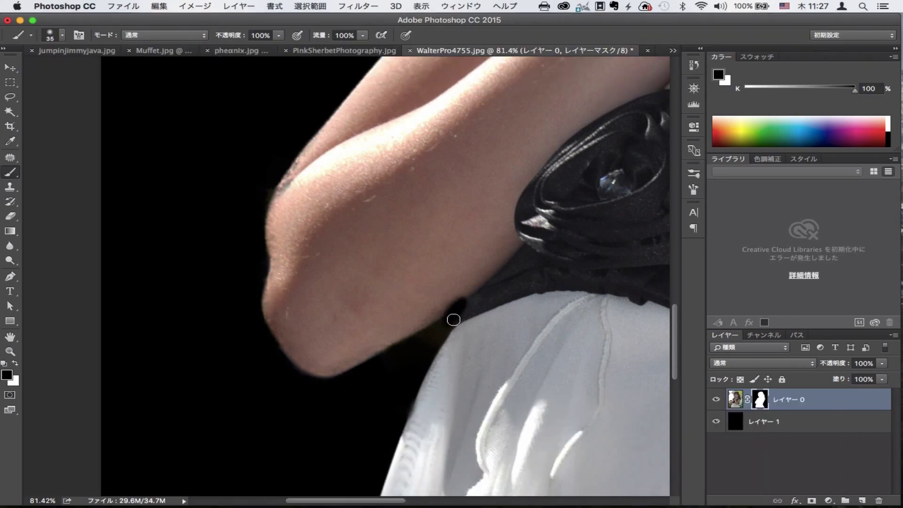
{"action": "key", "text": "x"}
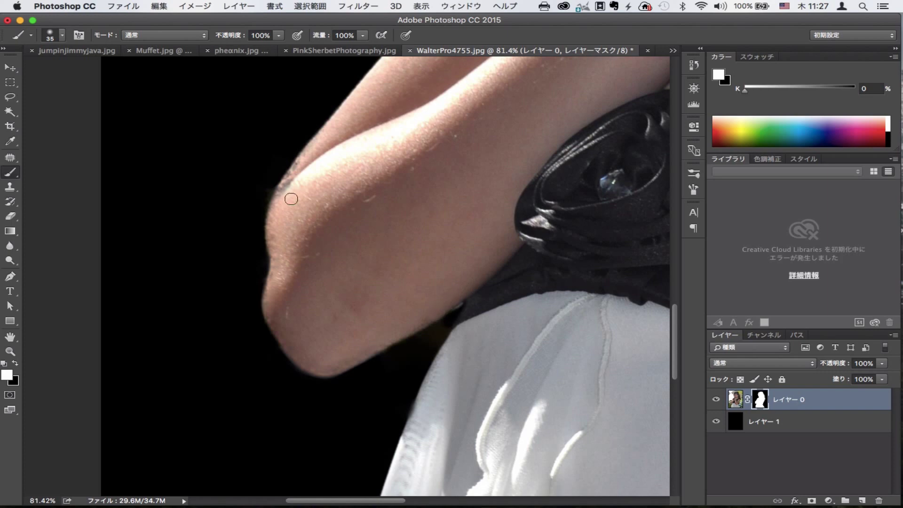
{"action": "mouse_move", "coordinate": [291, 199]}
{"action": "left_mouse_down"}
{"action": "mouse_move", "coordinate": [288, 182]}
{"action": "mouse_move", "coordinate": [271, 263]}
{"action": "mouse_move", "coordinate": [303, 363]}
{"action": "left_mouse_up"}
- Where the arm meets the dress, mask out the white fringe with black and restore the arm edge in white
{"action": "left_click_drag", "start_coordinate": [442, 333], "coordinate": [509, 342]}
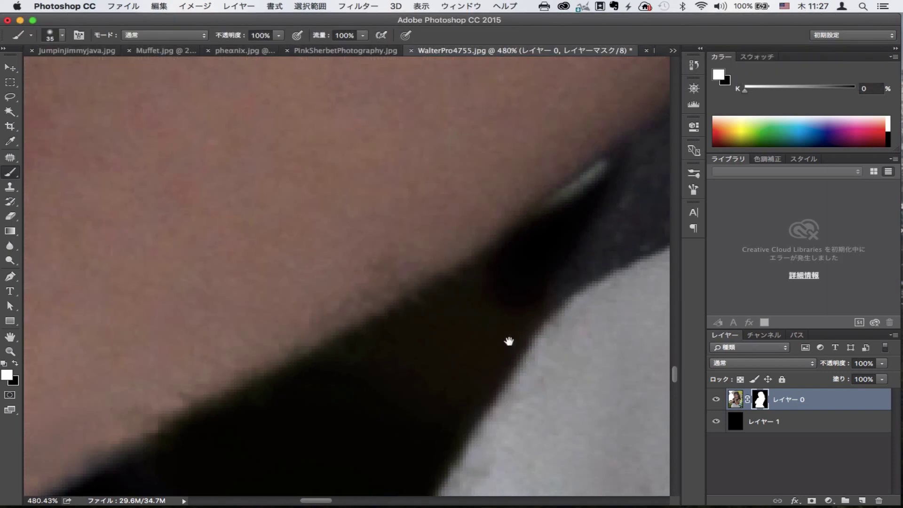
{"action": "key", "text": "bracketleft"}
{"action": "key", "text": "bracketleft"}
{"action": "key", "text": "bracketleft"}
{"action": "key", "text": "x"}
{"action": "left_click_drag", "start_coordinate": [599, 169], "coordinate": [522, 224]}
{"action": "mouse_move", "coordinate": [490, 252]}
{"action": "left_mouse_down"}
{"action": "mouse_move", "coordinate": [499, 350]}
{"action": "mouse_move", "coordinate": [403, 373]}
{"action": "mouse_move", "coordinate": [447, 247]}
{"action": "left_mouse_up"}
{"action": "key", "text": "bracketright"}
{"action": "key", "text": "bracketright"}
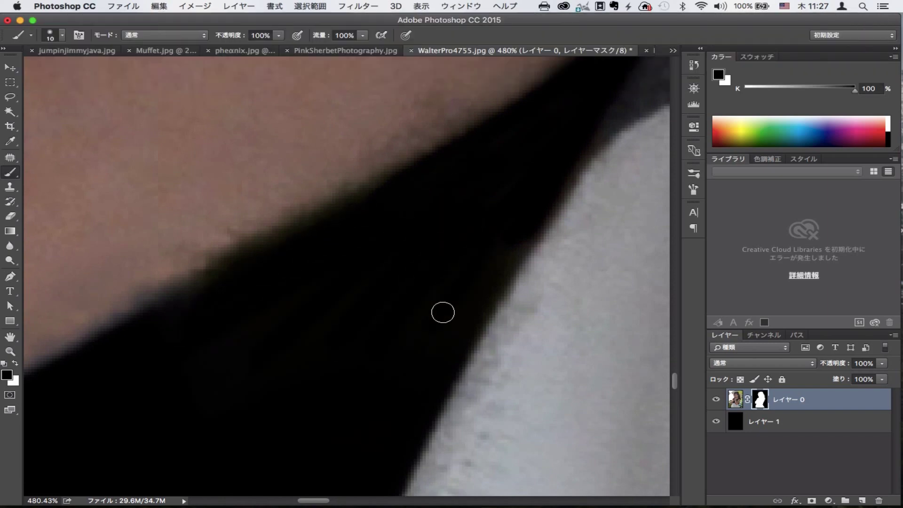
{"action": "key", "text": "x"}
{"action": "mouse_move", "coordinate": [475, 113]}
{"action": "left_mouse_down"}
{"action": "mouse_move", "coordinate": [118, 301]}
{"action": "mouse_move", "coordinate": [454, 151]}
{"action": "left_mouse_up"}
- Remove the light fringe along the arm edge on the mask, keeping the skin edge painted in
{"action": "key", "text": "bracketright"}
{"action": "key", "text": "bracketright"}
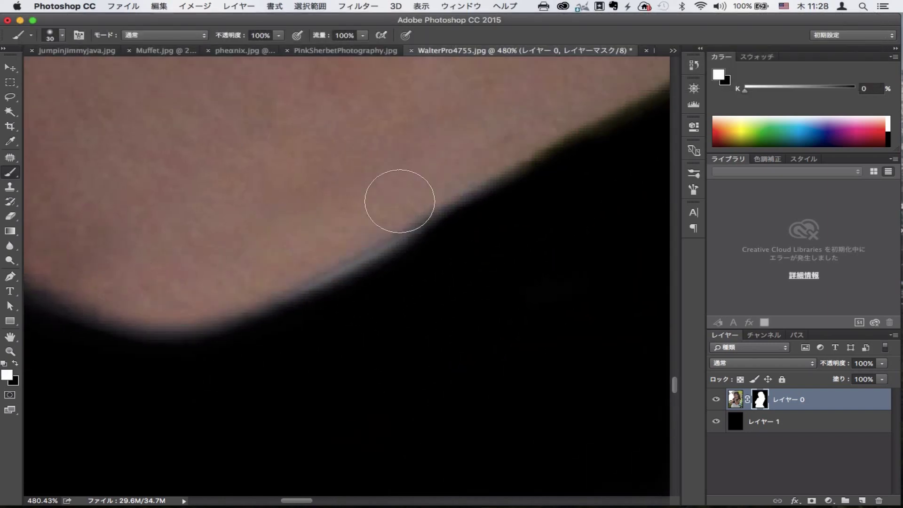
{"action": "key", "text": "x"}
{"action": "key", "text": "bracketleft"}
{"action": "key", "text": "bracketleft"}
{"action": "mouse_move", "coordinate": [407, 234]}
{"action": "left_mouse_down"}
{"action": "mouse_move", "coordinate": [232, 313]}
{"action": "mouse_move", "coordinate": [453, 377]}
{"action": "left_mouse_up"}
{"action": "key", "text": "x"}
{"action": "mouse_move", "coordinate": [152, 133]}
{"action": "left_mouse_down"}
{"action": "mouse_move", "coordinate": [359, 375]}
{"action": "mouse_move", "coordinate": [466, 399]}
{"action": "left_mouse_up"}
{"action": "key", "text": "x"}
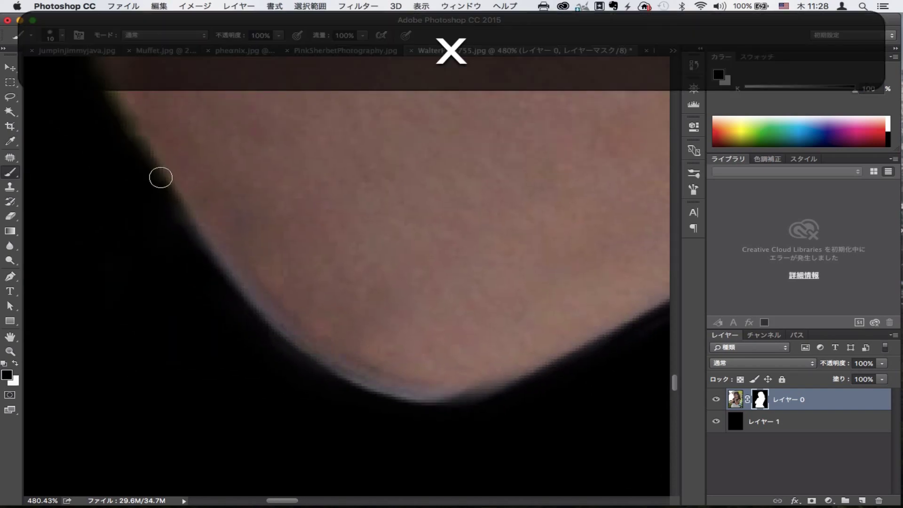
{"action": "mouse_move", "coordinate": [161, 178]}
{"action": "left_mouse_down"}
{"action": "mouse_move", "coordinate": [339, 377]}
{"action": "mouse_move", "coordinate": [470, 404]}
{"action": "left_mouse_up"}
{"action": "mouse_move", "coordinate": [180, 205]}
{"action": "left_mouse_down"}
{"action": "mouse_move", "coordinate": [256, 300]}
{"action": "mouse_move", "coordinate": [499, 395]}
{"action": "left_mouse_up"}
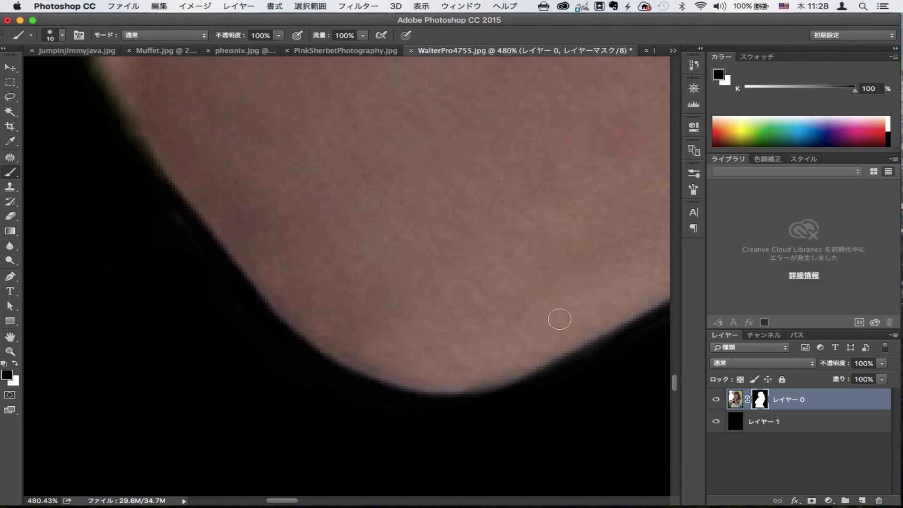
- Move up the arm and paint white on the mask to reveal the shoulder edge
{"action": "scroll", "coordinate": [318, 308], "scroll_direction": "up", "scroll_amount": 5}
{"action": "scroll", "coordinate": [250, 170], "scroll_direction": "up", "scroll_amount": 5}
{"action": "key", "text": "x"}
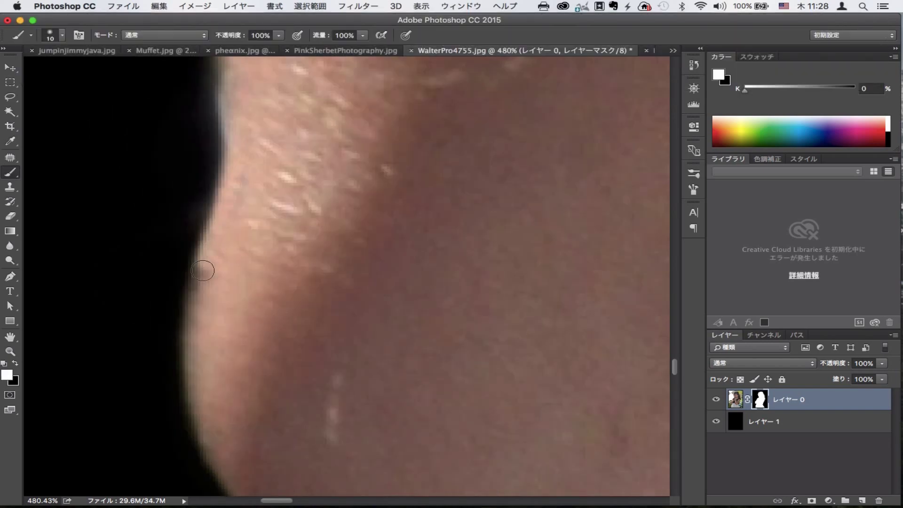
{"action": "scroll", "coordinate": [202, 270], "scroll_direction": "up", "scroll_amount": 5}
{"action": "key", "text": "x"}
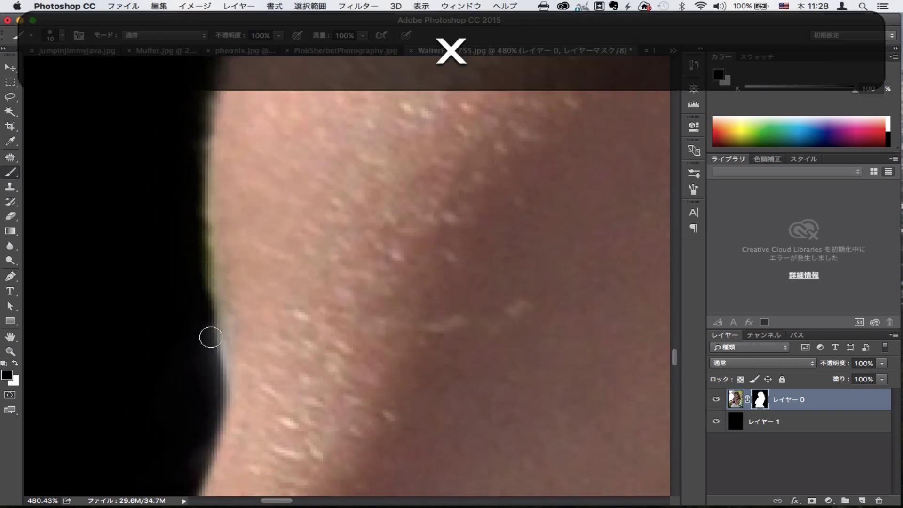
{"action": "scroll", "coordinate": [211, 338], "scroll_direction": "up", "scroll_amount": 5}
{"action": "scroll", "coordinate": [262, 177], "scroll_direction": "up", "scroll_amount": 5}
{"action": "key", "text": "x"}
{"action": "left_click_drag", "start_coordinate": [225, 325], "coordinate": [302, 242]}
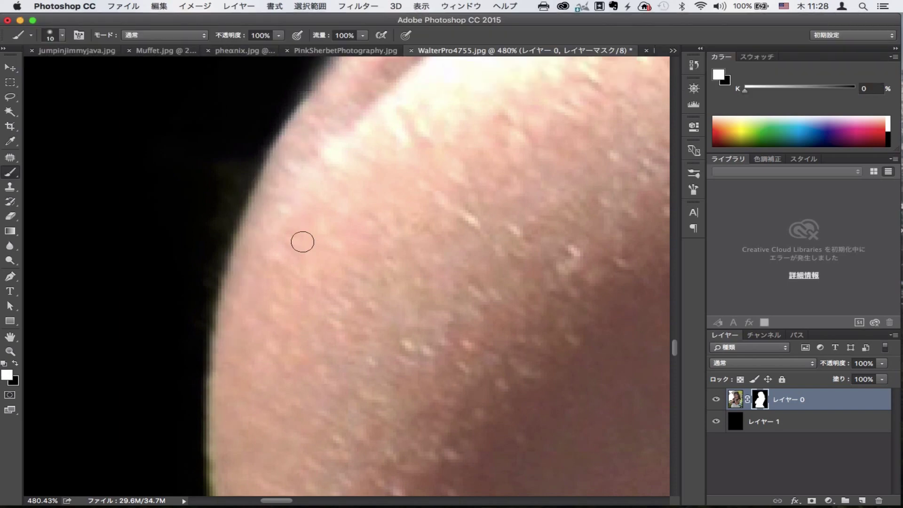
{"action": "scroll", "coordinate": [302, 242], "scroll_direction": "up", "scroll_amount": 5}
{"action": "key", "text": "v"}
{"action": "scroll", "coordinate": [426, 117], "scroll_direction": "up", "scroll_amount": 5}
{"action": "left_click_drag", "start_coordinate": [226, 311], "coordinate": [244, 329]}
- Back on the mask with the Brush, refine the next stretch of arm edge and trim its fringe
{"action": "key", "text": "b"}
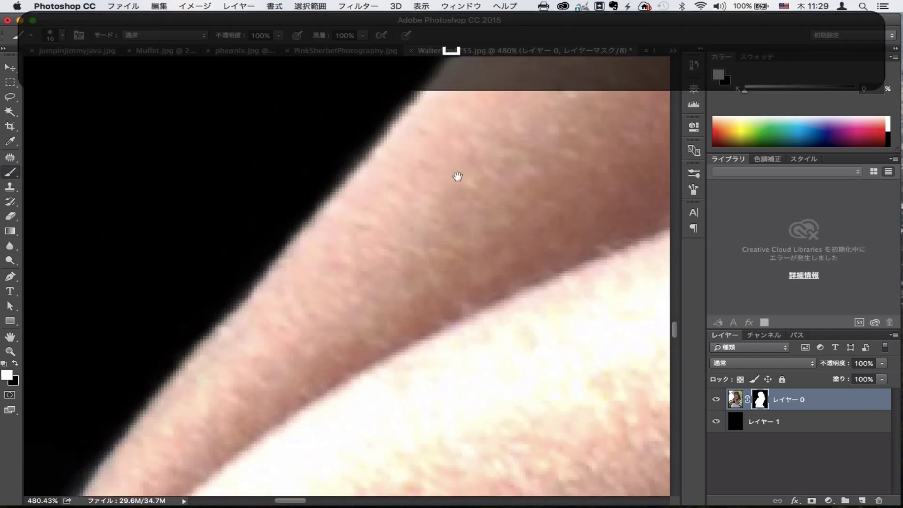
{"action": "left_click_drag", "start_coordinate": [457, 176], "coordinate": [310, 347]}
{"action": "scroll", "coordinate": [218, 181], "scroll_direction": "up", "scroll_amount": 3}
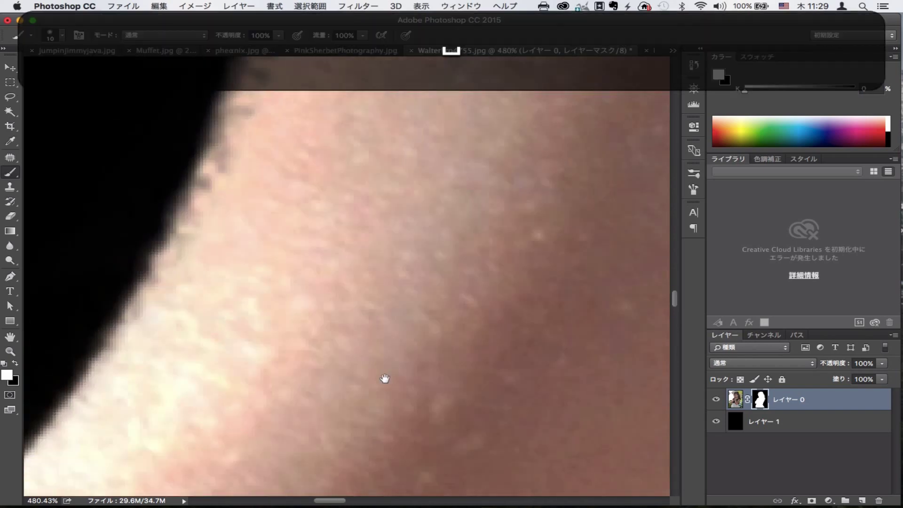
{"action": "scroll", "coordinate": [437, 411], "scroll_direction": "left", "scroll_amount": 5}
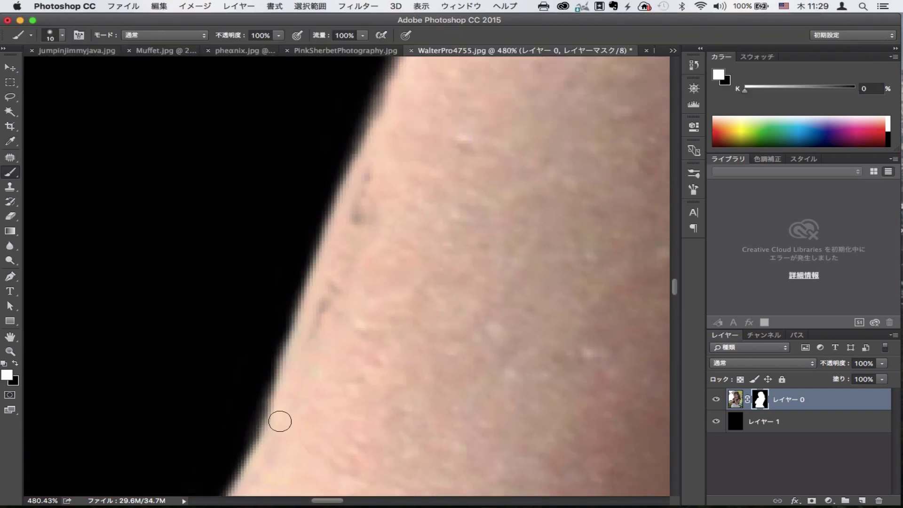
{"action": "left_click_drag", "start_coordinate": [372, 174], "coordinate": [312, 332]}
{"action": "key", "text": "x"}
{"action": "left_click_drag", "start_coordinate": [338, 178], "coordinate": [220, 466]}
- Restore the shoulder's top edge on the mask, then fit the whole girl in view
{"action": "scroll", "coordinate": [360, 430], "scroll_direction": "up", "scroll_amount": 3}
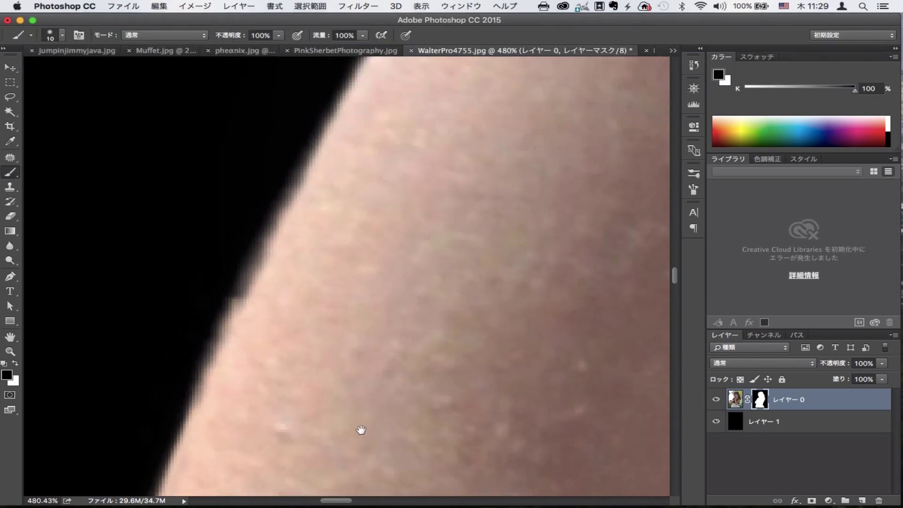
{"action": "key", "text": "x"}
{"action": "left_click_drag", "start_coordinate": [282, 218], "coordinate": [227, 341]}
{"action": "scroll", "coordinate": [326, 398], "scroll_direction": "up", "scroll_amount": 5}
{"action": "mouse_move", "coordinate": [254, 254]}
{"action": "left_mouse_down"}
{"action": "mouse_move", "coordinate": [490, 230]}
{"action": "mouse_move", "coordinate": [502, 209]}
{"action": "left_mouse_up"}
{"action": "key", "text": "super+0"}
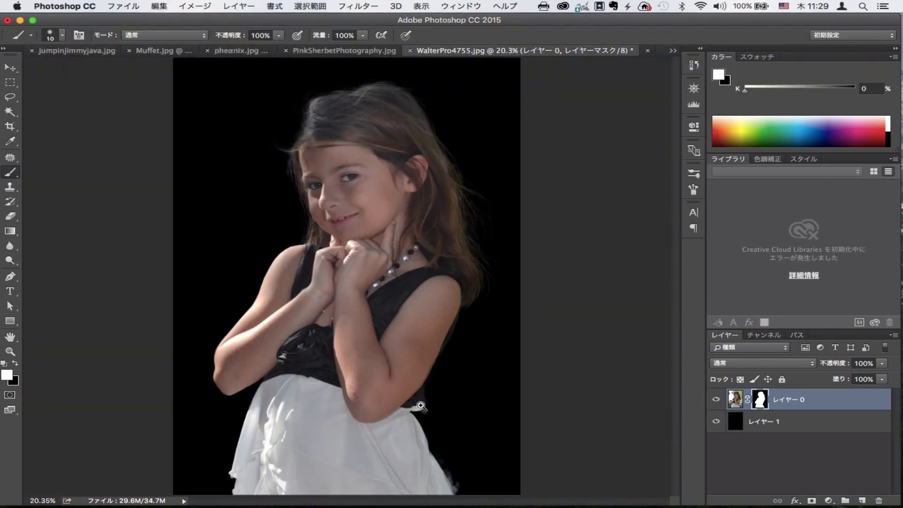
- Zoomed in on the elbow, paint black on the mask to remove the grey haze beside the cloth tip
{"action": "mouse_move", "coordinate": [421, 406]}
{"action": "left_mouse_down"}
{"action": "mouse_move", "coordinate": [453, 423]}
{"action": "mouse_move", "coordinate": [500, 267]}
{"action": "left_mouse_up"}
{"action": "key", "text": "]"}
{"action": "key", "text": "]"}
{"action": "key", "text": "]"}
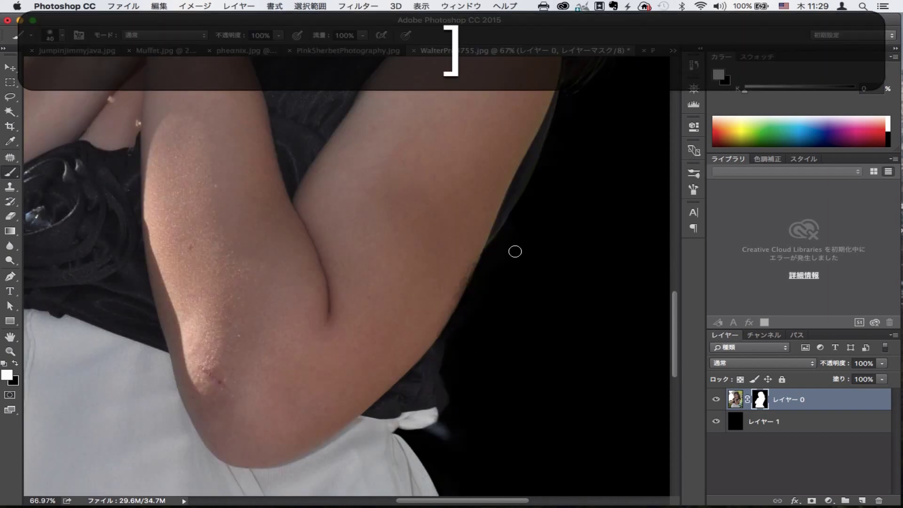
{"action": "key", "text": "x"}
{"action": "left_click_drag", "start_coordinate": [447, 426], "coordinate": [435, 429]}
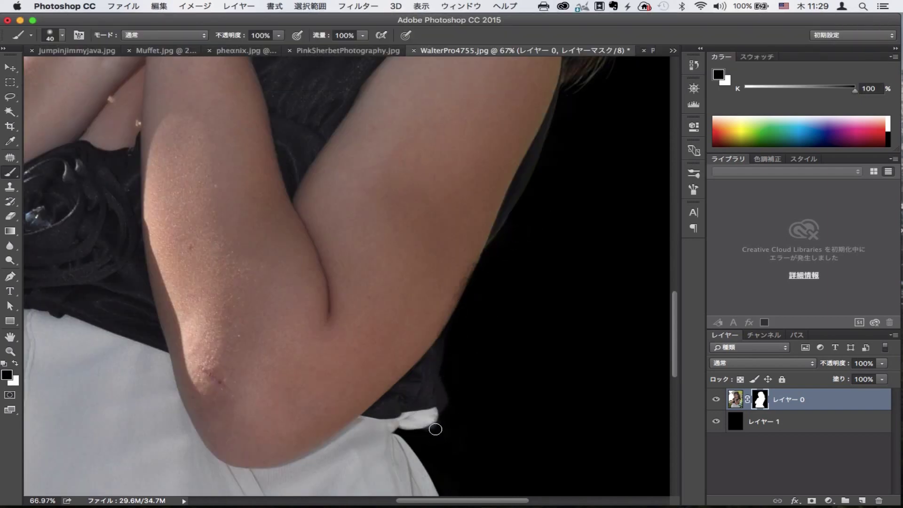
- With the black background hidden, paint white with a size-25 brush to restore the dark shirt under the arm
{"action": "left_click", "coordinate": [716, 422]}
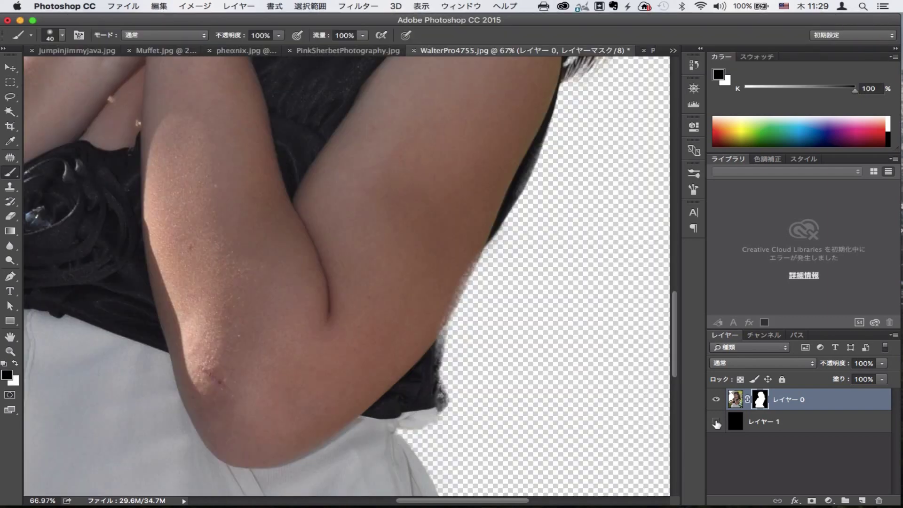
{"action": "key", "text": "bracketleft"}
{"action": "scroll", "coordinate": [468, 343], "scroll_direction": "up", "scroll_amount": 2}
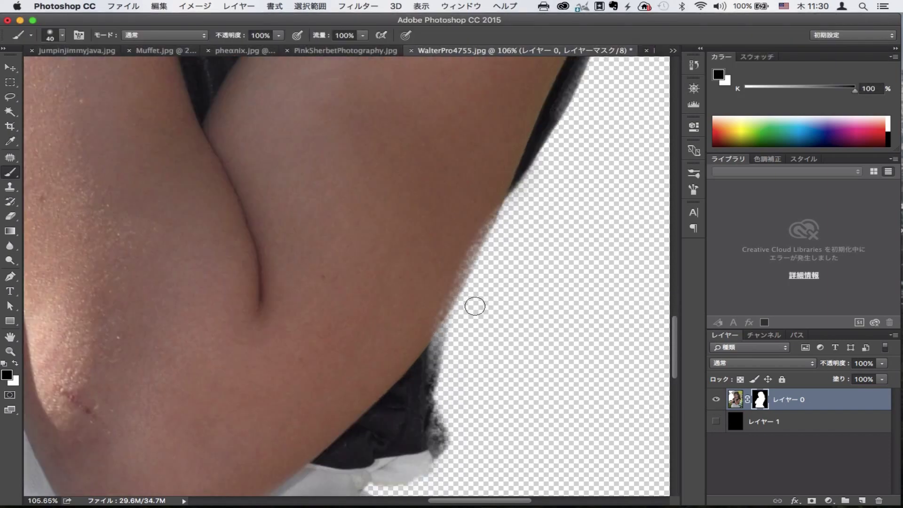
{"action": "key", "text": "bracketleft"}
{"action": "key", "text": "bracketleft"}
{"action": "key", "text": "x"}
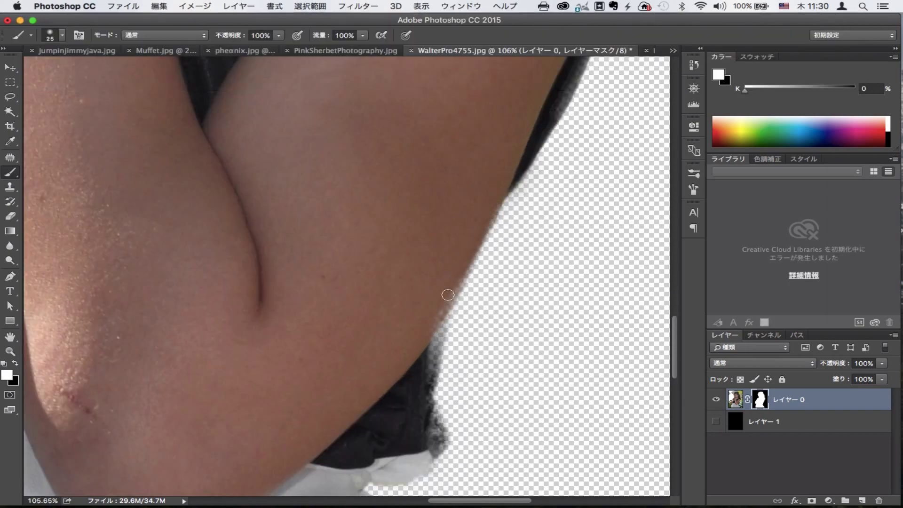
{"action": "left_click_drag", "start_coordinate": [429, 328], "coordinate": [428, 448]}
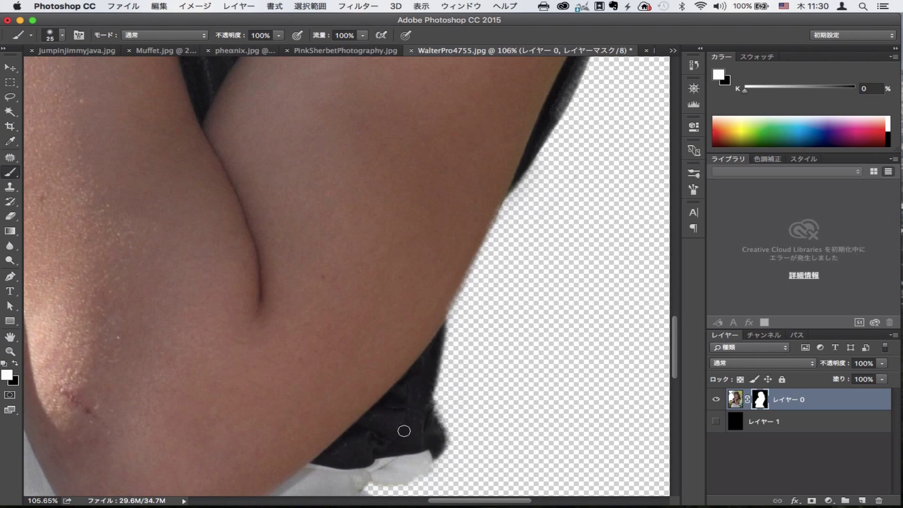
{"action": "scroll", "coordinate": [404, 431], "scroll_direction": "down", "scroll_amount": 5}
{"action": "scroll", "coordinate": [383, 376], "scroll_direction": "down", "scroll_amount": 5}
- Show the black background again and darken the light fringe along the dress edge on the mask
{"action": "left_click", "coordinate": [716, 421]}
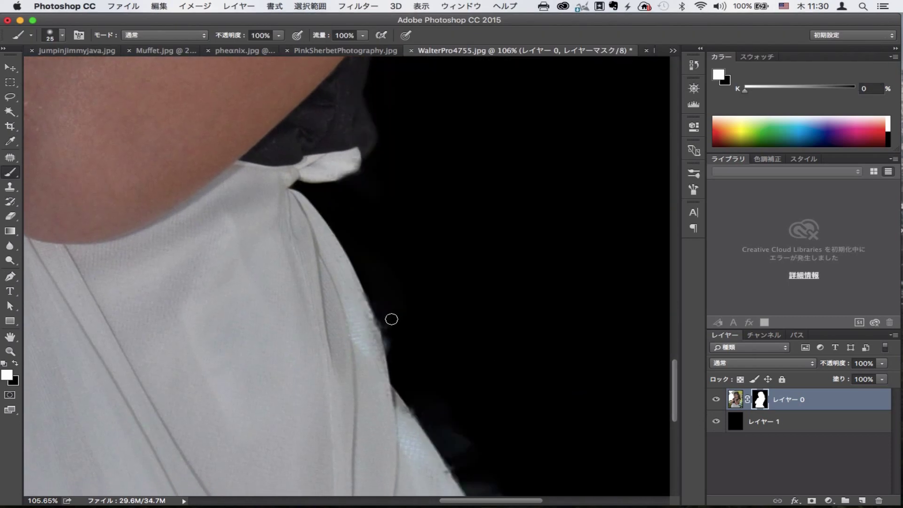
{"action": "left_click_drag", "start_coordinate": [391, 319], "coordinate": [403, 345]}
{"action": "key", "text": "super+z"}
{"action": "key", "text": "bracketright"}
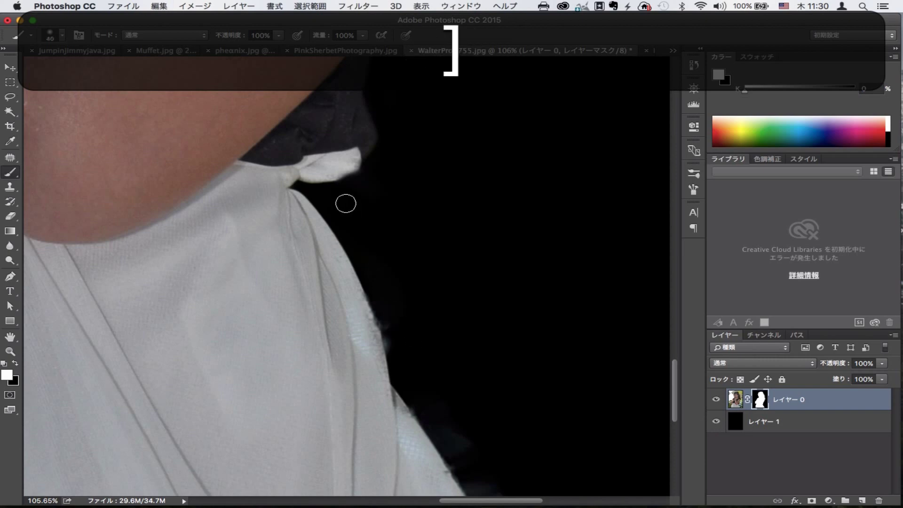
{"action": "key", "text": "x"}
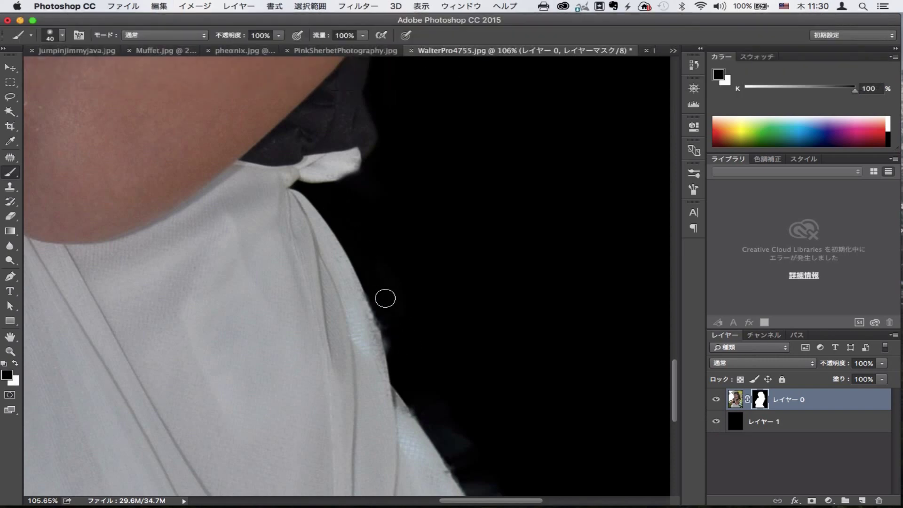
{"action": "mouse_move", "coordinate": [383, 298]}
{"action": "left_mouse_down"}
{"action": "mouse_move", "coordinate": [399, 373]}
{"action": "mouse_move", "coordinate": [433, 389]}
{"action": "mouse_move", "coordinate": [348, 221]}
{"action": "mouse_move", "coordinate": [363, 299]}
{"action": "mouse_move", "coordinate": [353, 235]}
{"action": "mouse_move", "coordinate": [311, 198]}
{"action": "mouse_move", "coordinate": [429, 402]}
{"action": "left_mouse_up"}
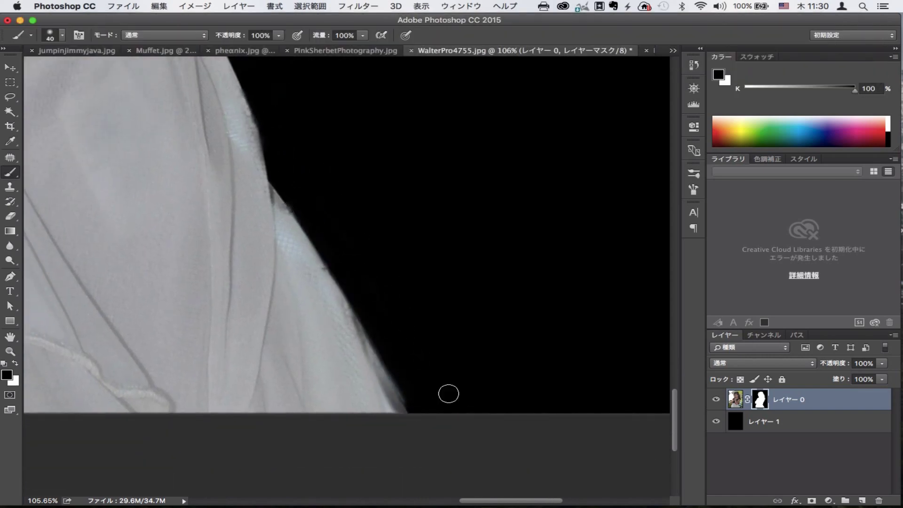
- Restore the dress texture along its edge with white, brush down to 20, then fit the image
{"action": "key", "text": "x"}
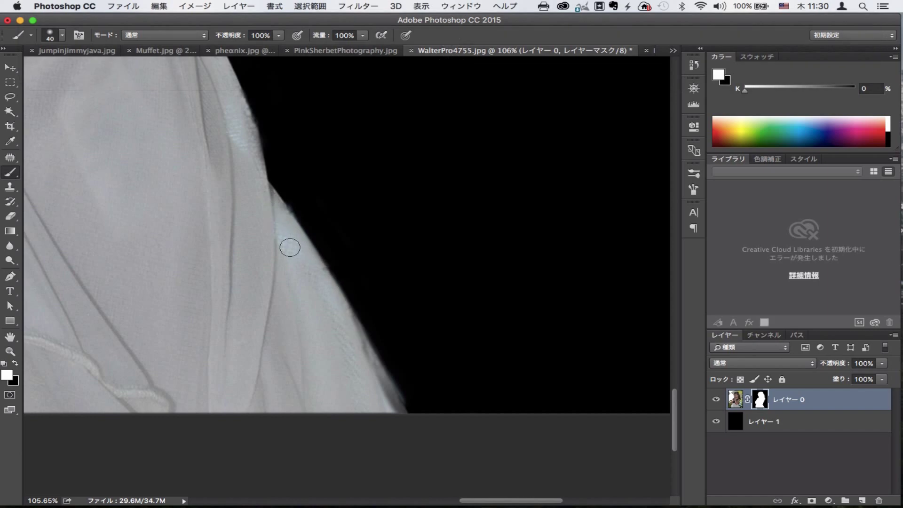
{"action": "left_click_drag", "start_coordinate": [280, 224], "coordinate": [390, 402]}
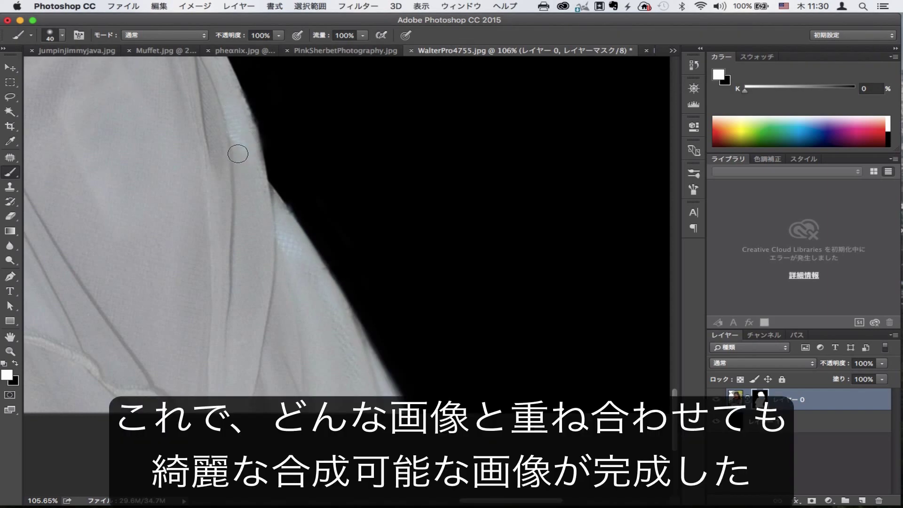
{"action": "key", "text": "bracketleft"}
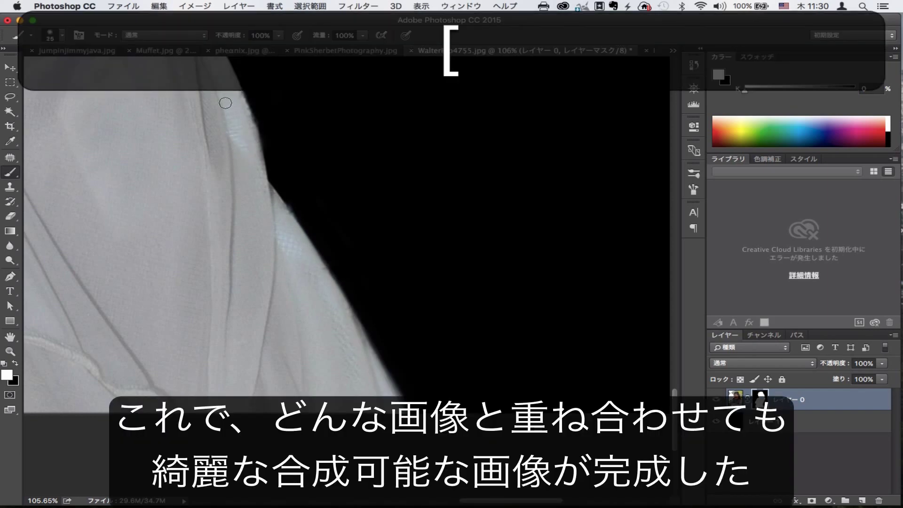
{"action": "left_click_drag", "start_coordinate": [235, 89], "coordinate": [253, 134]}
{"action": "key", "text": "bracketleft"}
{"action": "key", "text": "super+0"}
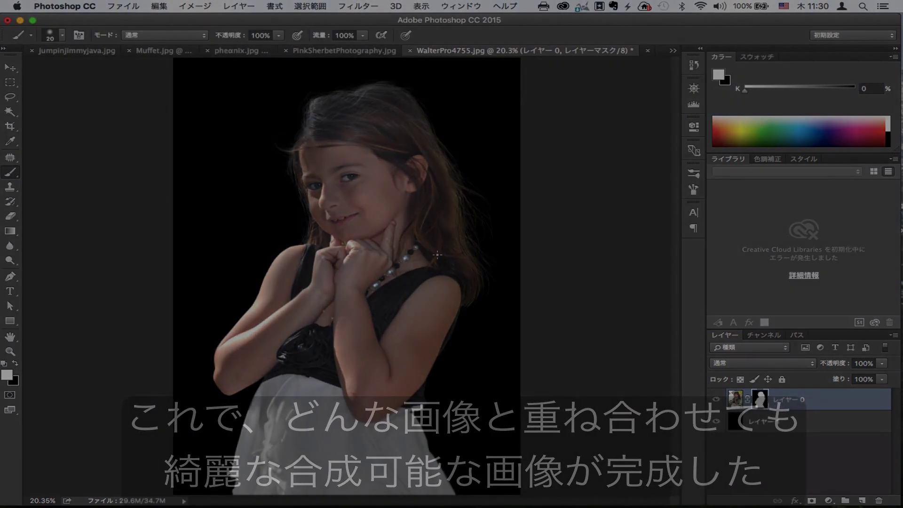